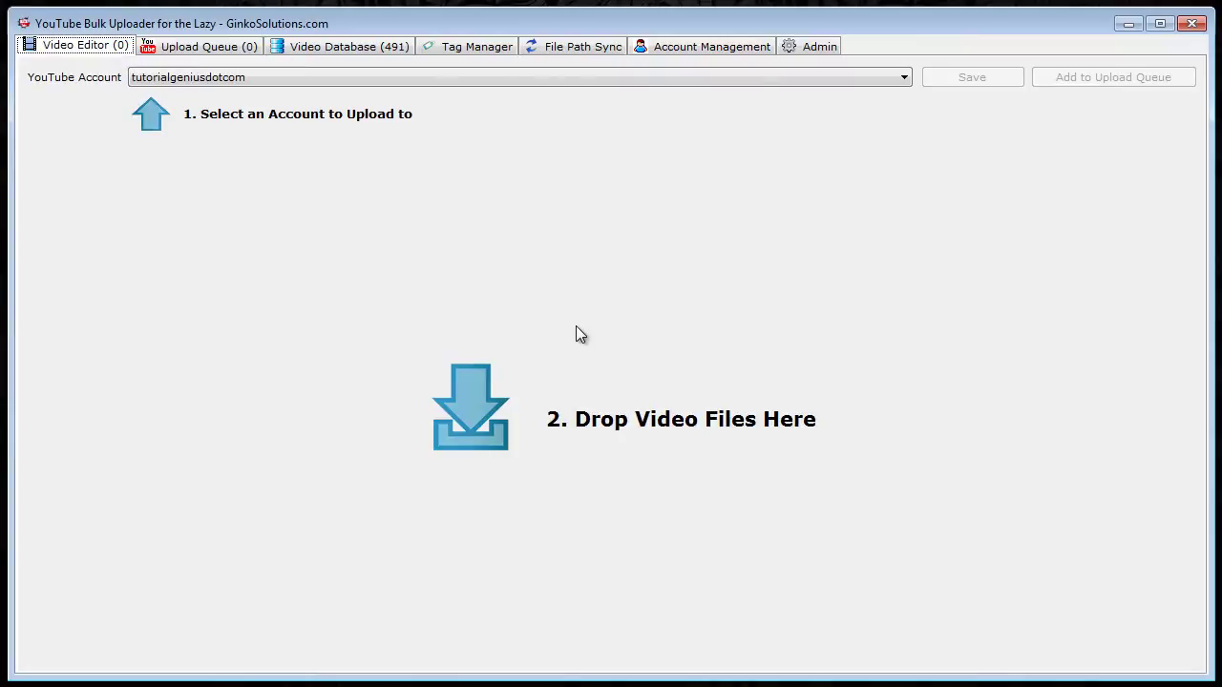
Switch the upload account to s34nvideos and back to tutorialgeniusdotcom.
left_click(390, 81)
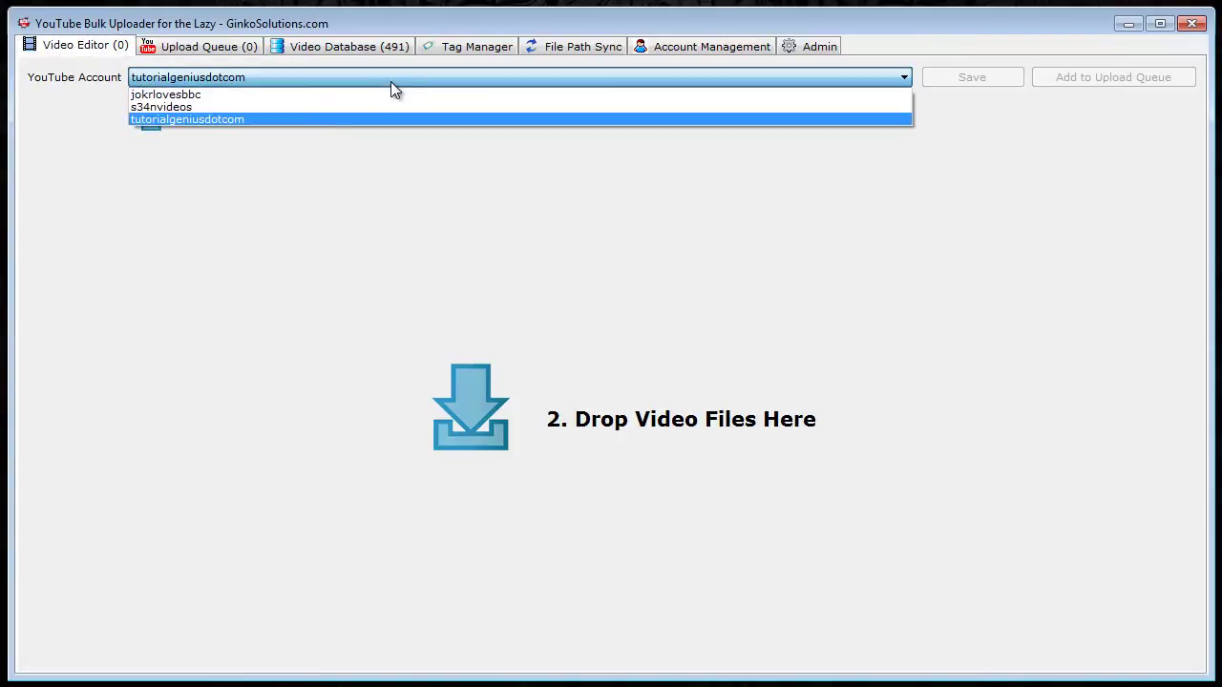
left_click(346, 110)
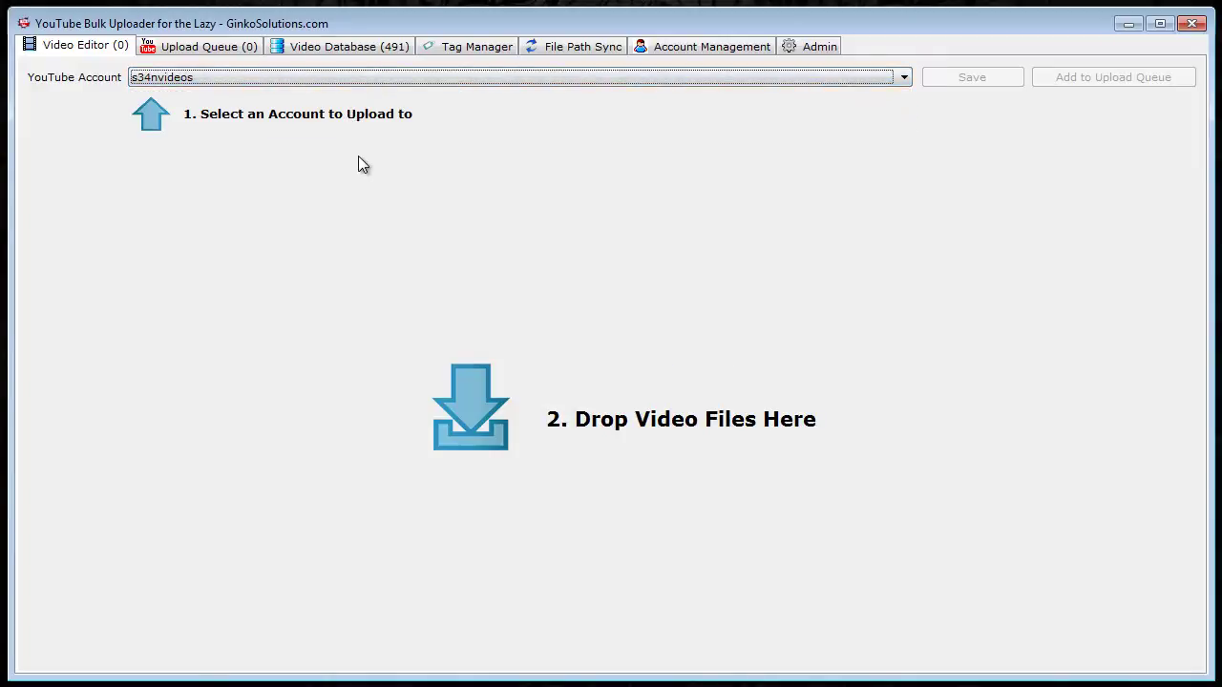
left_click(310, 75)
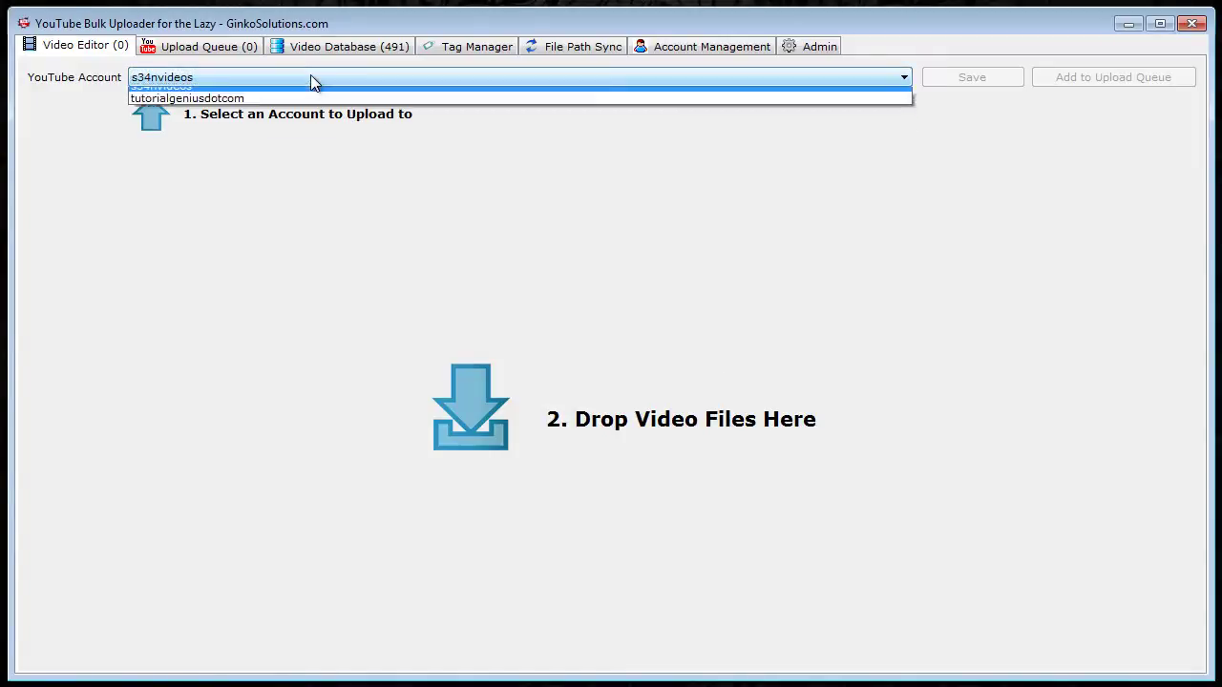
left_click(296, 119)
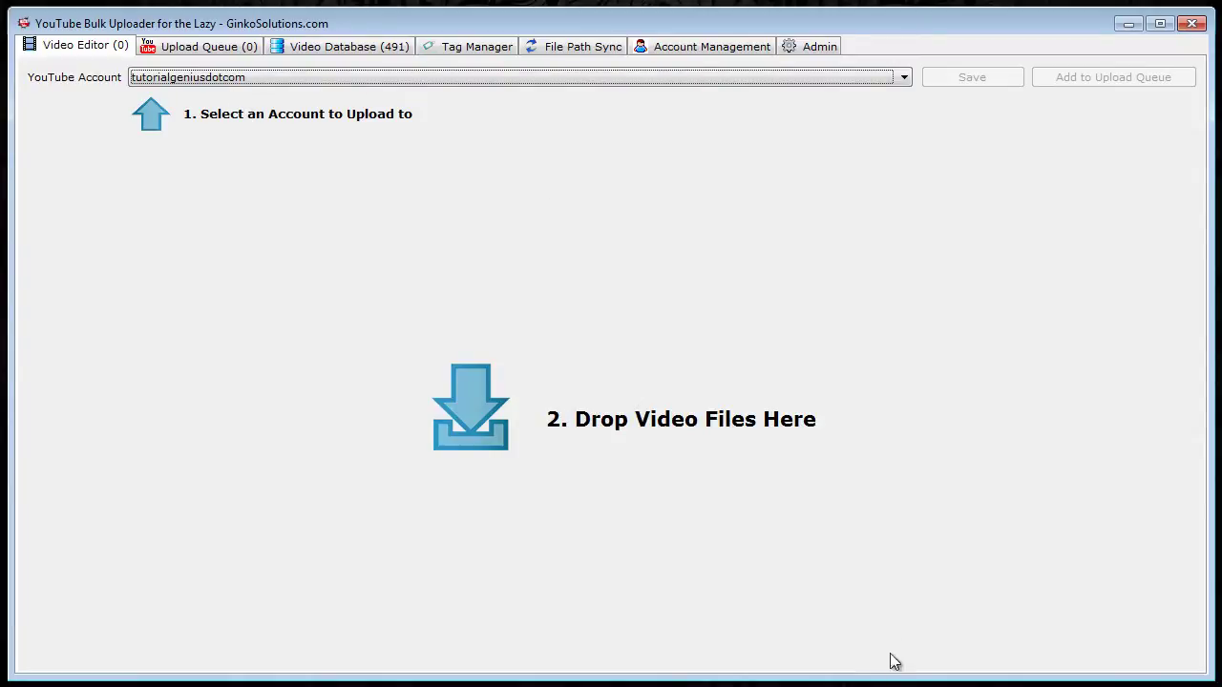
Switch to Windows Explorer and open the New Mexico, Texas and Oklahoma Trip [03-FEB-2015] folder inside Videos to Upload.
left_click(892, 683)
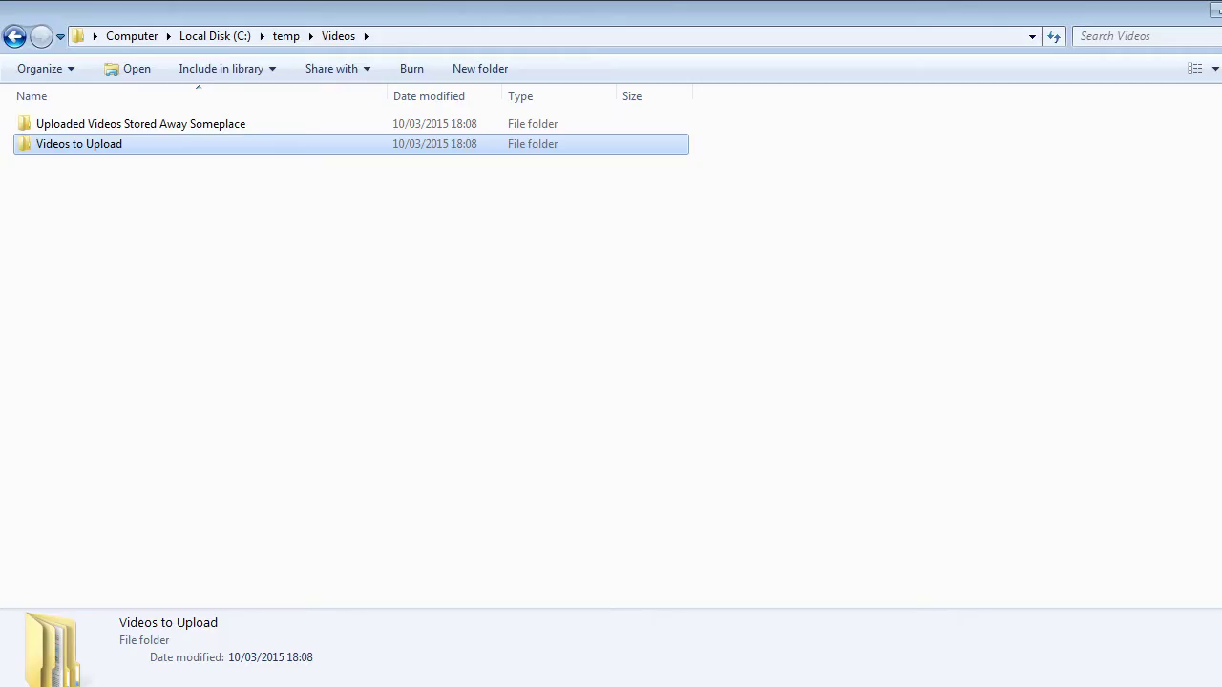
double_click(117, 150)
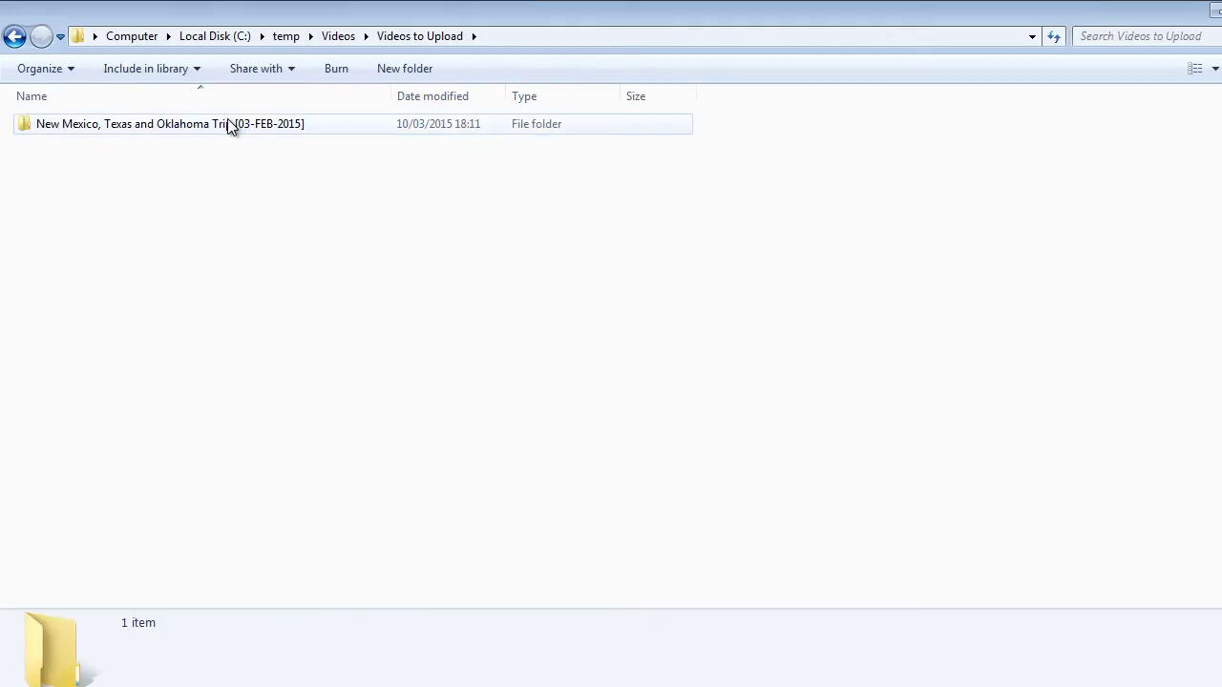
left_click(186, 126)
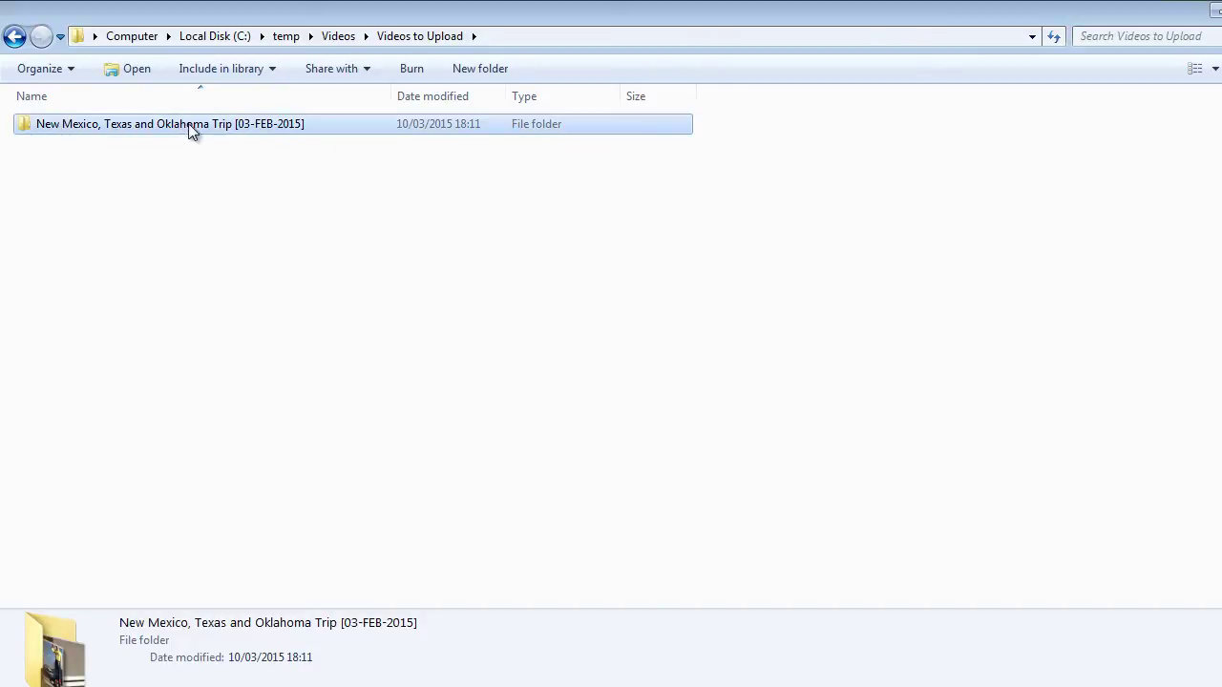
double_click(258, 126)
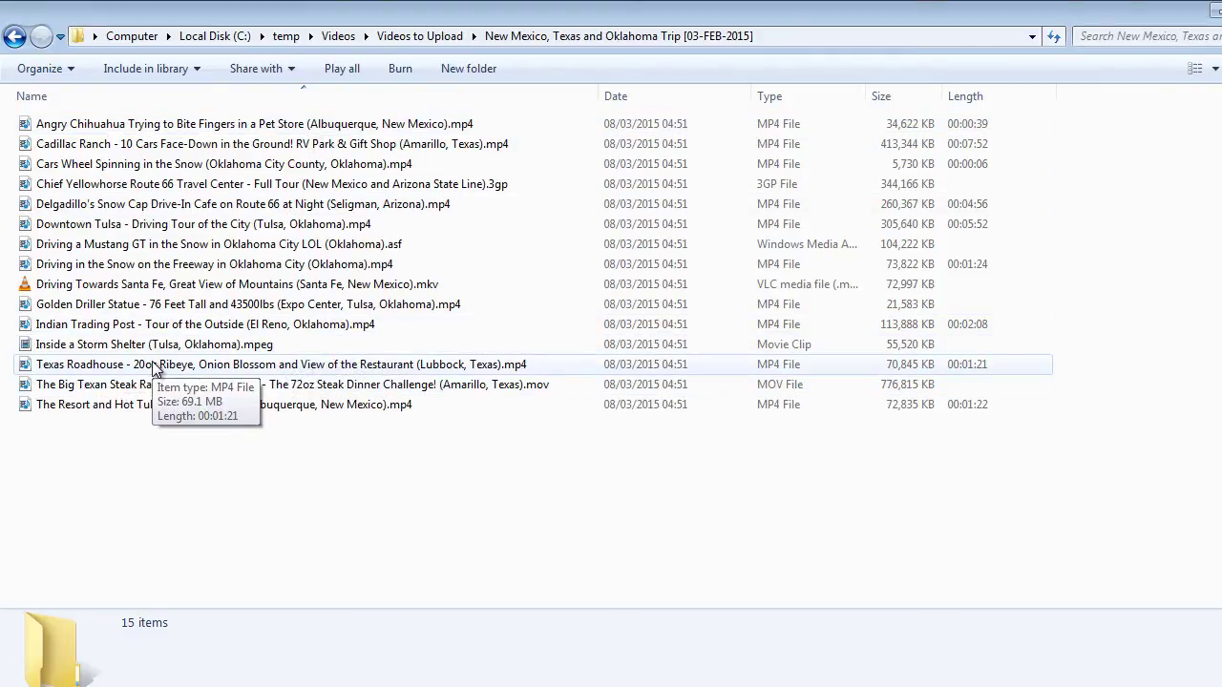
Examine the descriptive file names and the different video formats of the files in the trip folder.
left_click(156, 366)
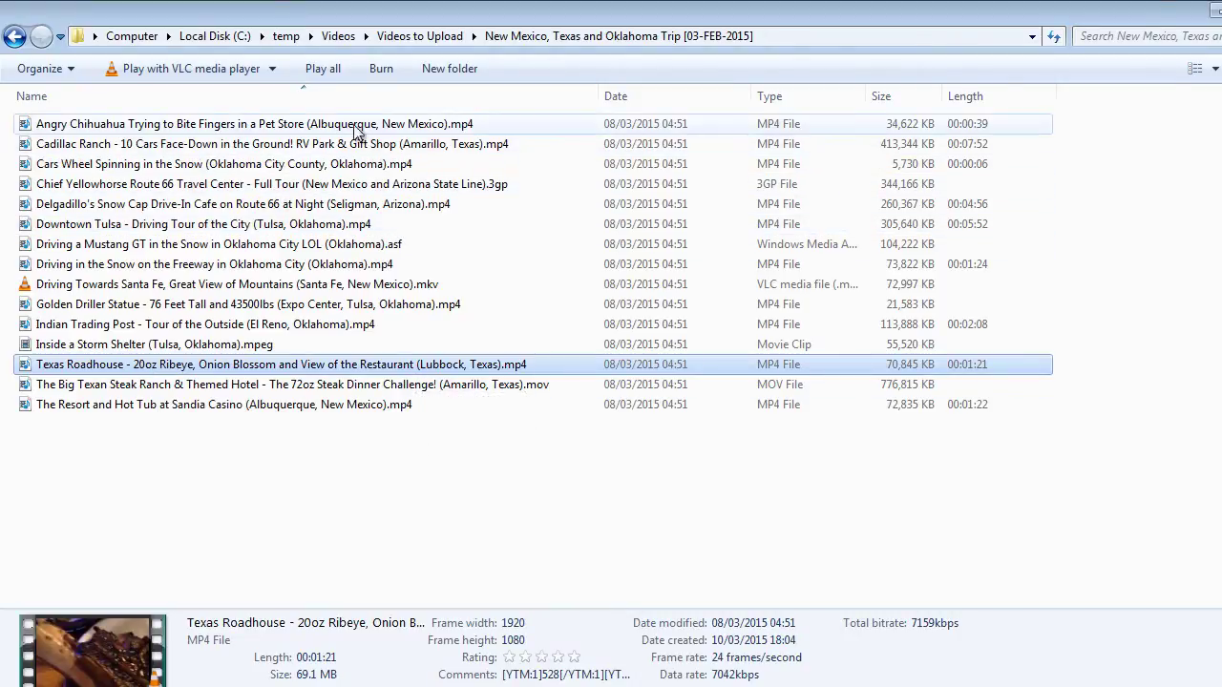
left_click(185, 136)
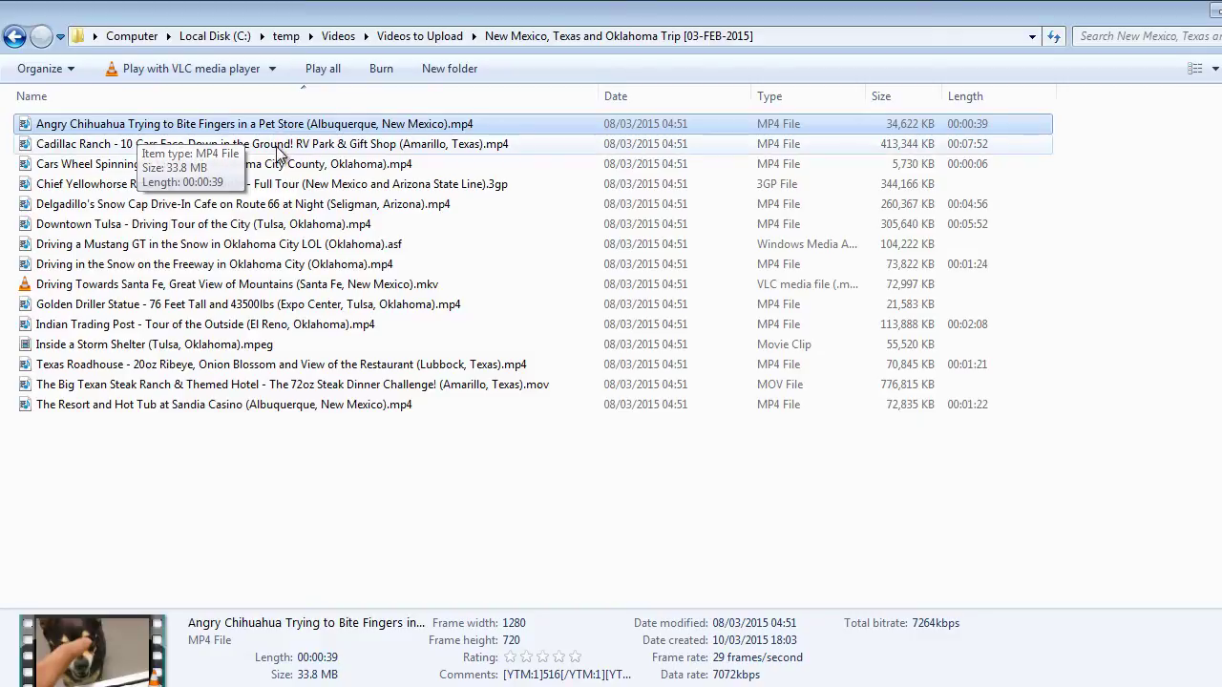
left_click(278, 147)
left_click(253, 129)
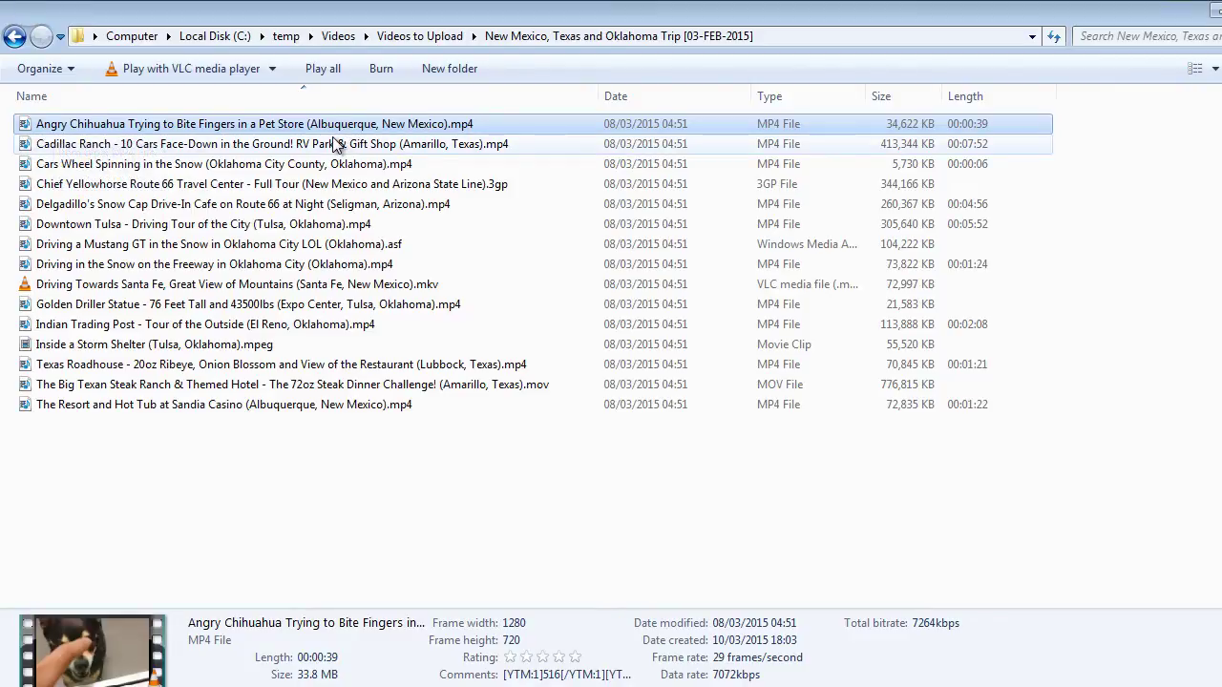
left_click(441, 145)
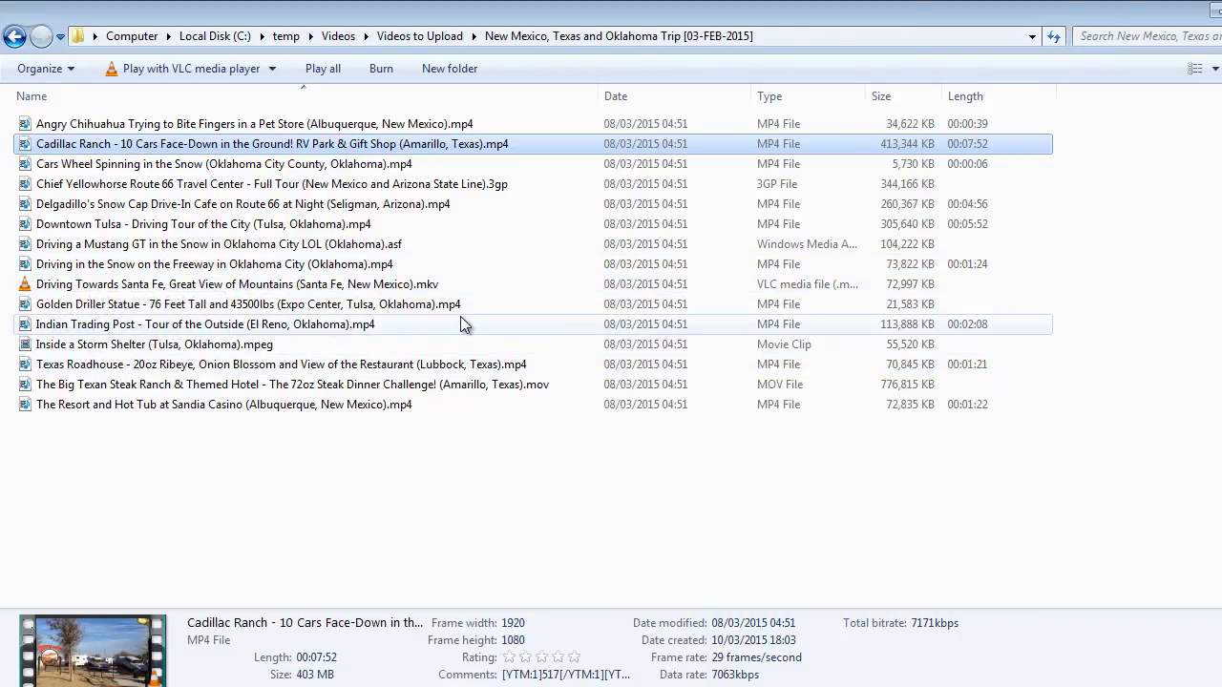
left_click(373, 286)
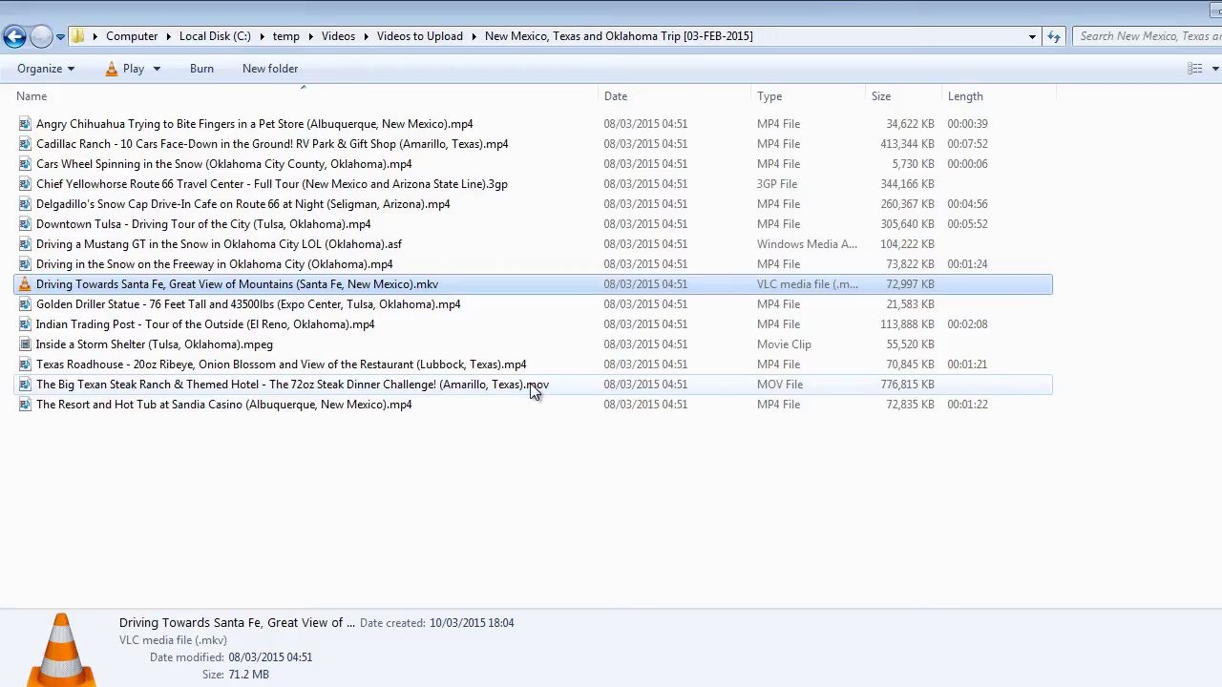
left_click(229, 244)
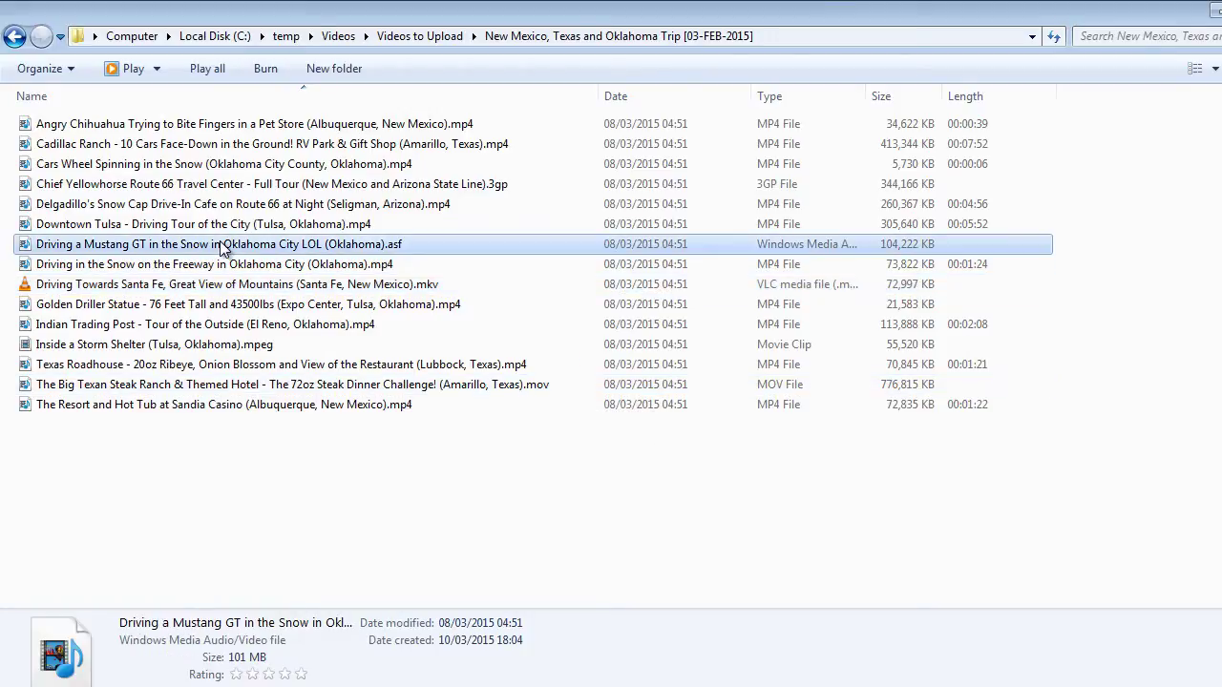
Add all videos in the trip folder to YouTube Bulk Uploader's video editor and widen its video list.
key("ctrl+a")
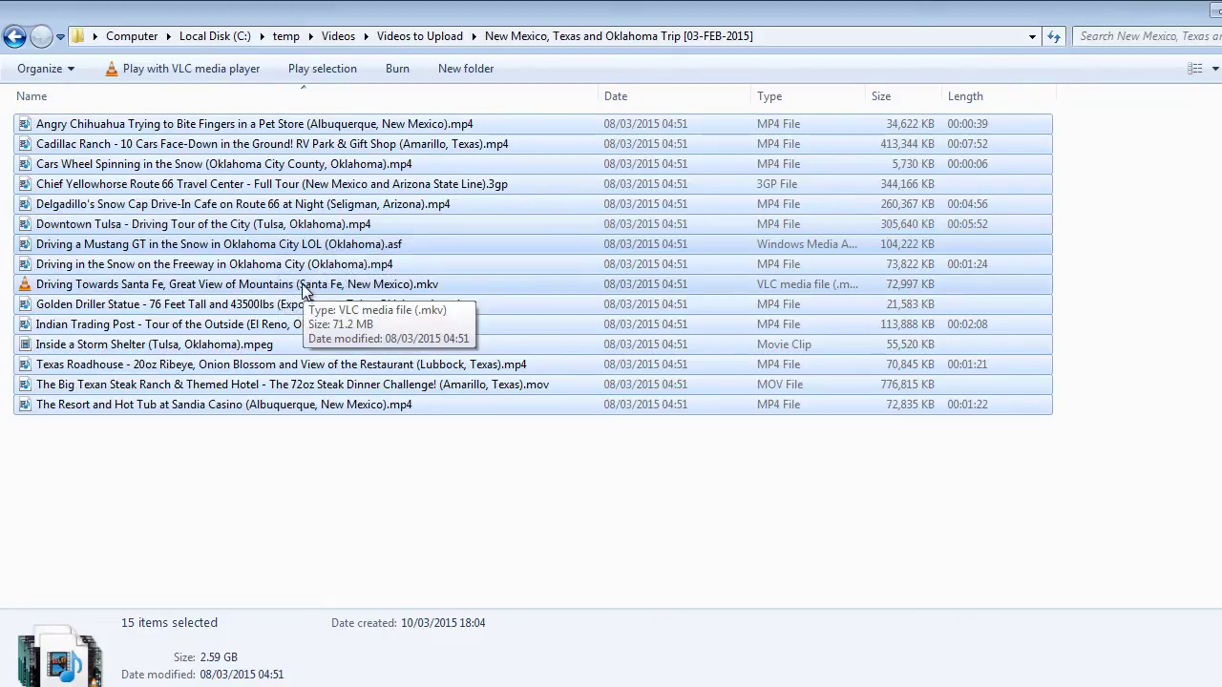
left_click_drag(264, 287, 494, 237)
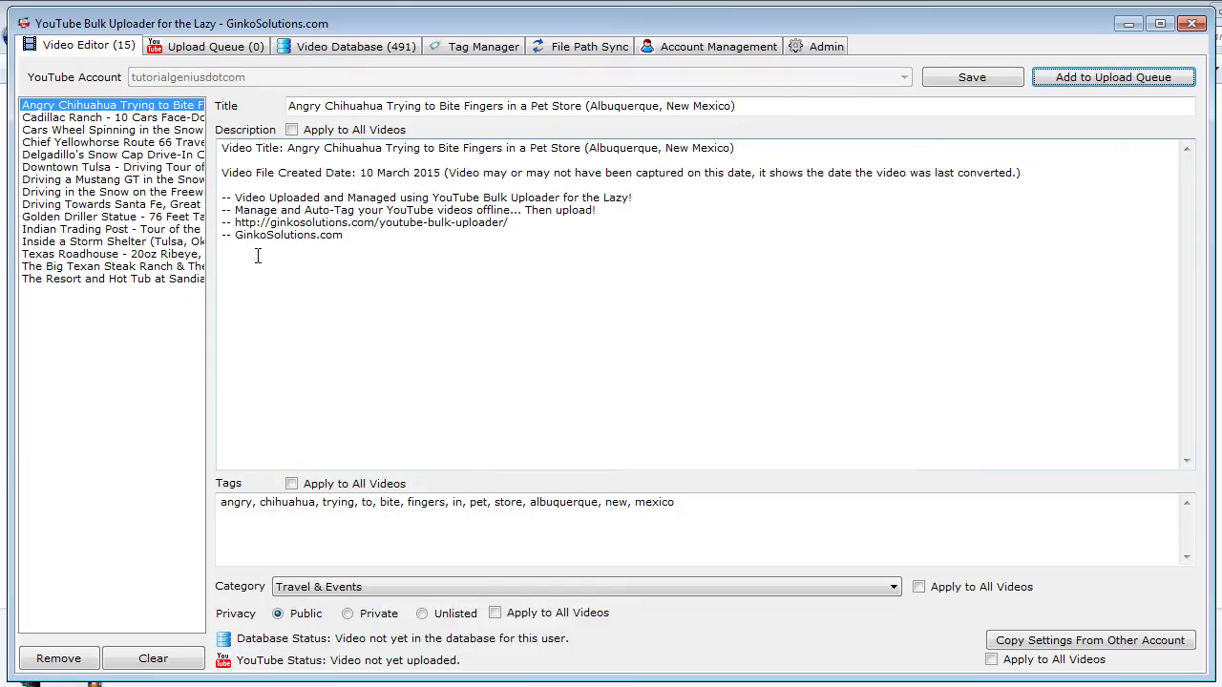
left_click_drag(203, 254, 332, 254)
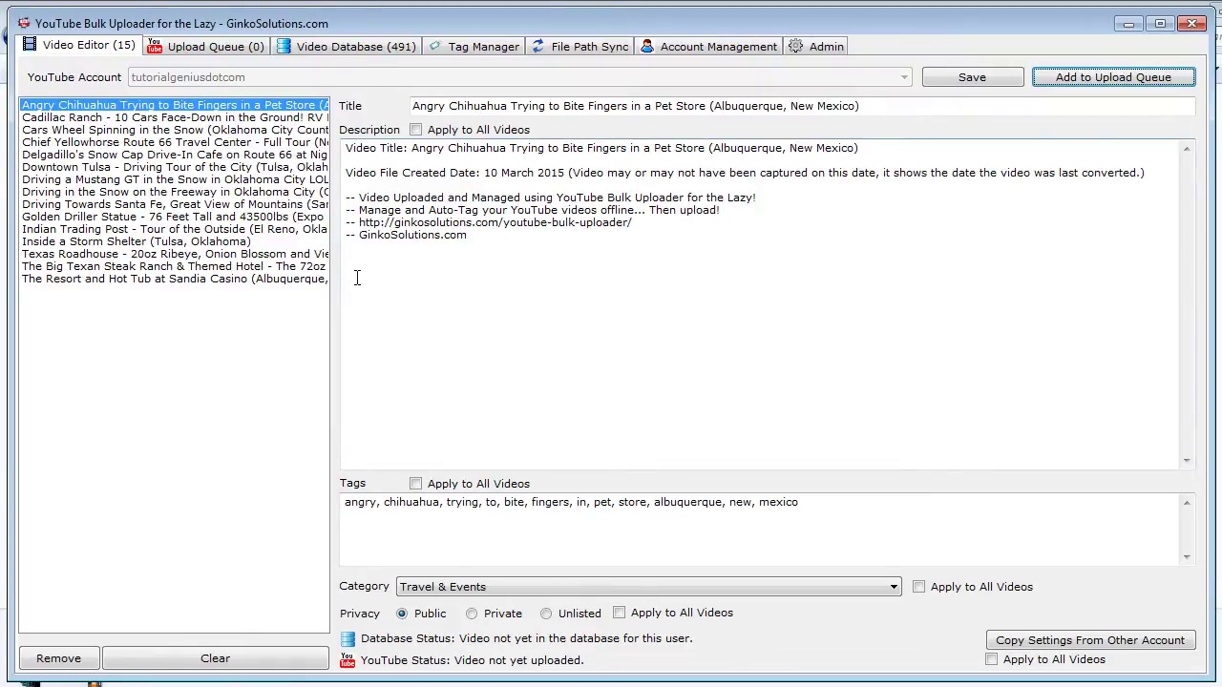
left_click_drag(333, 270, 272, 277)
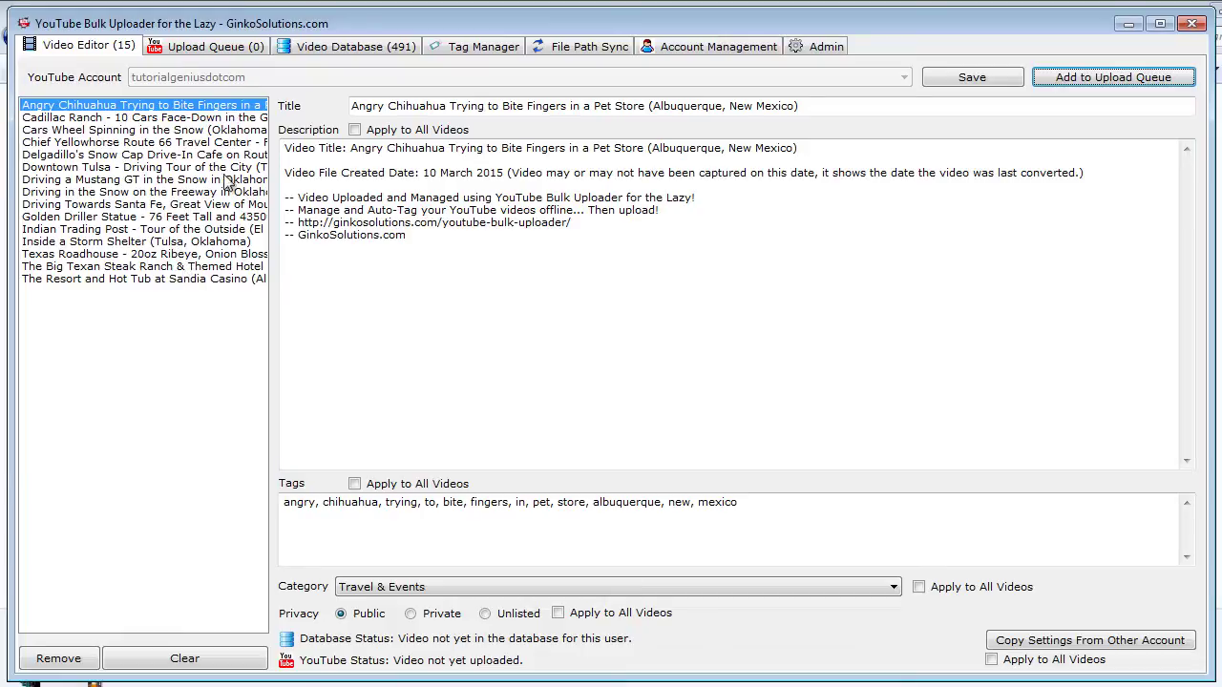
Review the title, description and tags filled in for several listed videos, finishing on the Angry Chihuahua video.
left_click(191, 118)
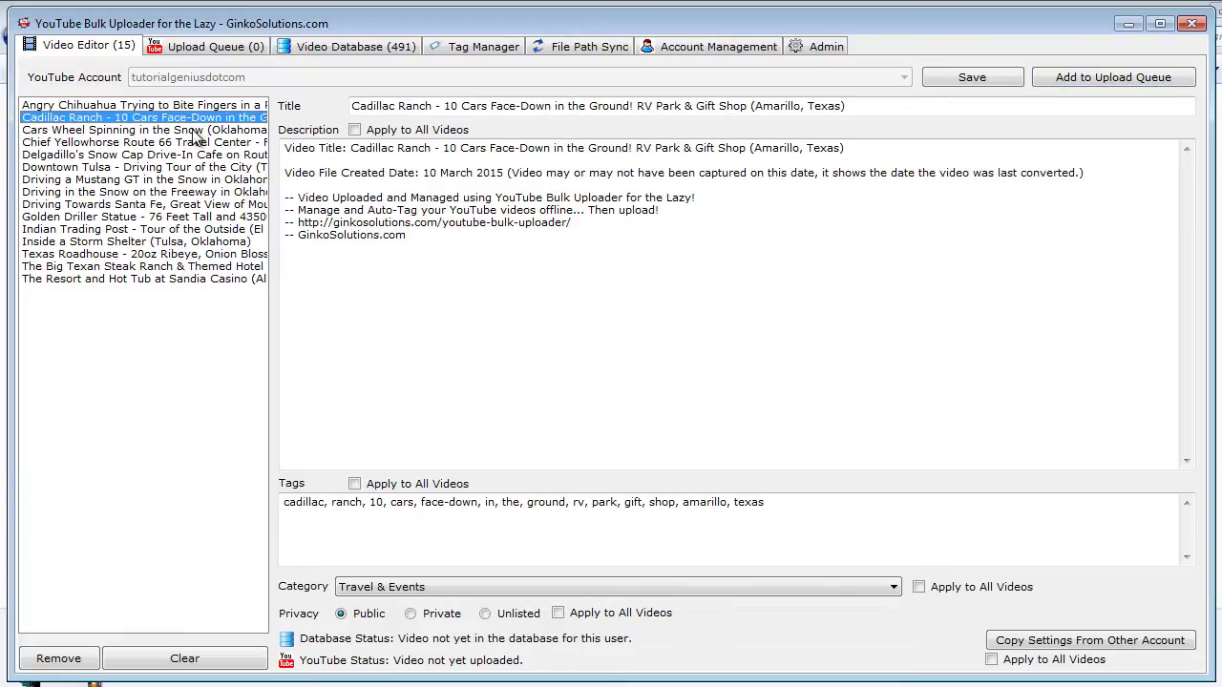
left_click(196, 131)
left_click(202, 143)
left_click(202, 156)
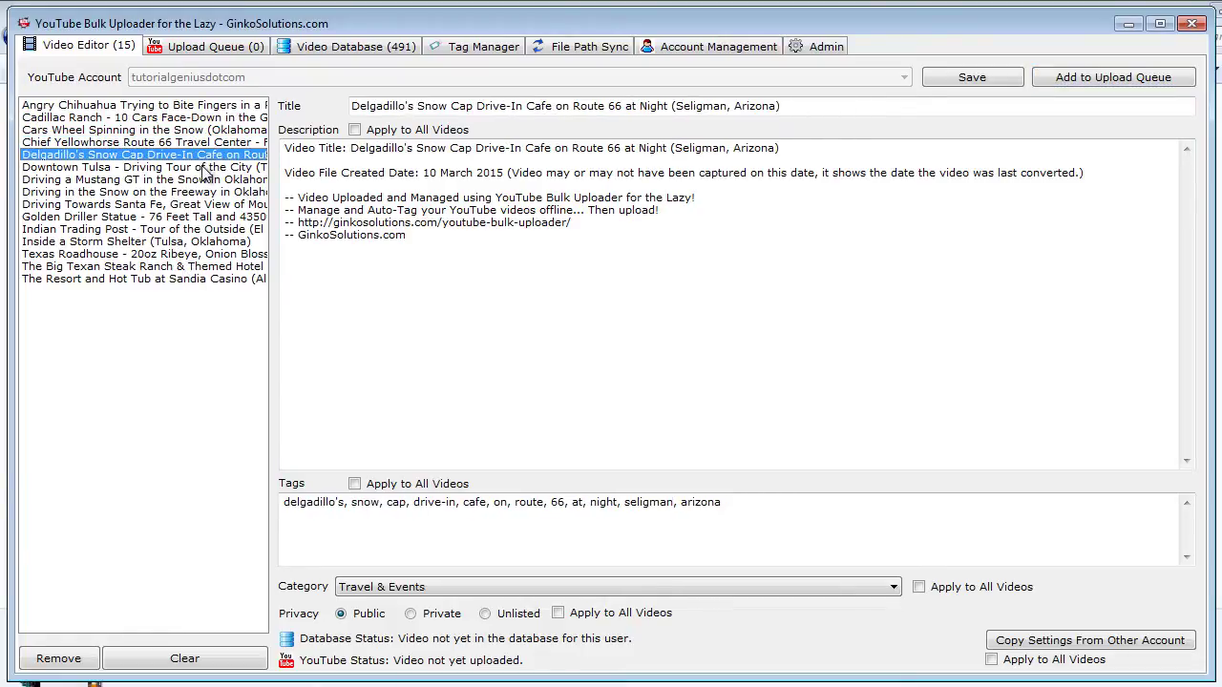
left_click(206, 168)
left_click(208, 181)
left_click(212, 206)
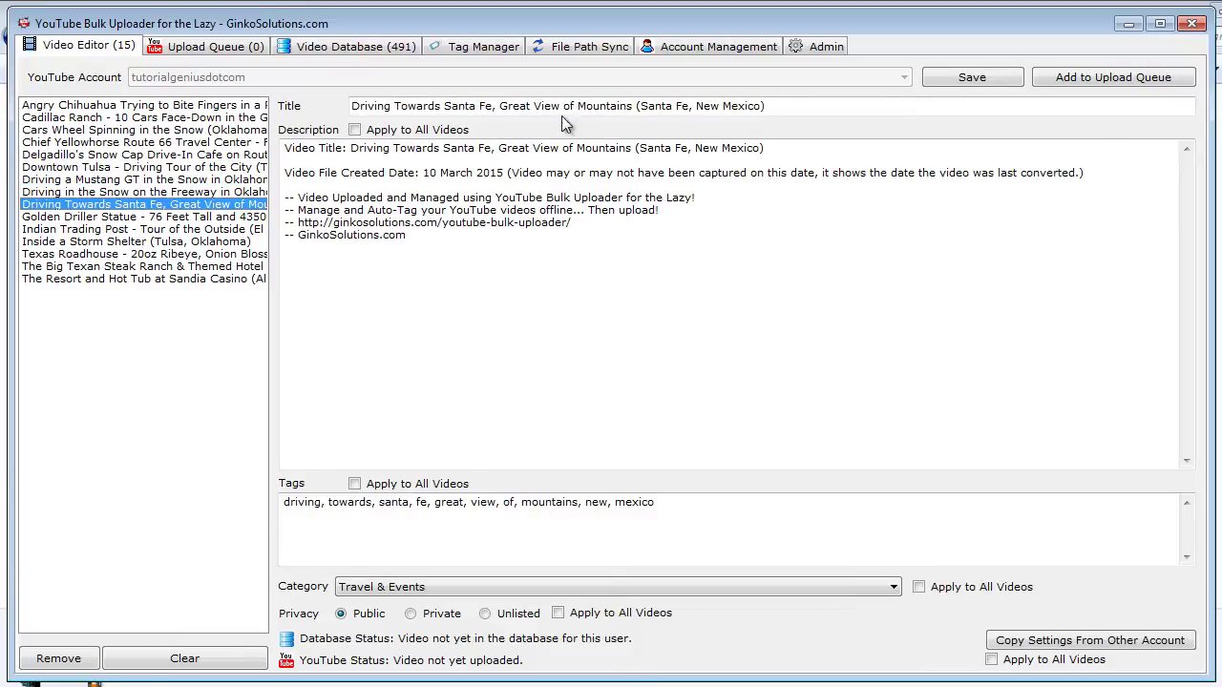
left_click(186, 242)
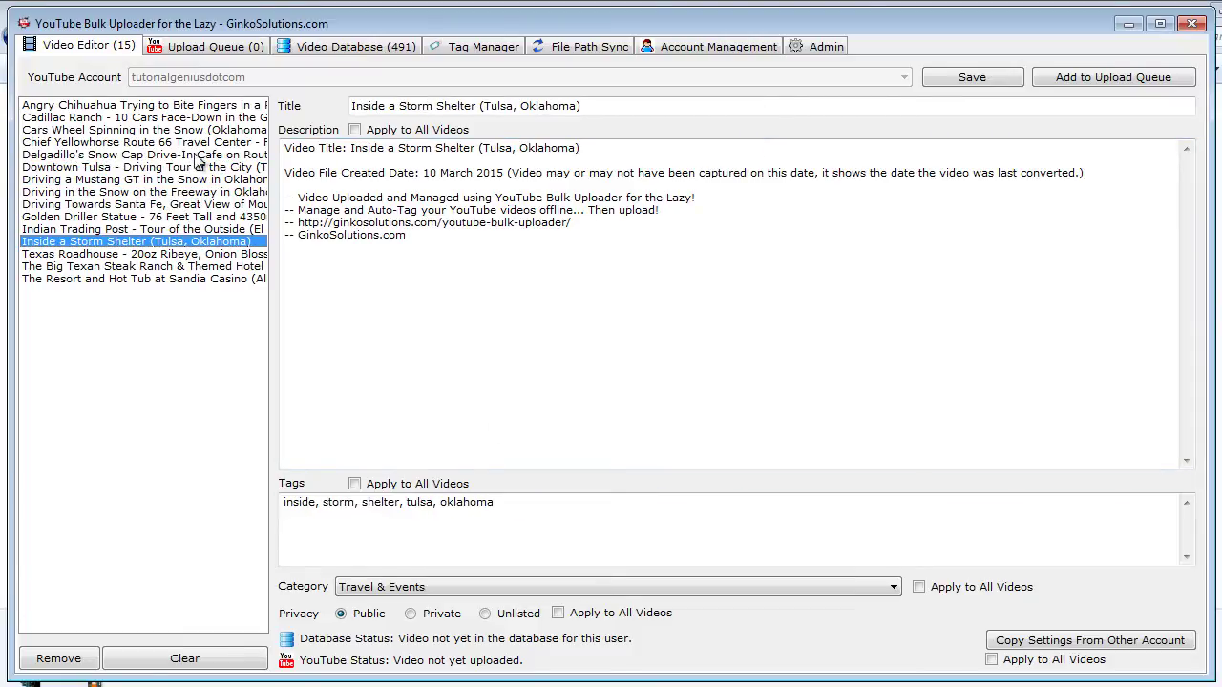
left_click(206, 107)
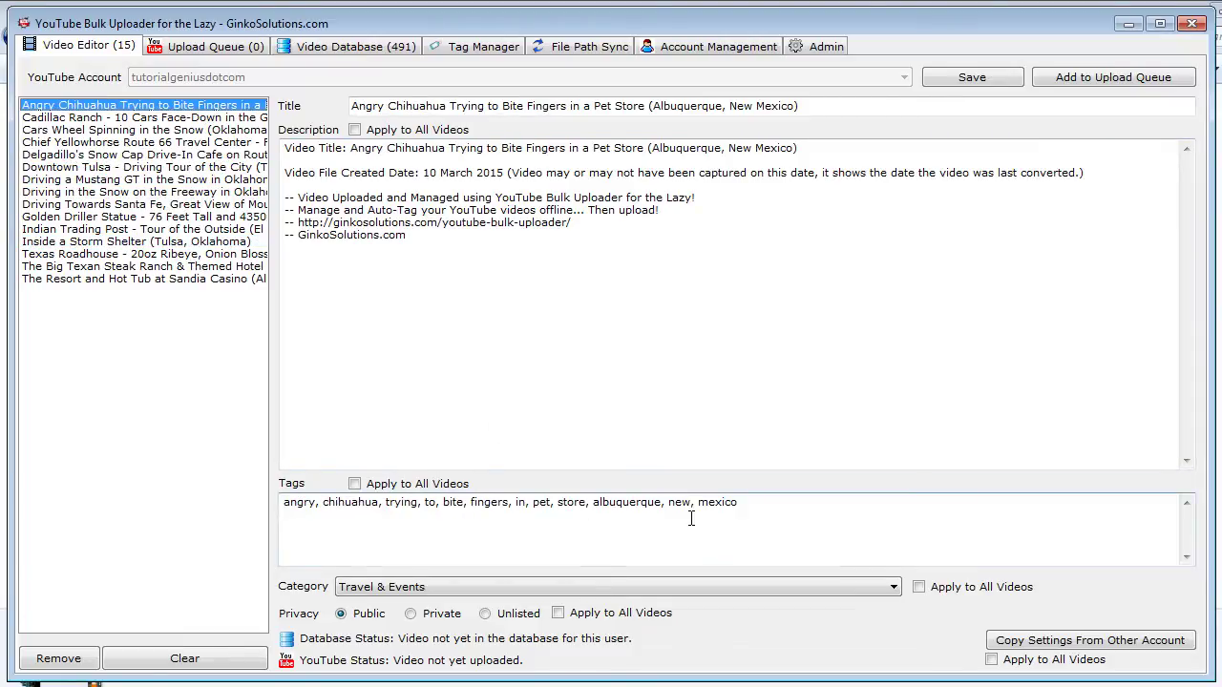
Examine how the Angry Chihuahua video's tags and description, including the file creation date, relate to its title.
left_click_drag(749, 504, 286, 488)
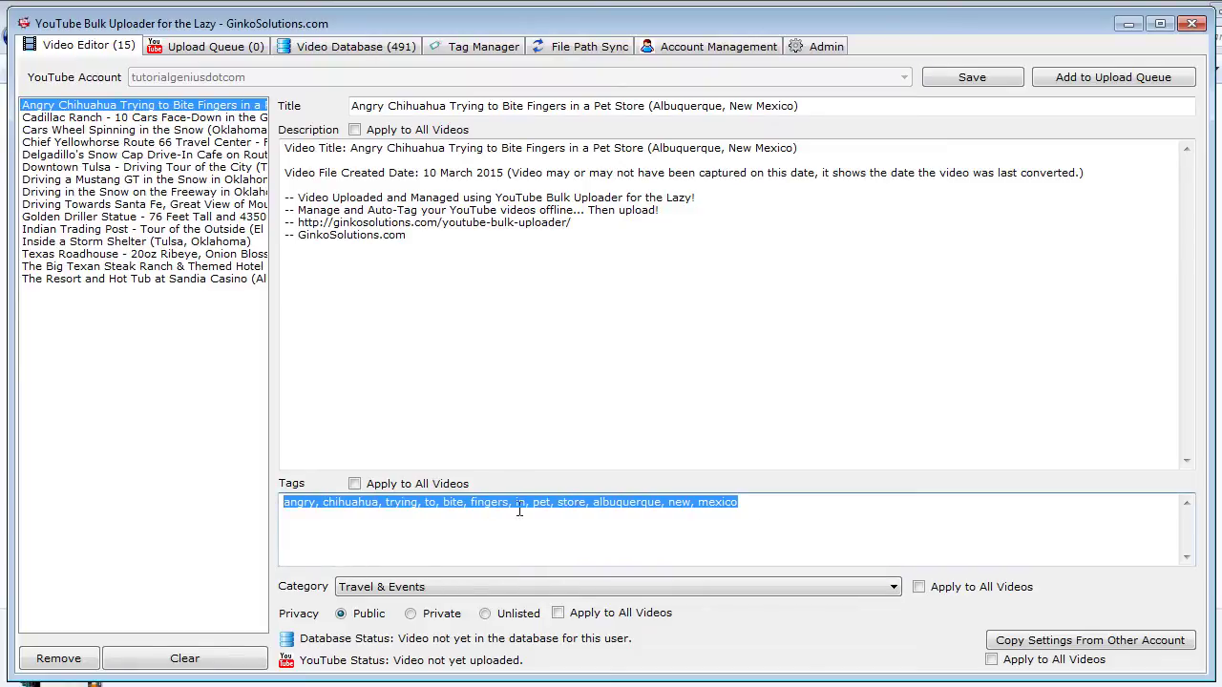
left_click(751, 504)
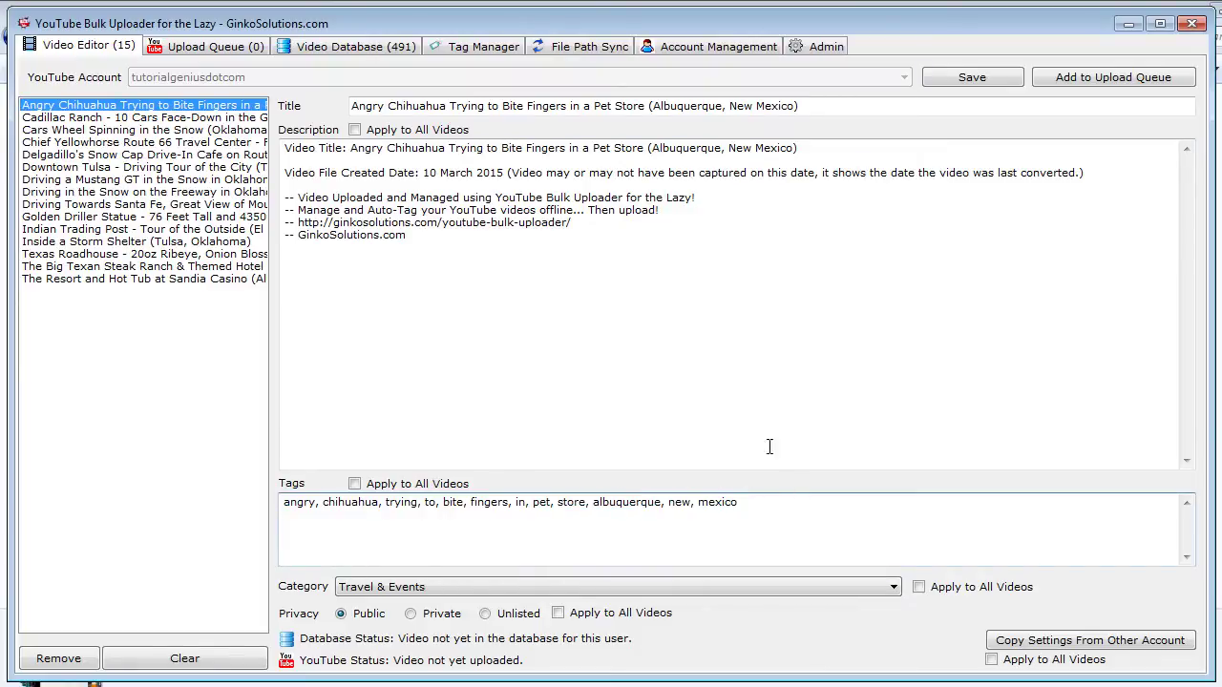
left_click(588, 106)
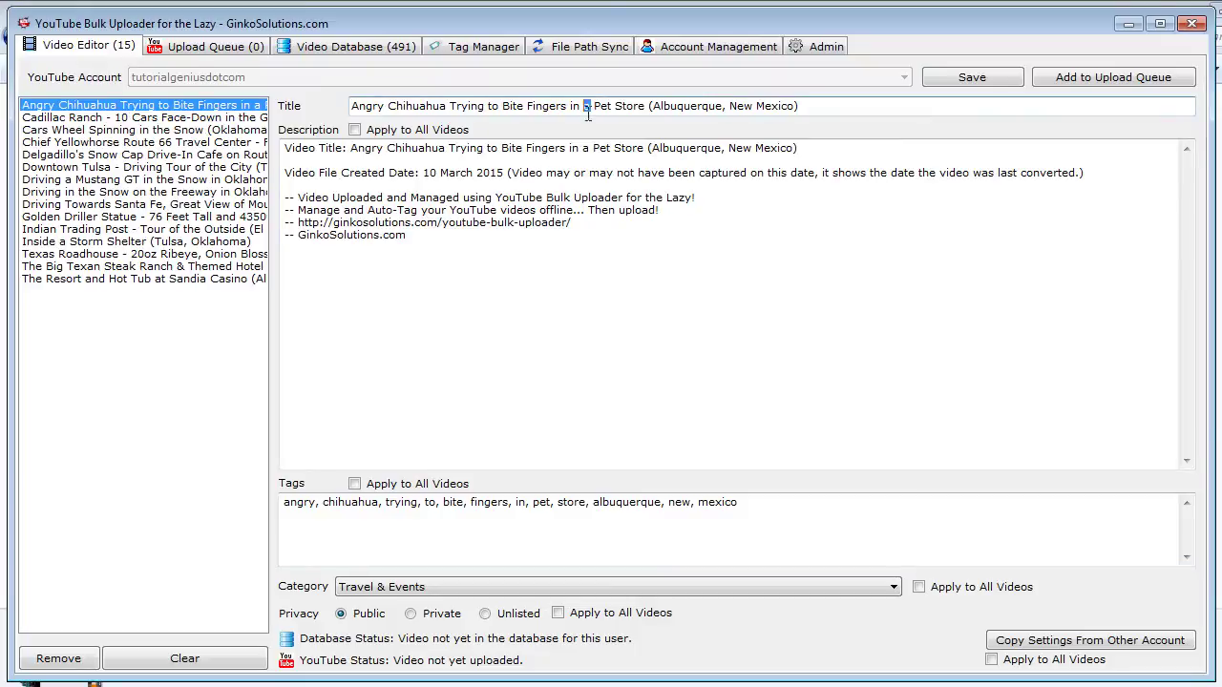
left_click(694, 503)
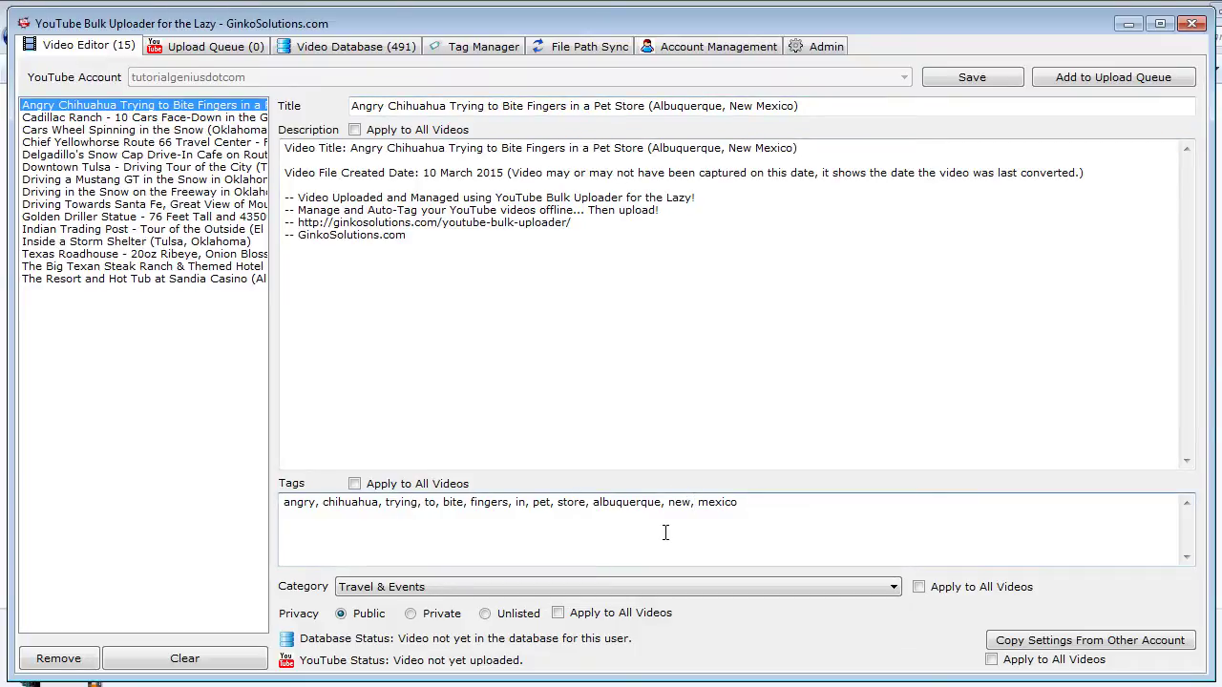
left_click_drag(431, 241, 294, 105)
left_click(500, 240)
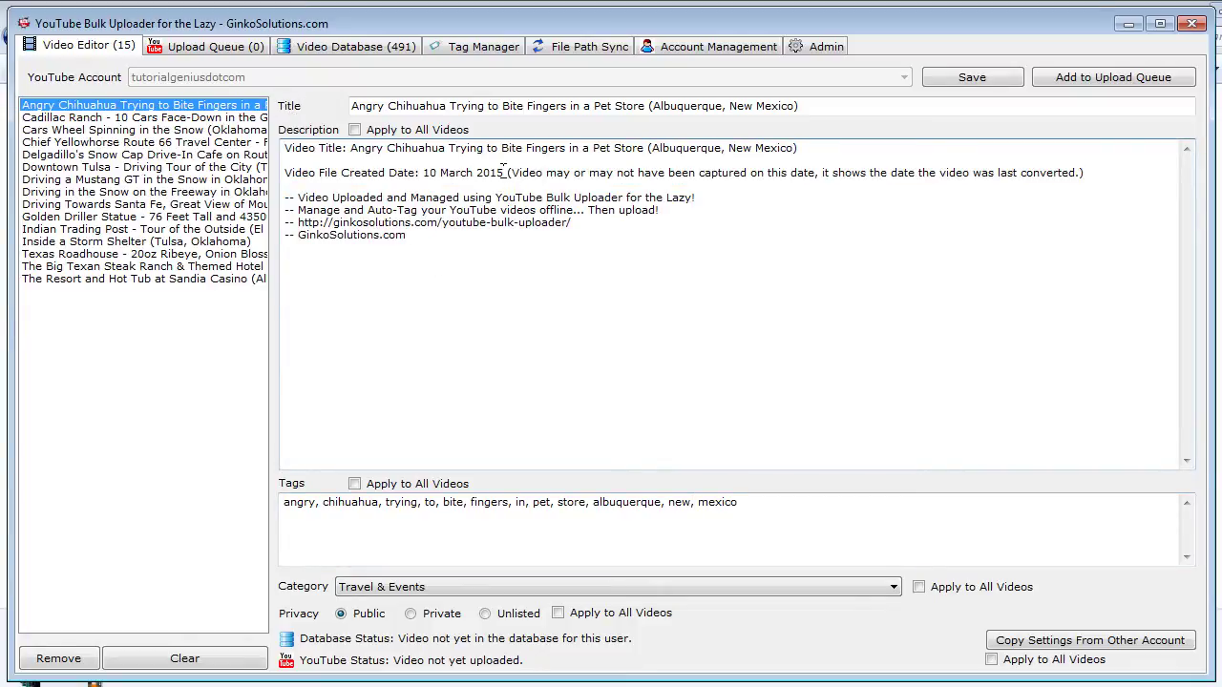
left_click_drag(504, 173, 435, 168)
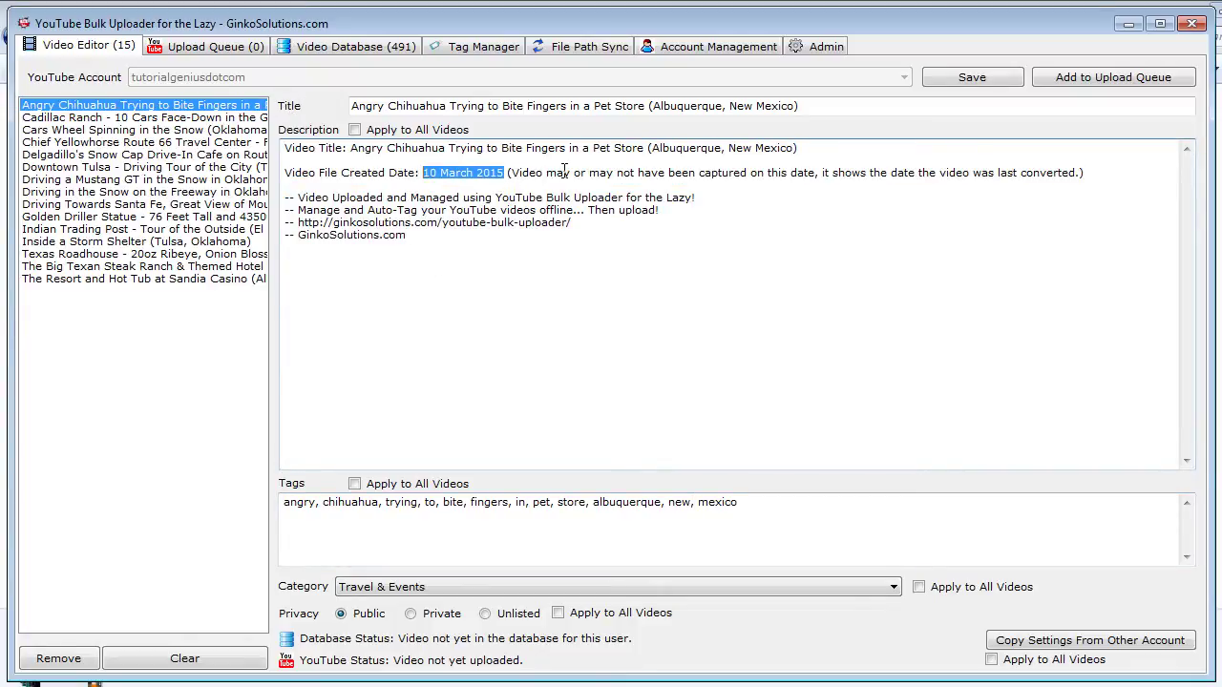
left_click_drag(511, 173, 1101, 168)
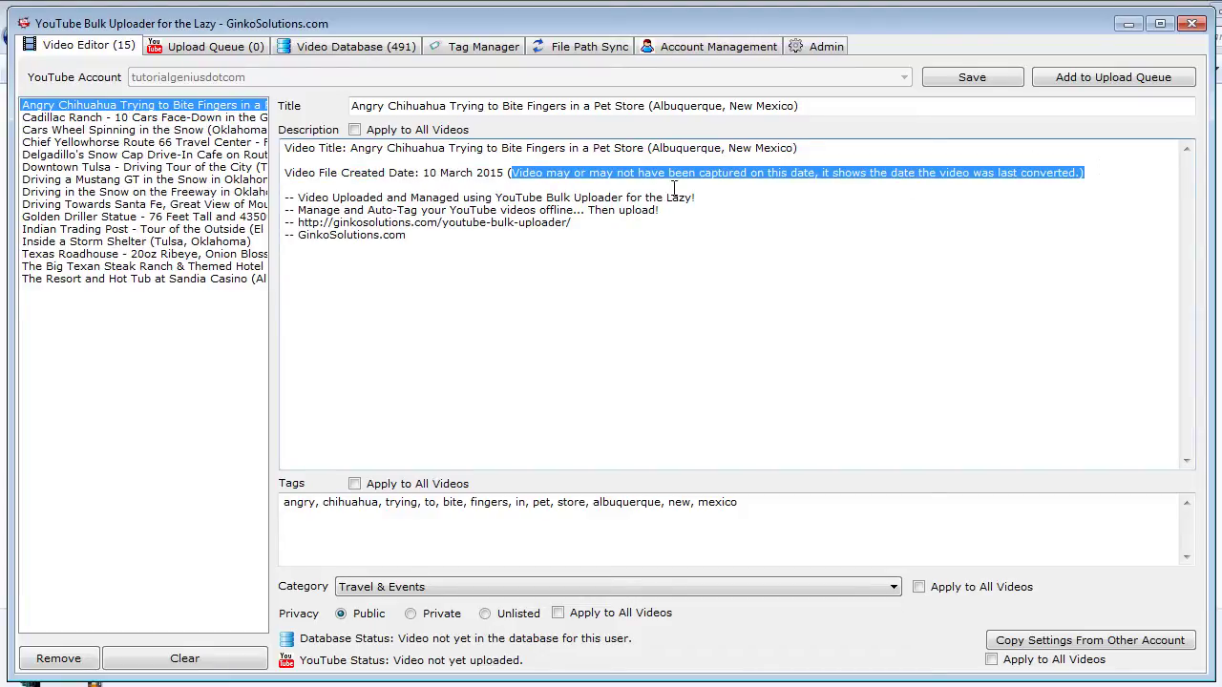
left_click(403, 234)
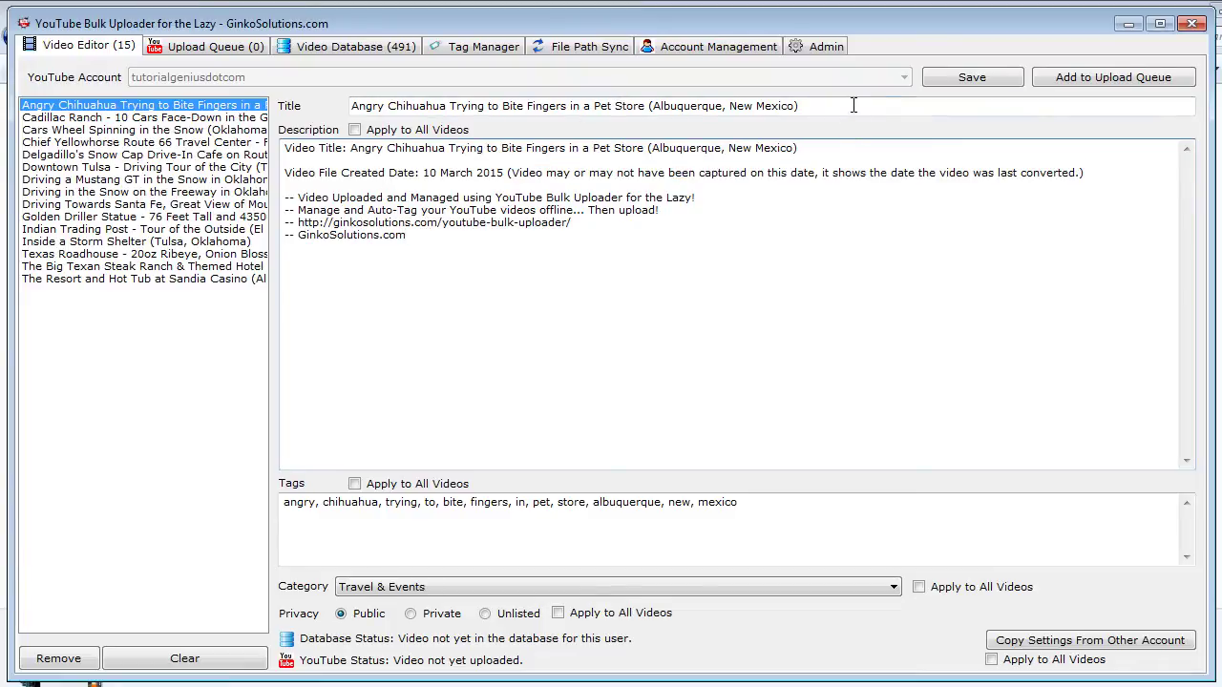
left_click_drag(853, 105, 627, 111)
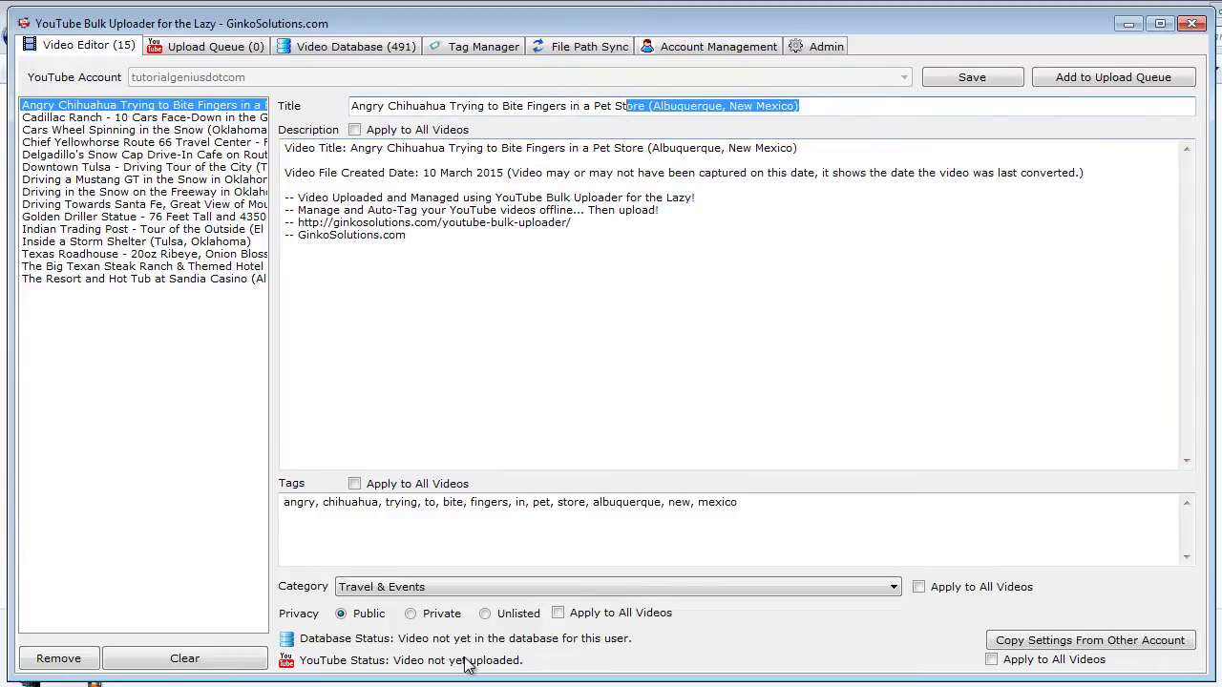
Try the Private and Unlisted privacy options, return to Public, and view the available categories without choosing another.
left_click(411, 617)
left_click(524, 614)
left_click(349, 617)
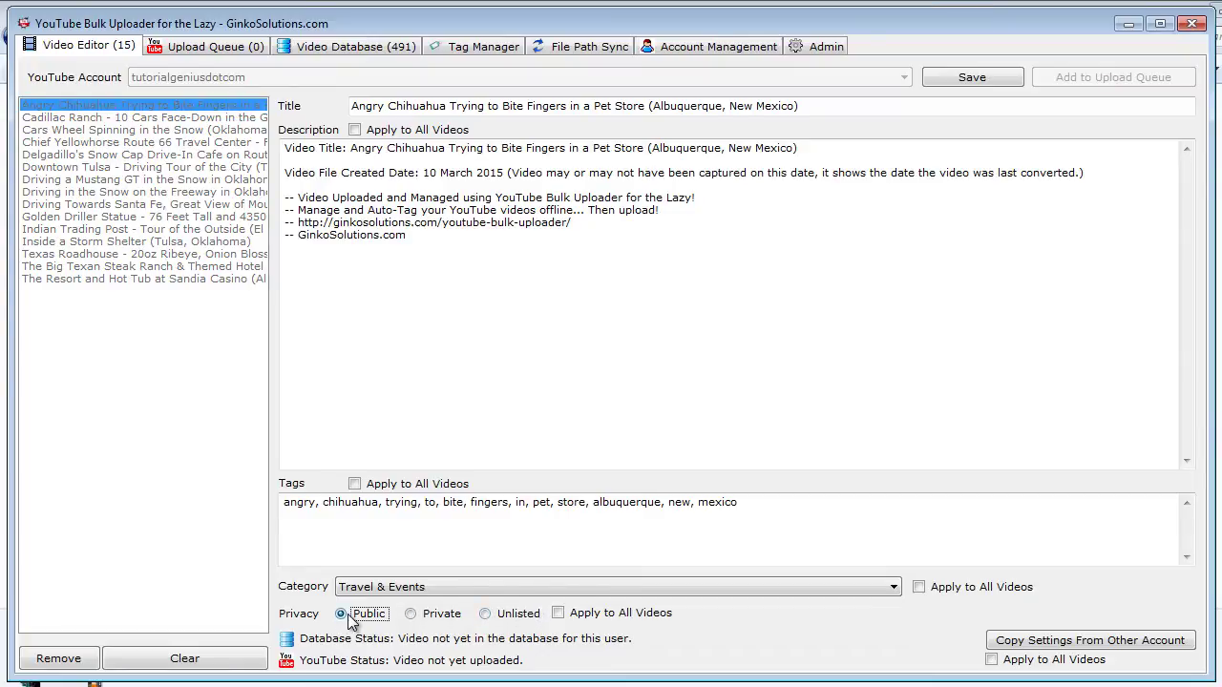
left_click(432, 588)
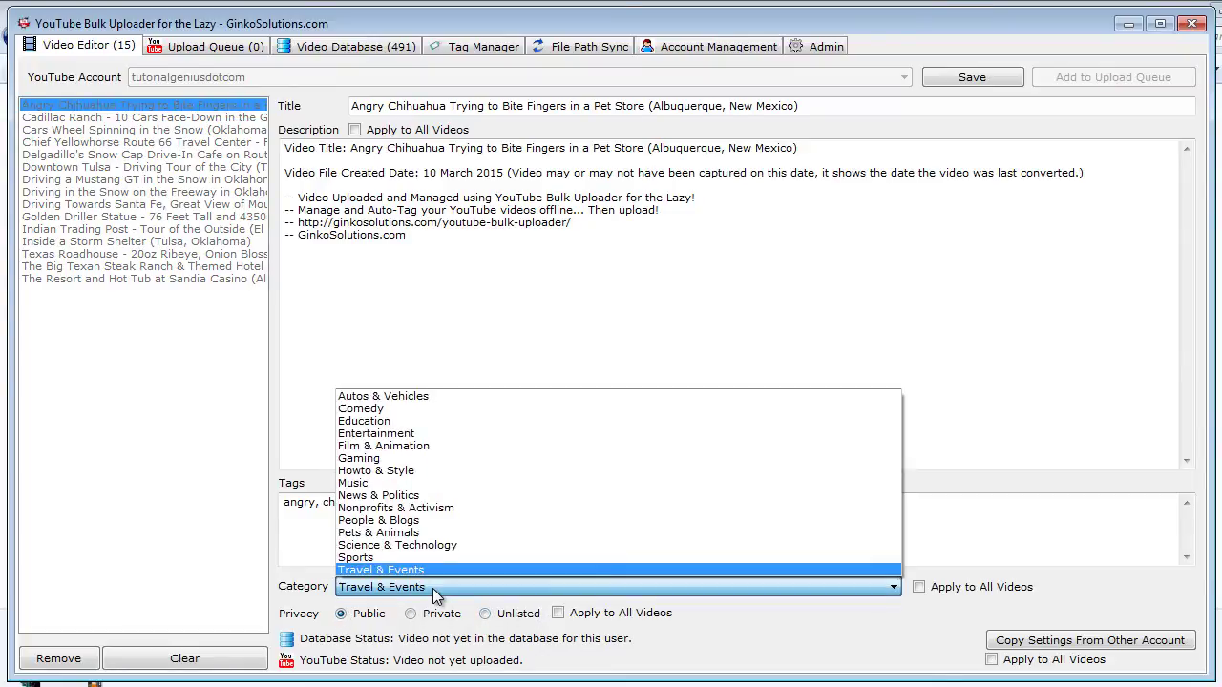
left_click(305, 551)
left_click(345, 539)
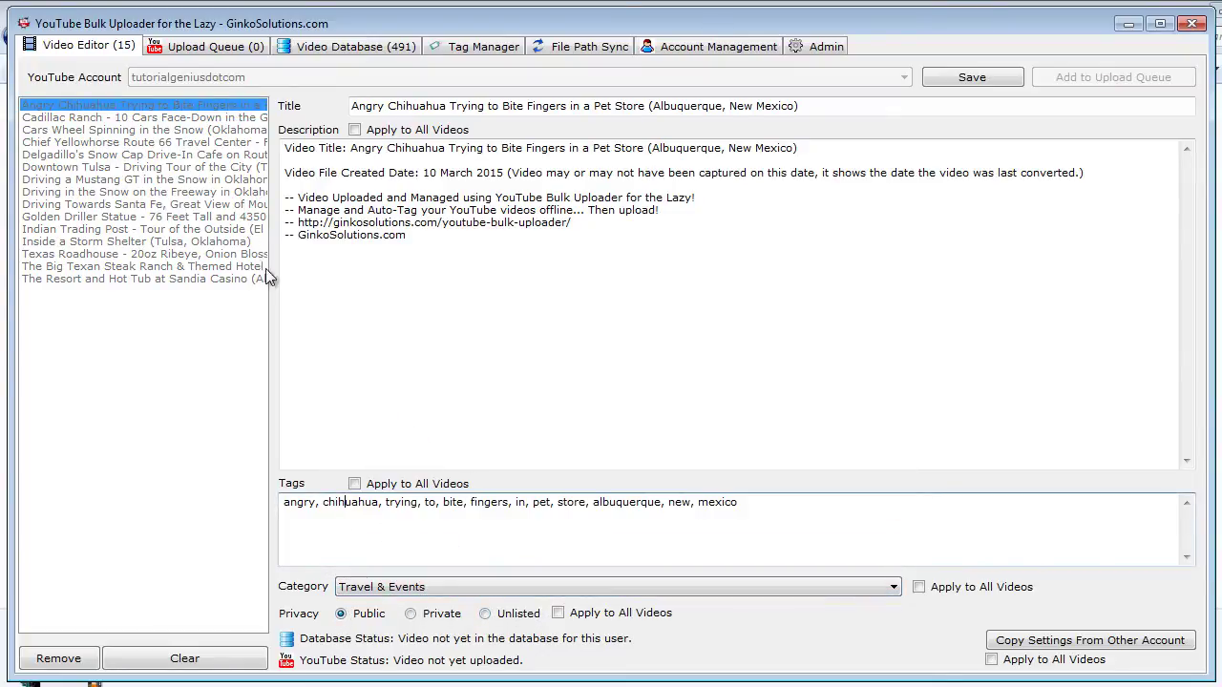
Keep the Travel & Events category, apply it to all videos and save the settings.
left_click(429, 589)
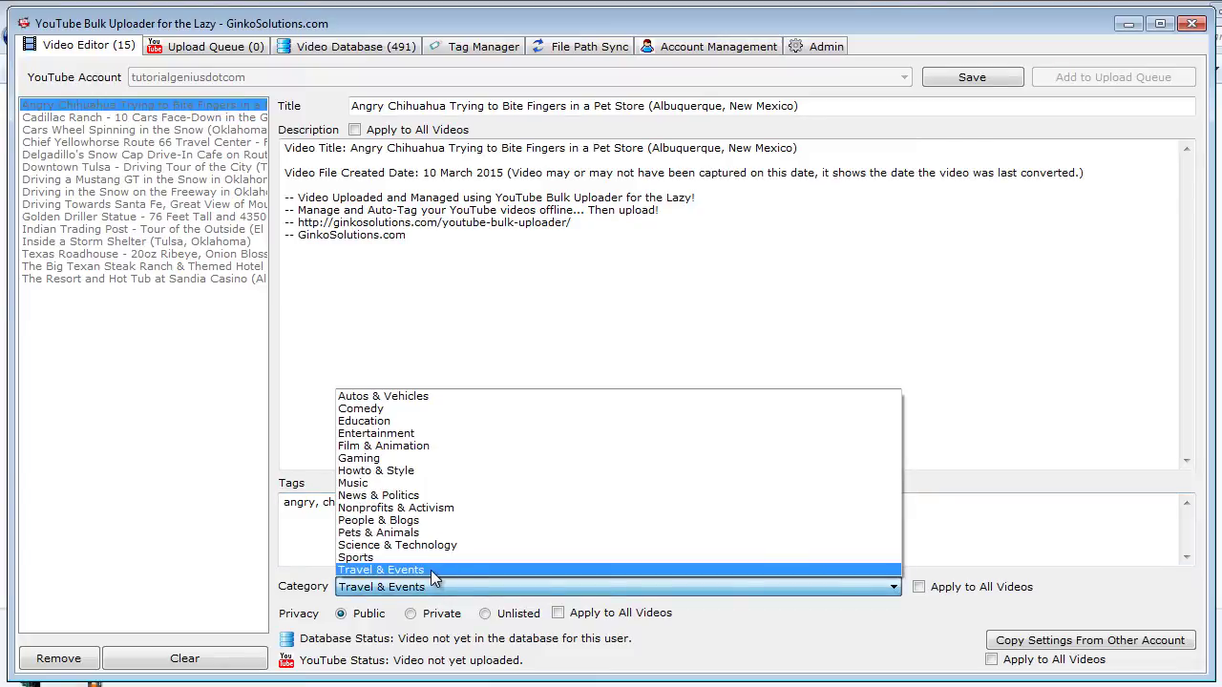
left_click(431, 570)
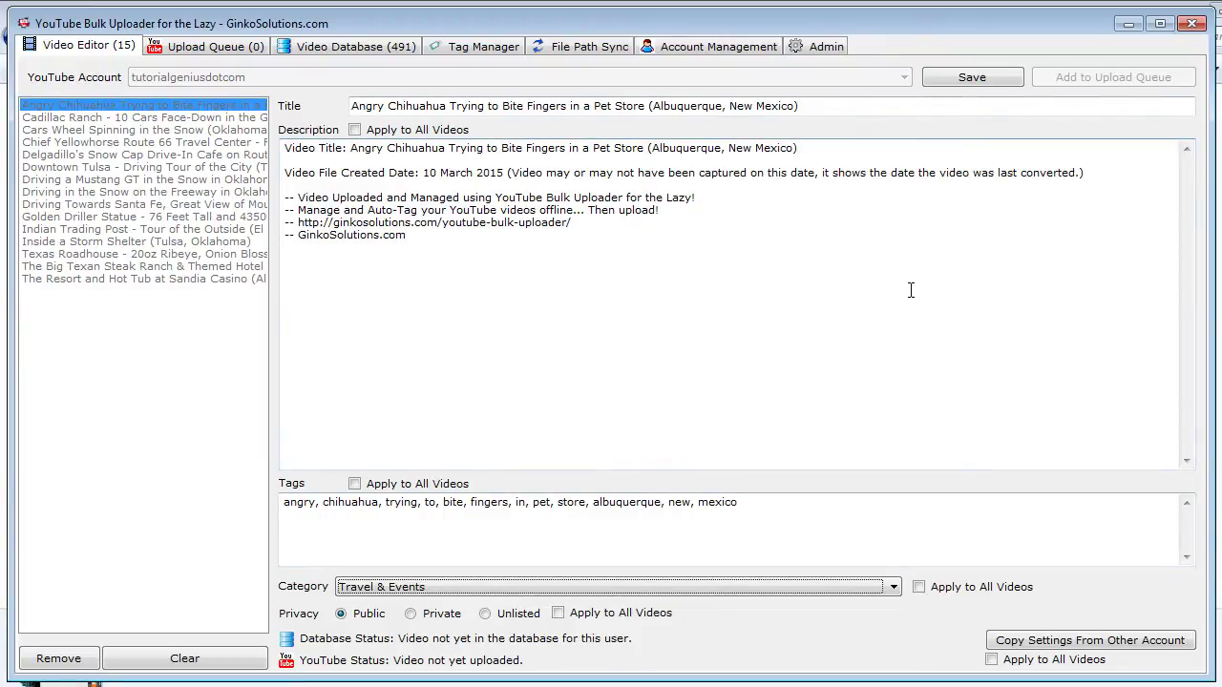
left_click(840, 549)
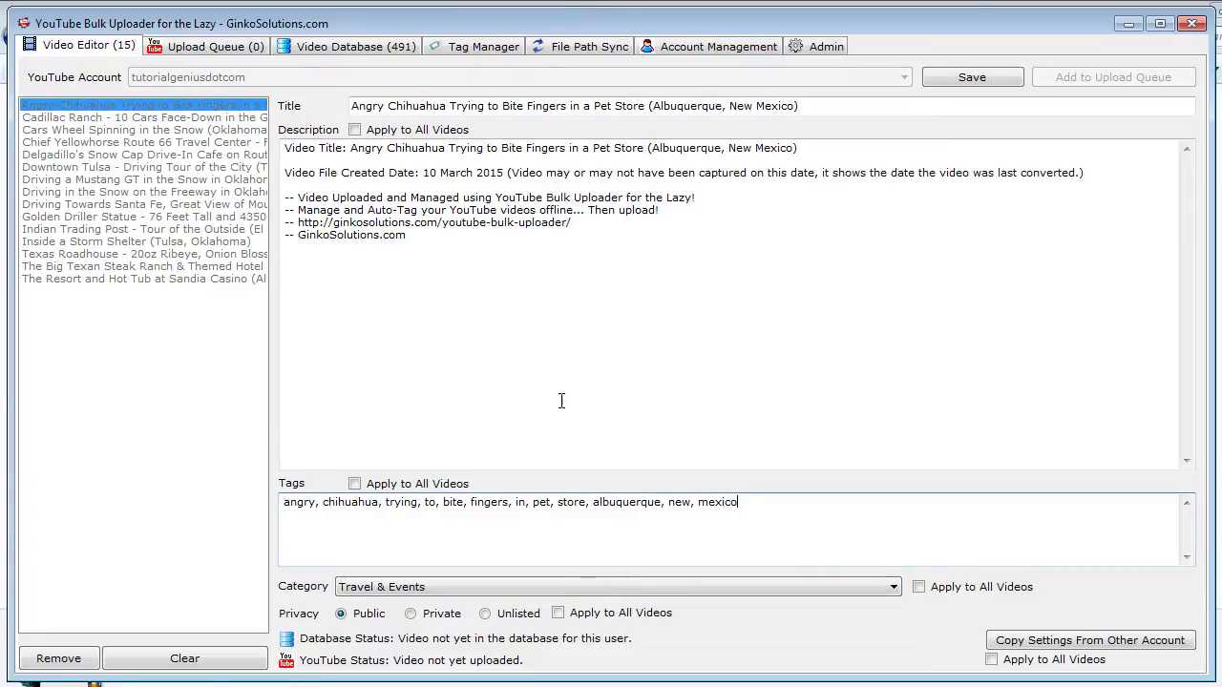
left_click(920, 587)
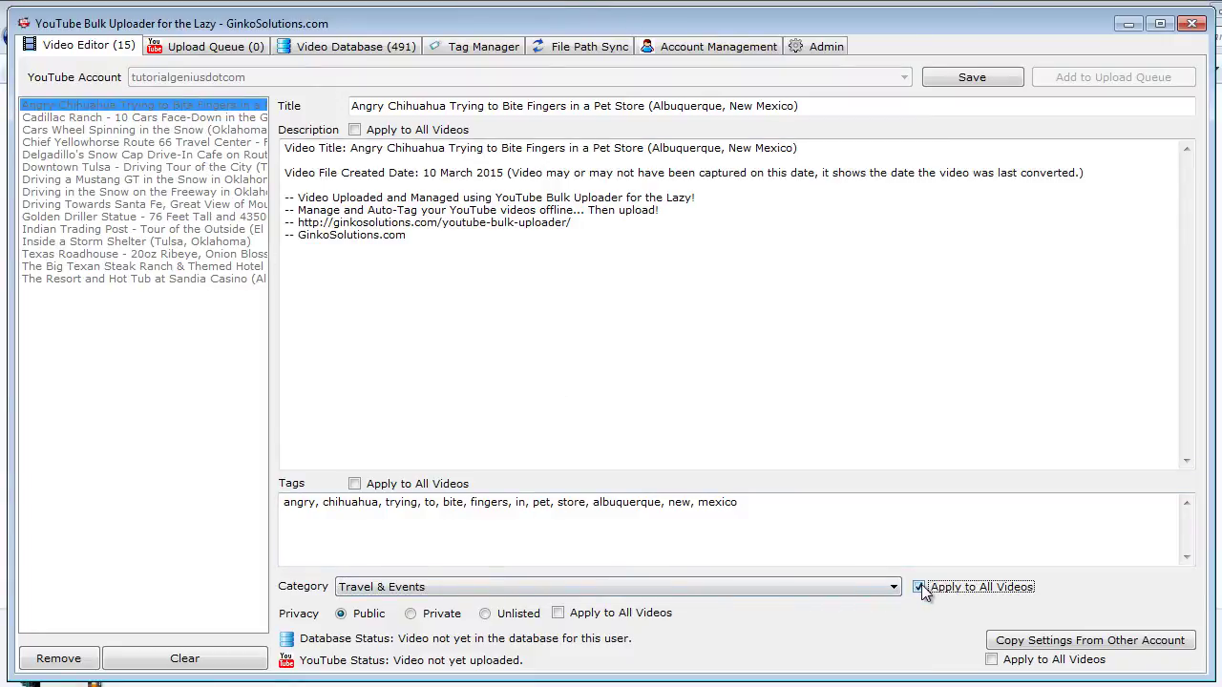
left_click(857, 589)
left_click(836, 575)
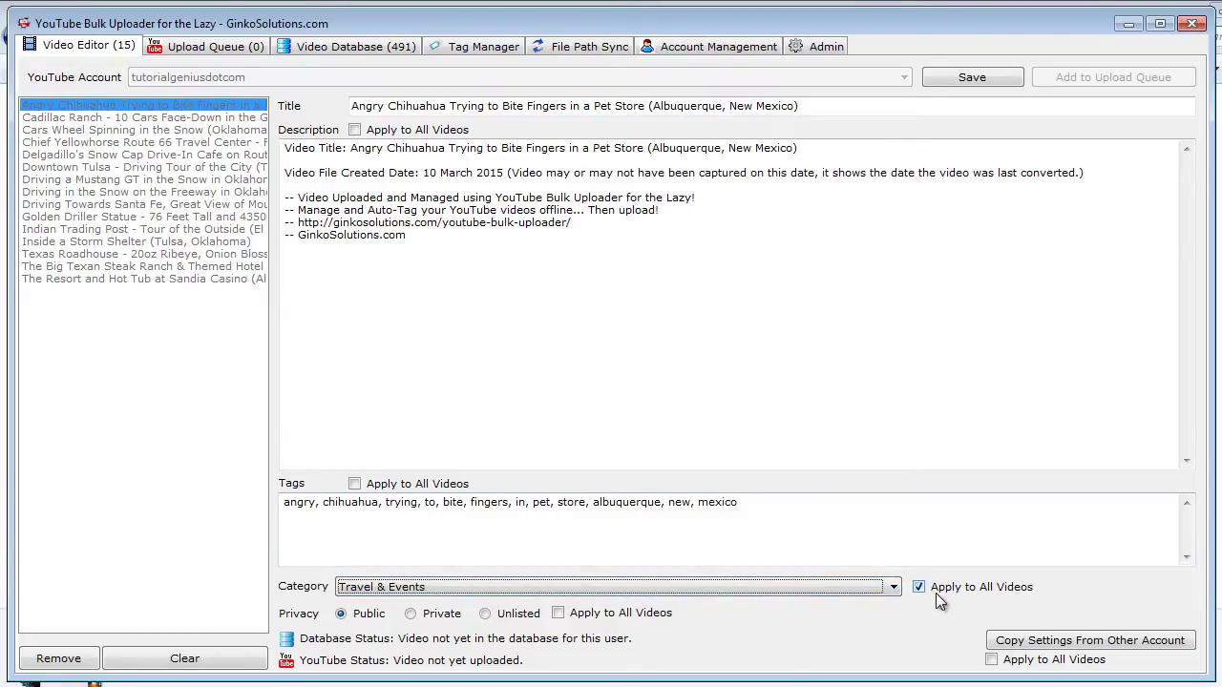
left_click(969, 77)
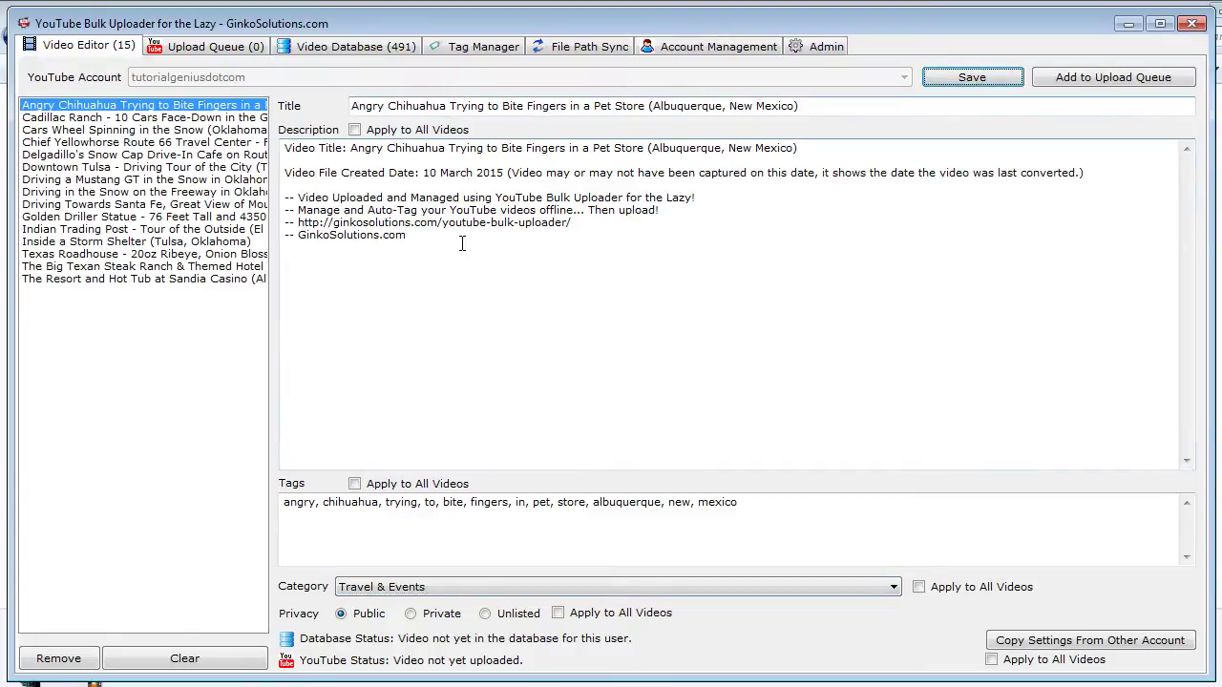
Check the category and tags of several listed videos, finishing on the Texas Roadhouse video.
left_click(253, 169)
left_click(234, 229)
left_click(231, 254)
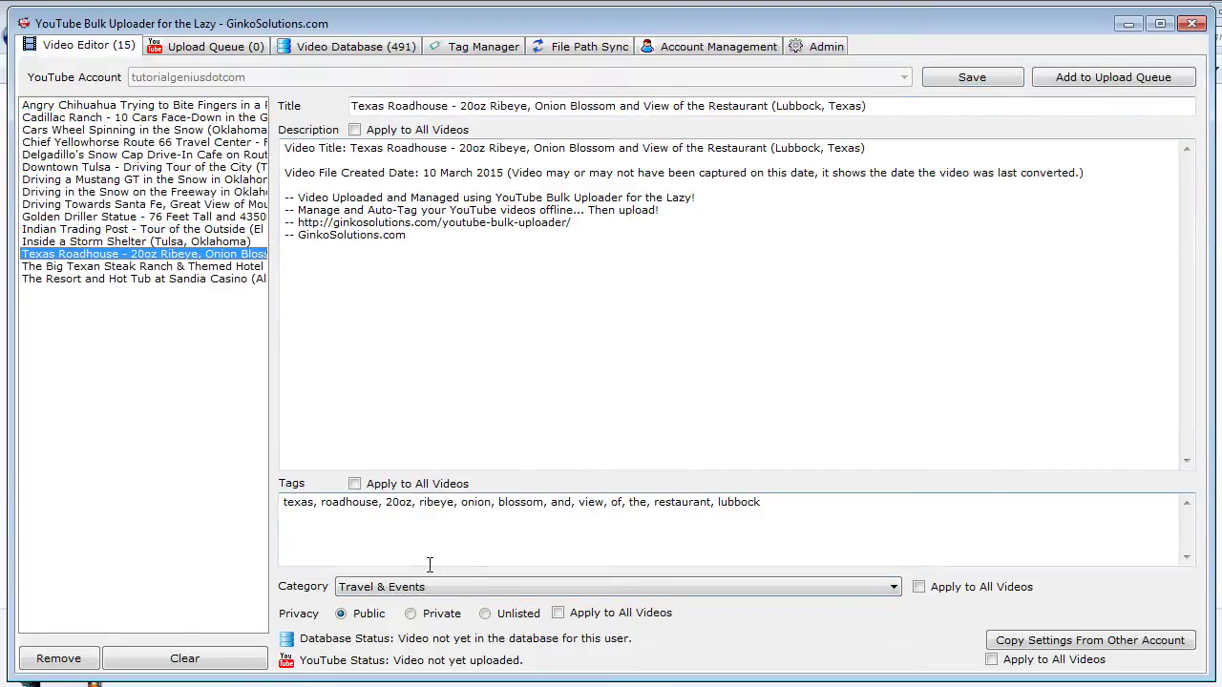
left_click(731, 546)
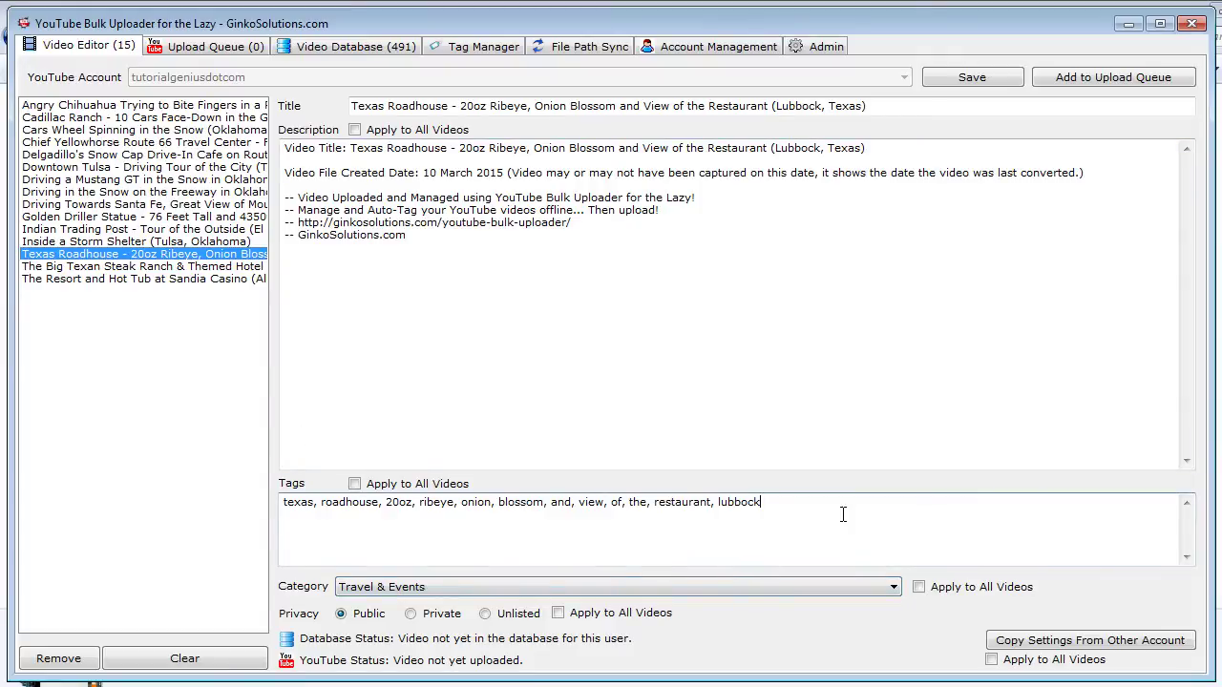
Try applying the Texas Roadhouse video's tags, description and privacy to all videos, leaving each option switched off.
left_click(437, 487)
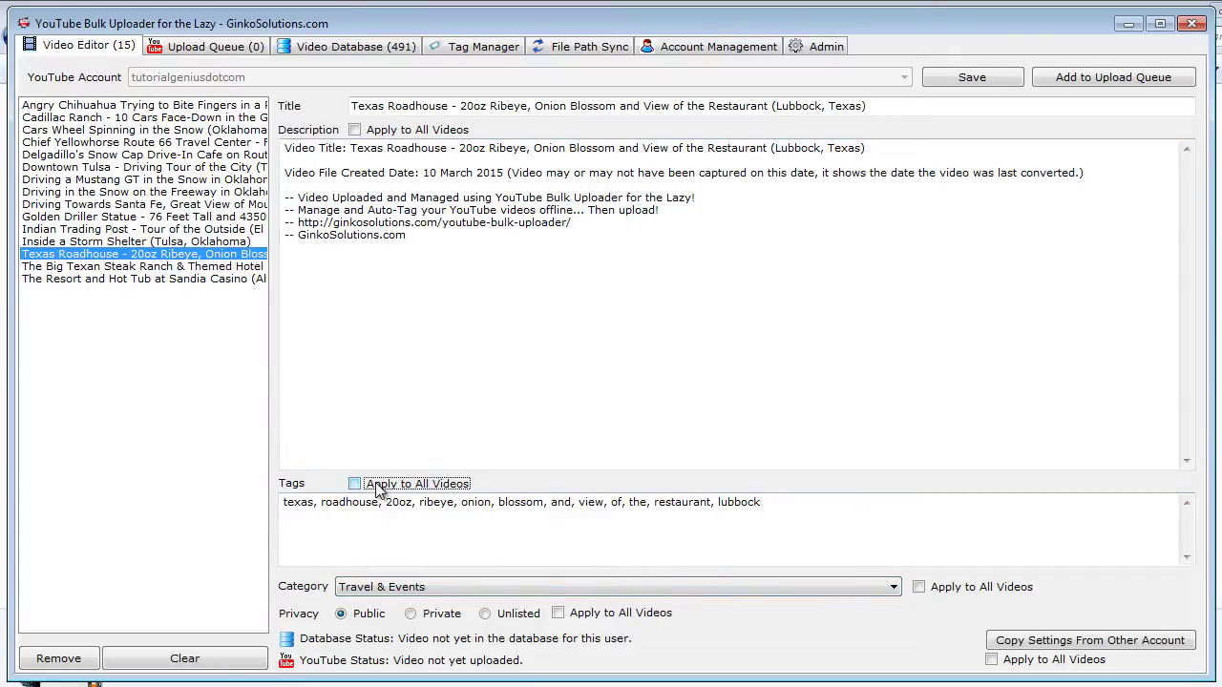
left_click(373, 129)
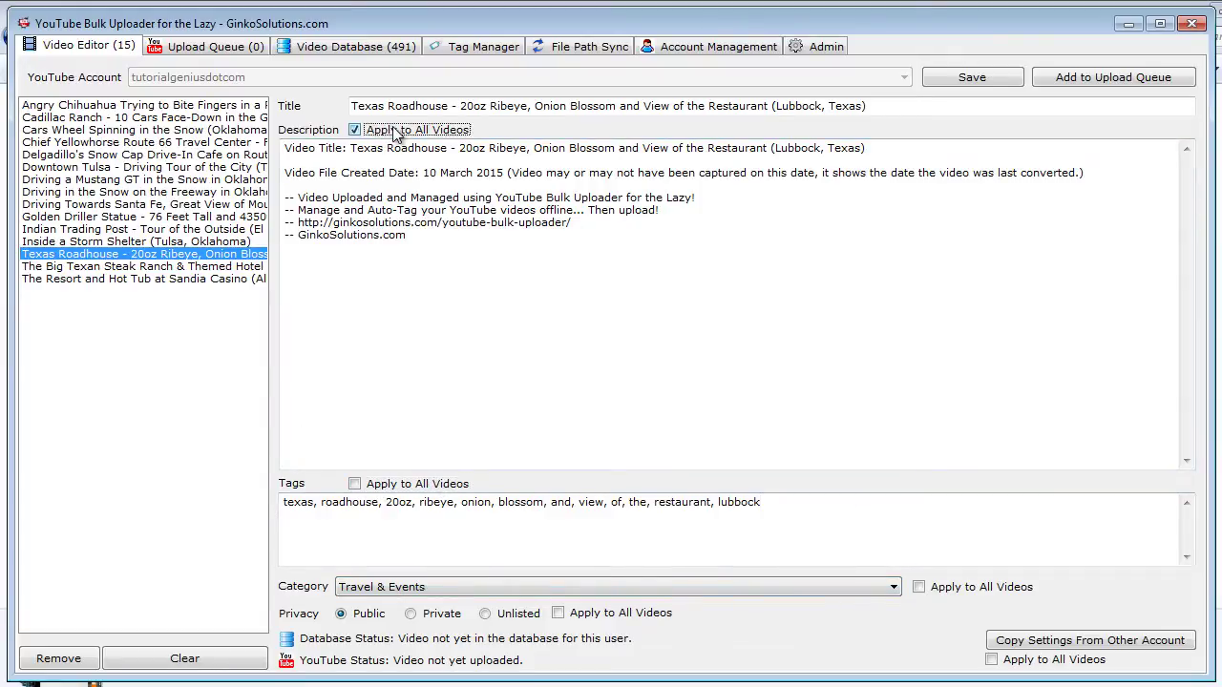
left_click(396, 133)
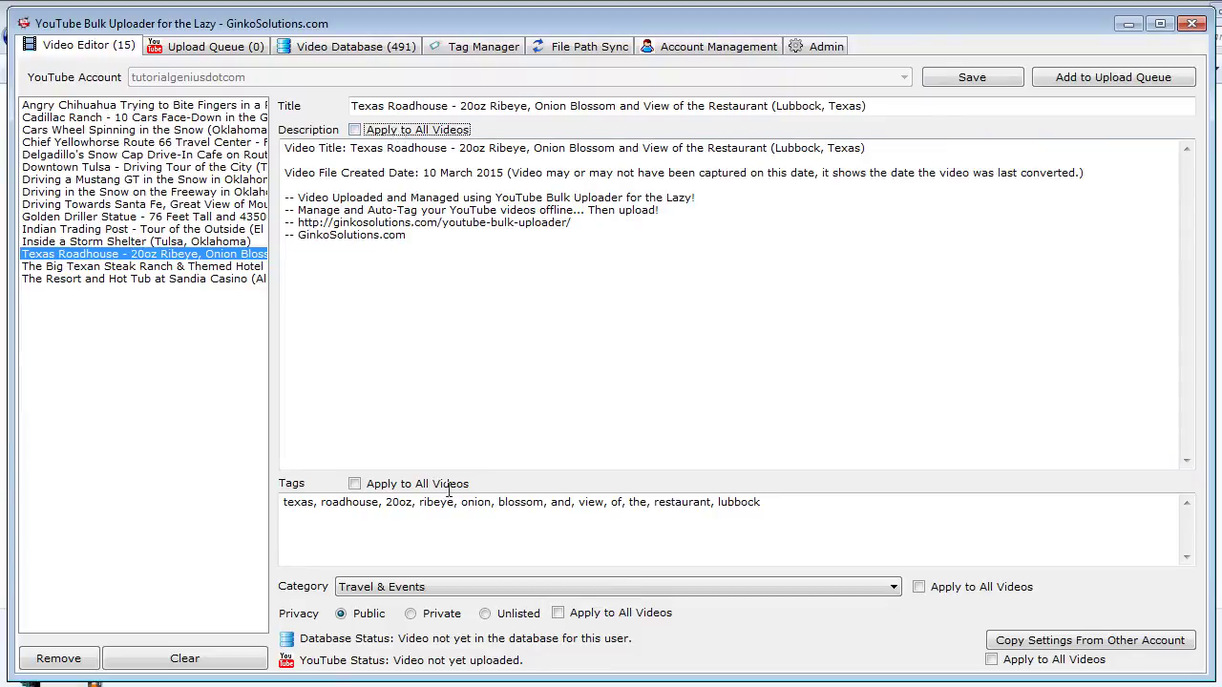
left_click(592, 623)
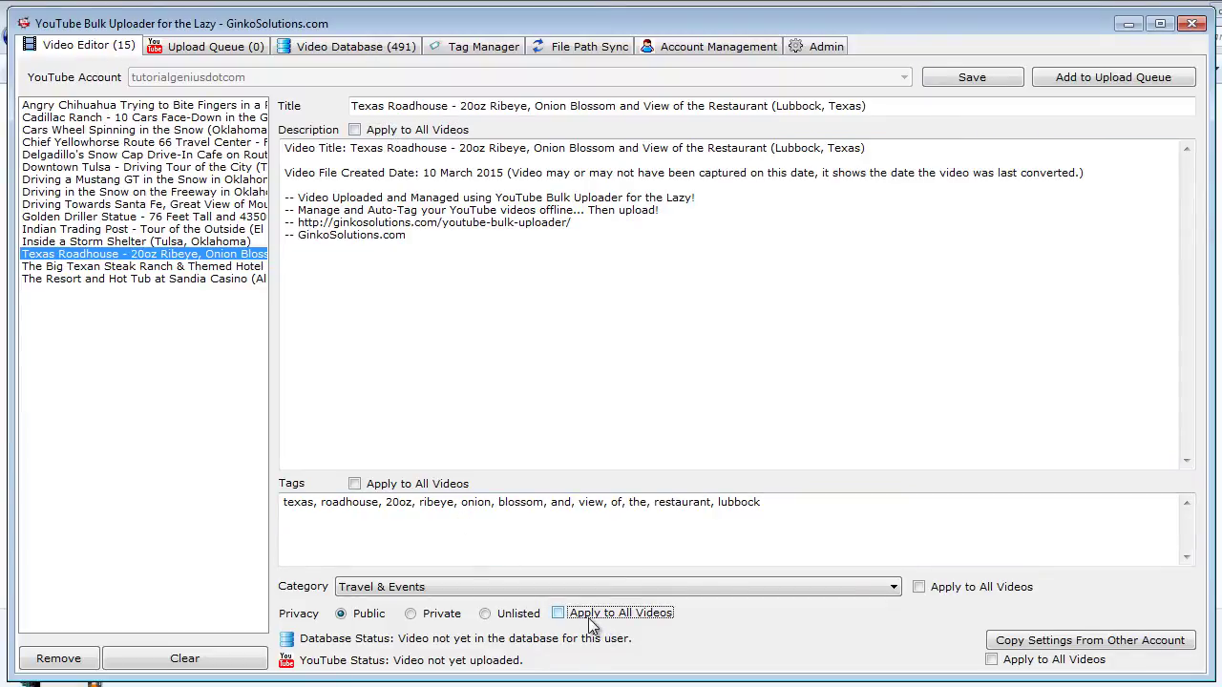
Examine the Texas Roadhouse description and compare it with other listed videos, finishing on the Driving a Mustang GT video.
left_click(565, 286)
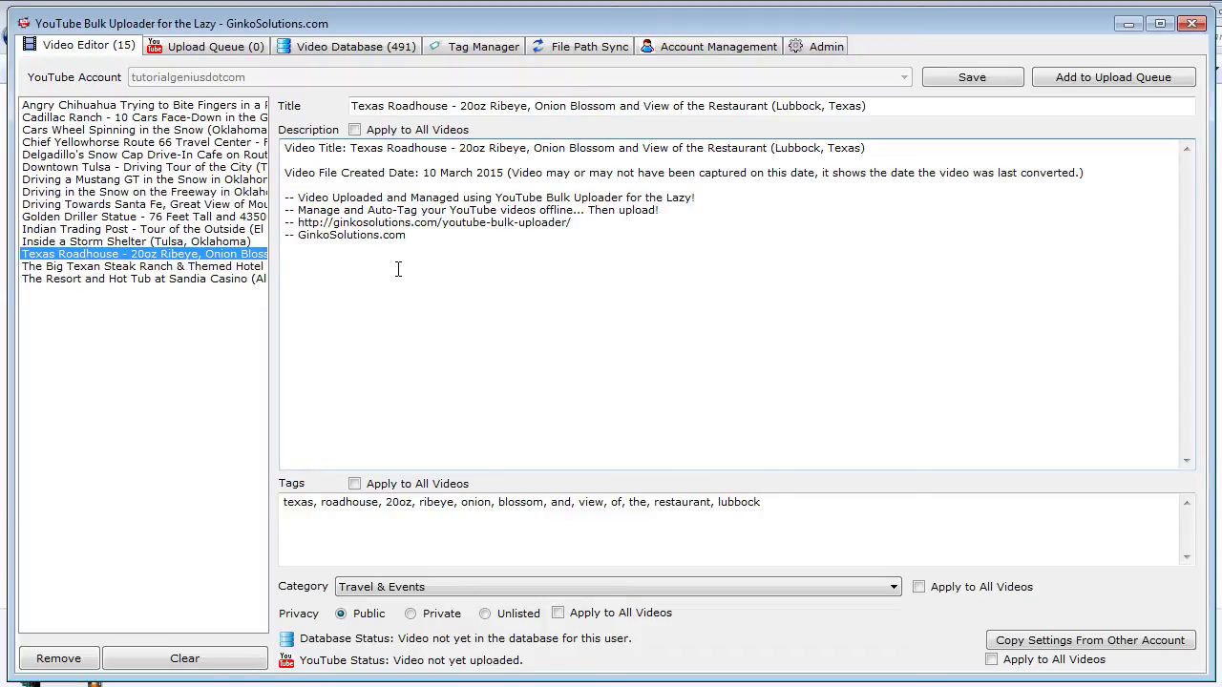
key("ctrl+a")
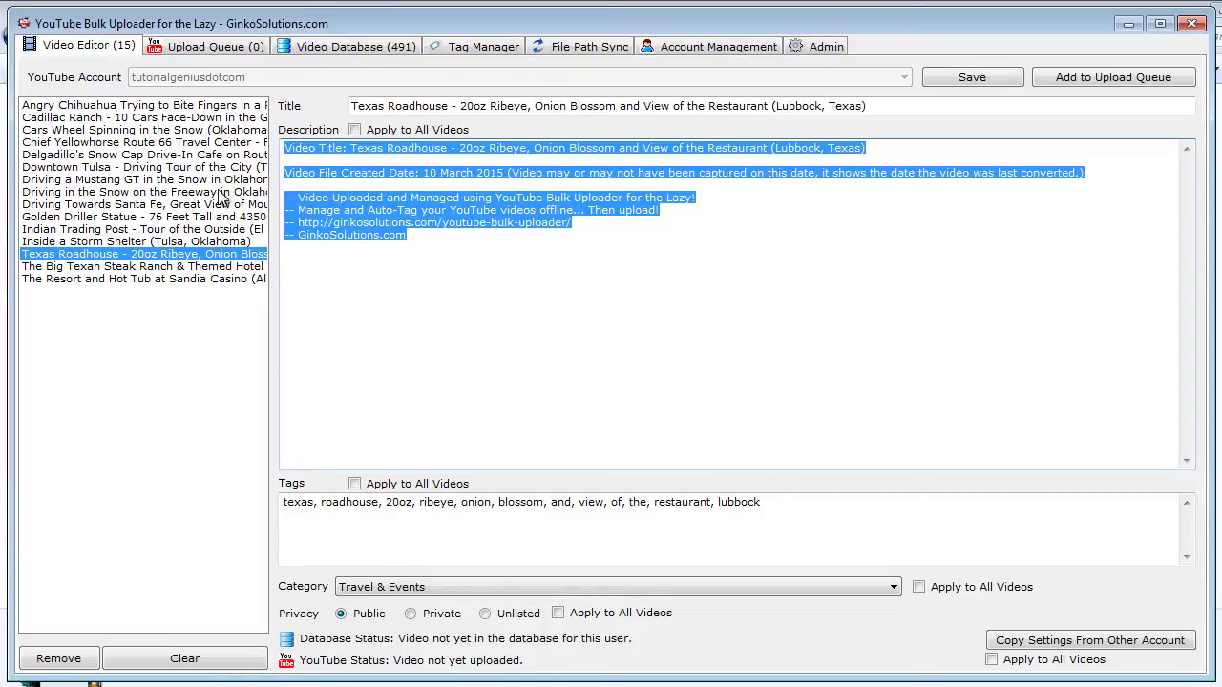
left_click(84, 155)
left_click(88, 204)
left_click(145, 253)
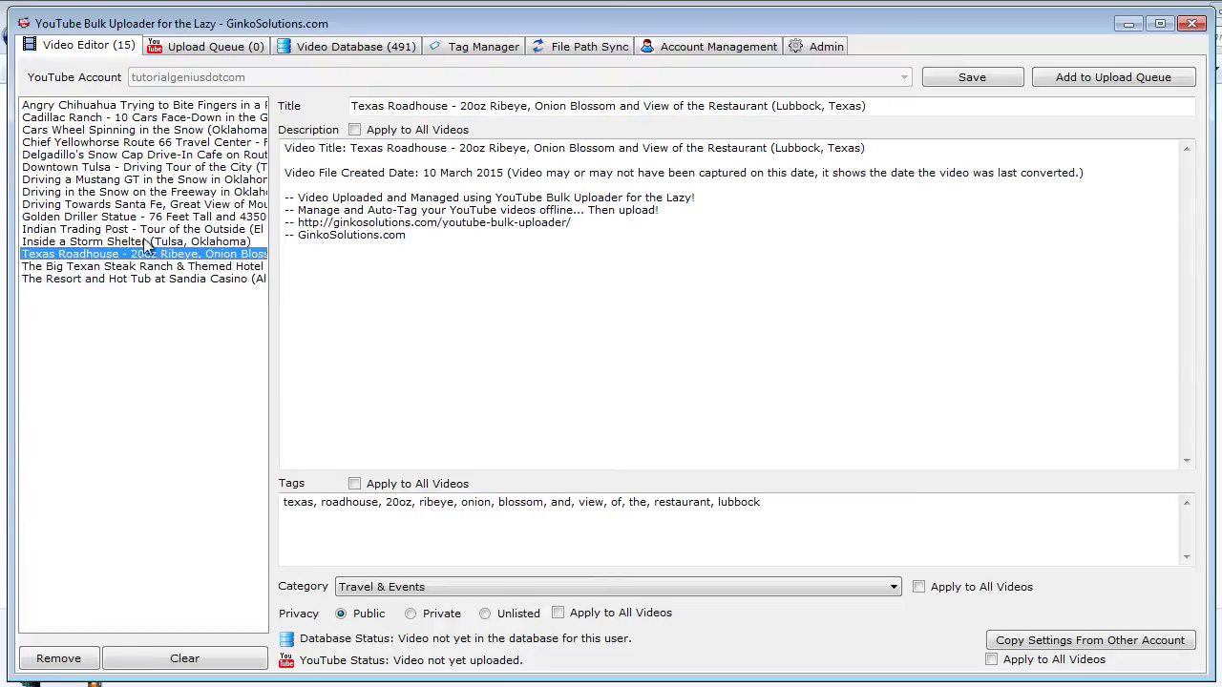
left_click(125, 107)
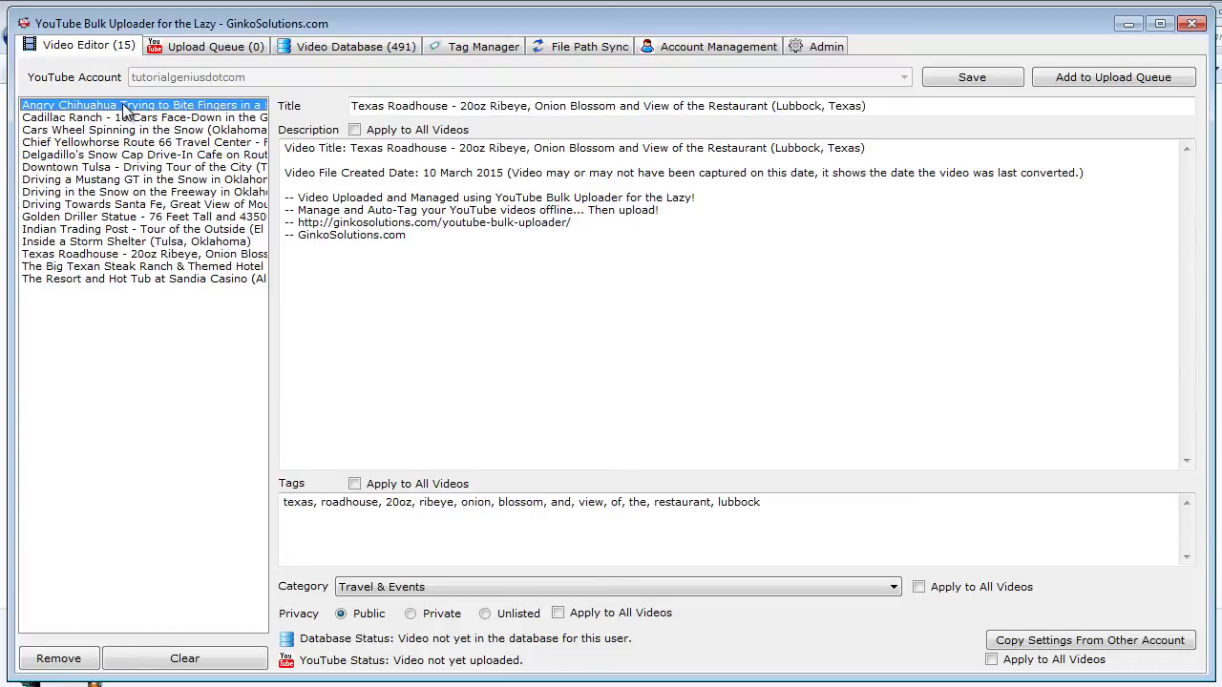
left_click(143, 167)
left_click(150, 230)
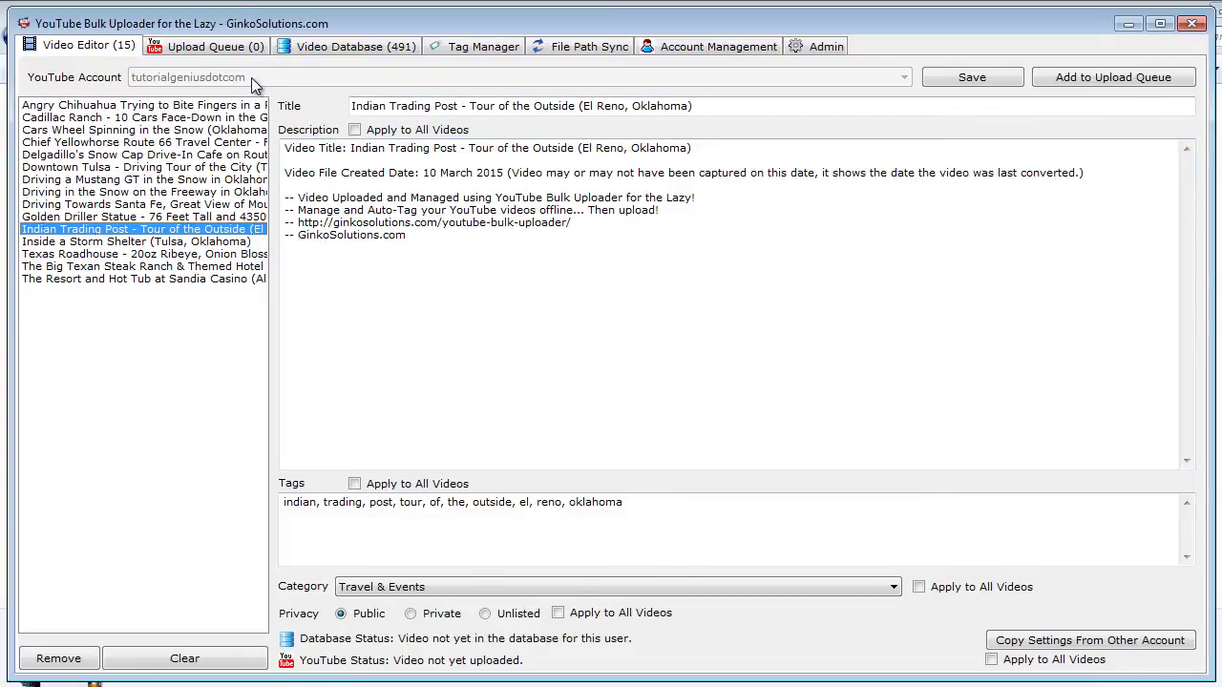
left_click(178, 206)
left_click(182, 181)
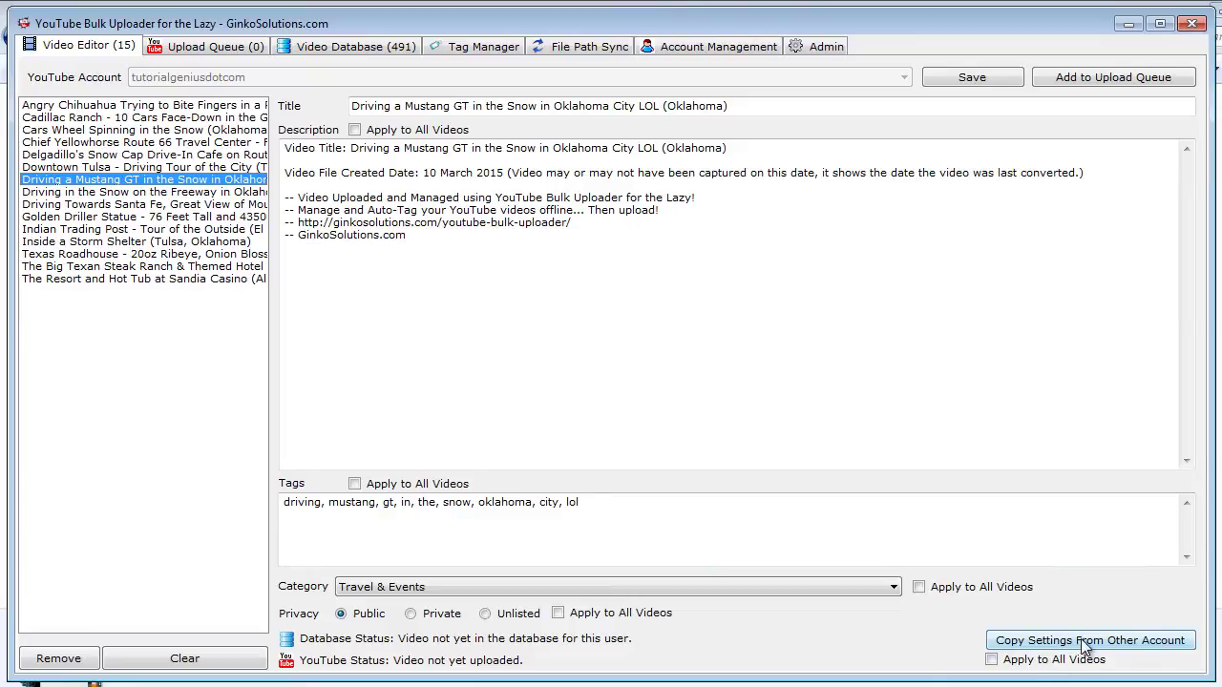
Try the apply-to-all option for copying settings from another account and switch it off again.
left_click(993, 659)
left_click(992, 659)
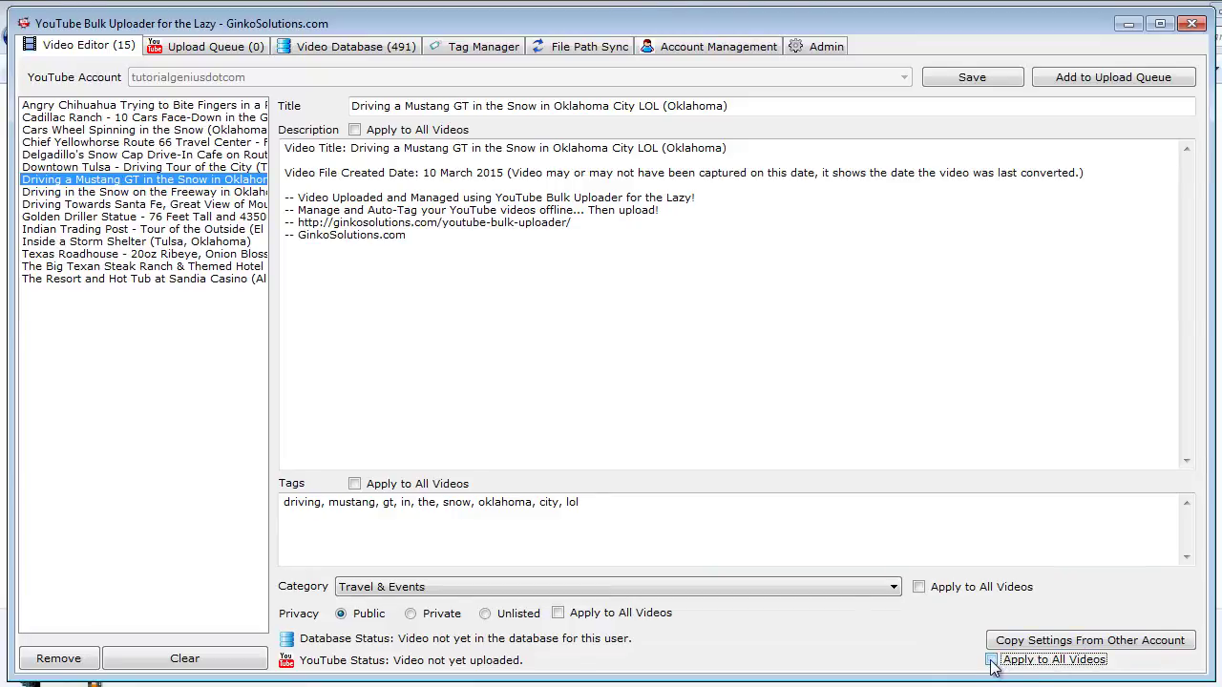
left_click(562, 289)
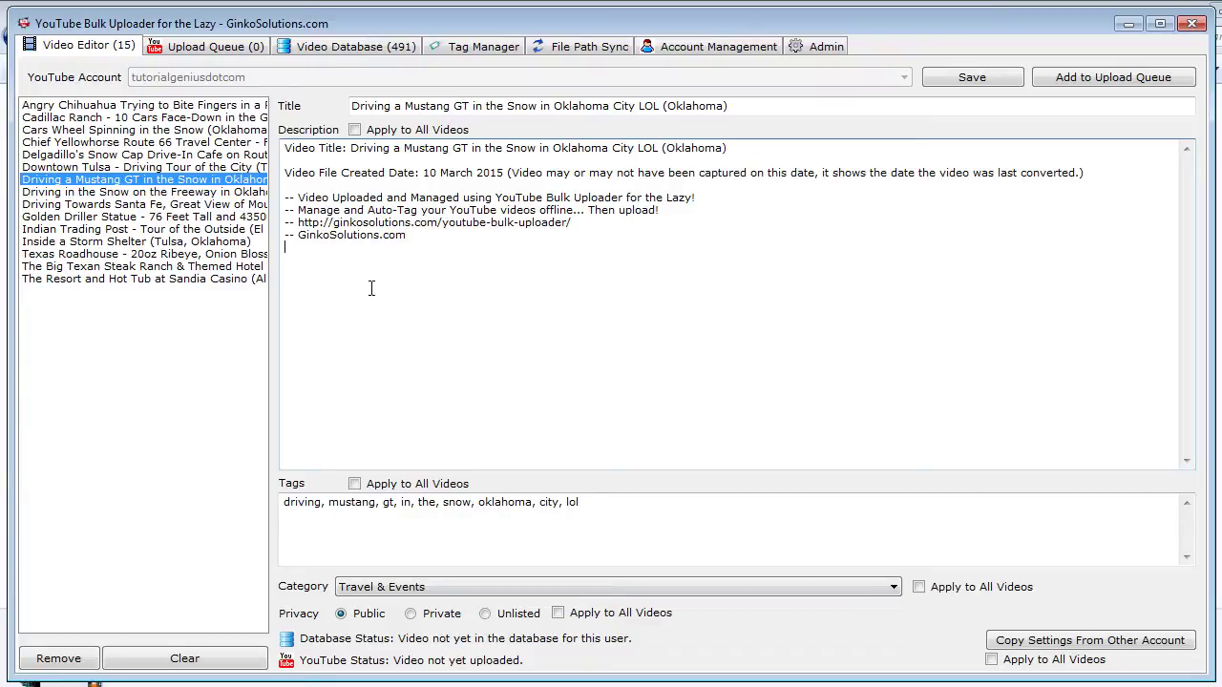
Compare the titles and generated tags of several listed videos, finishing on the Downtown Tulsa video.
left_click(202, 230)
left_click(194, 168)
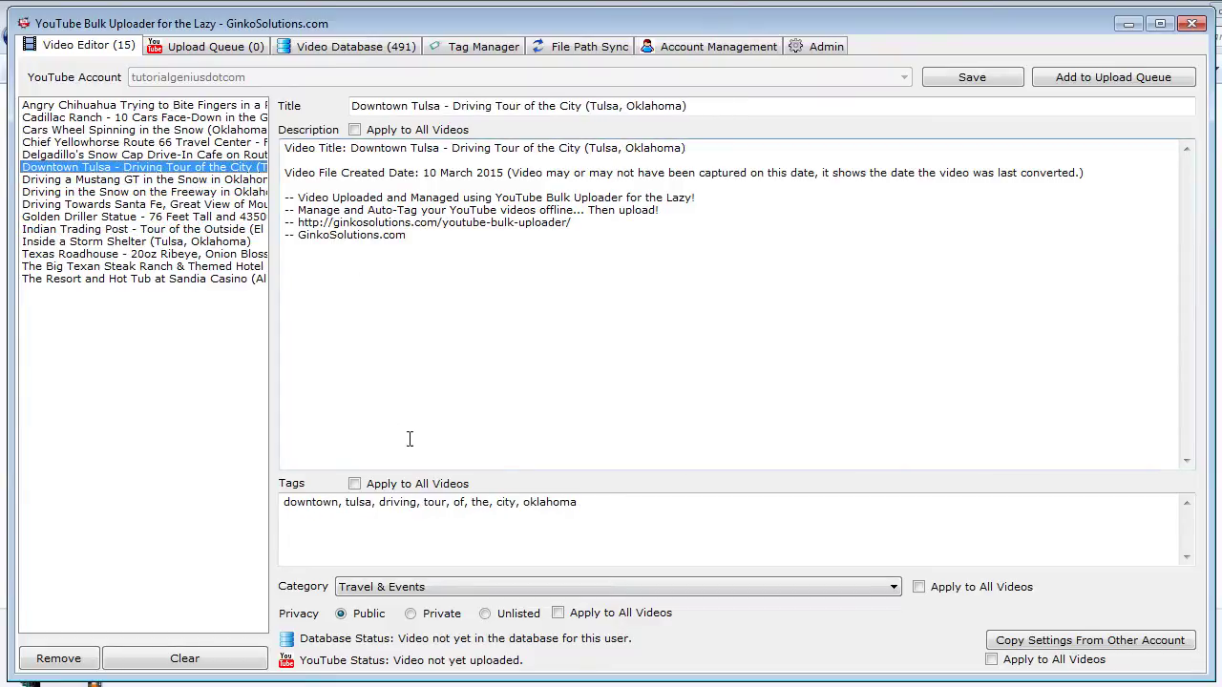
left_click(208, 106)
left_click(210, 118)
left_click(211, 141)
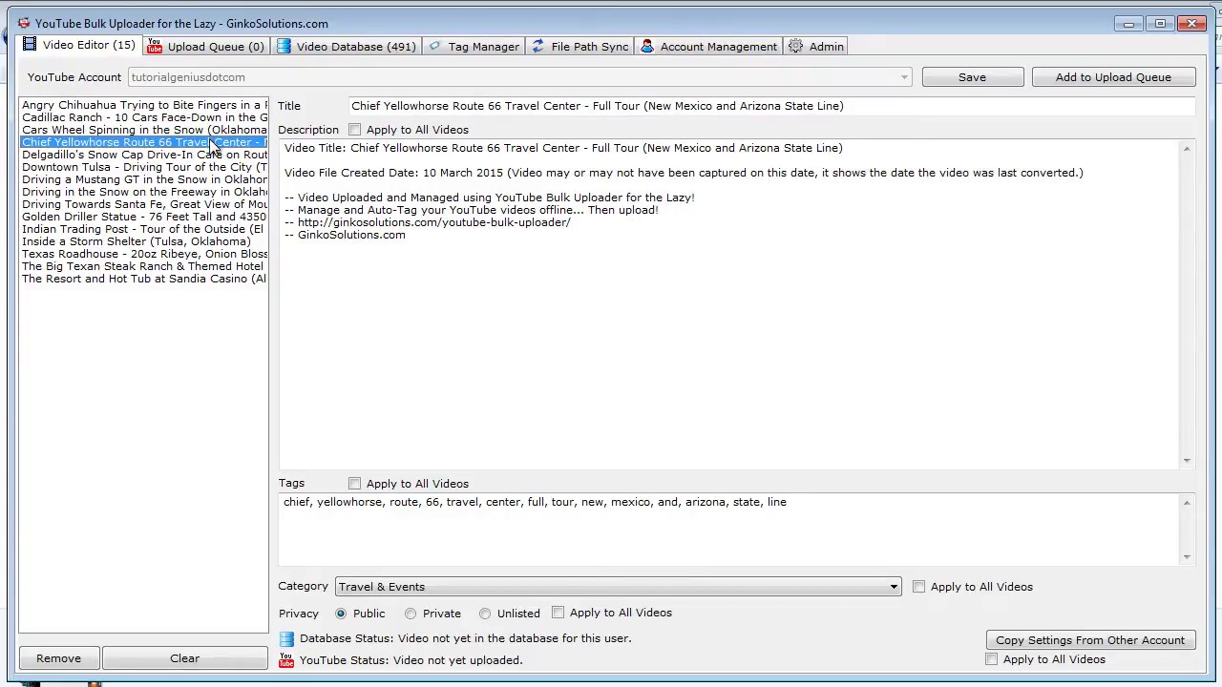
left_click(212, 168)
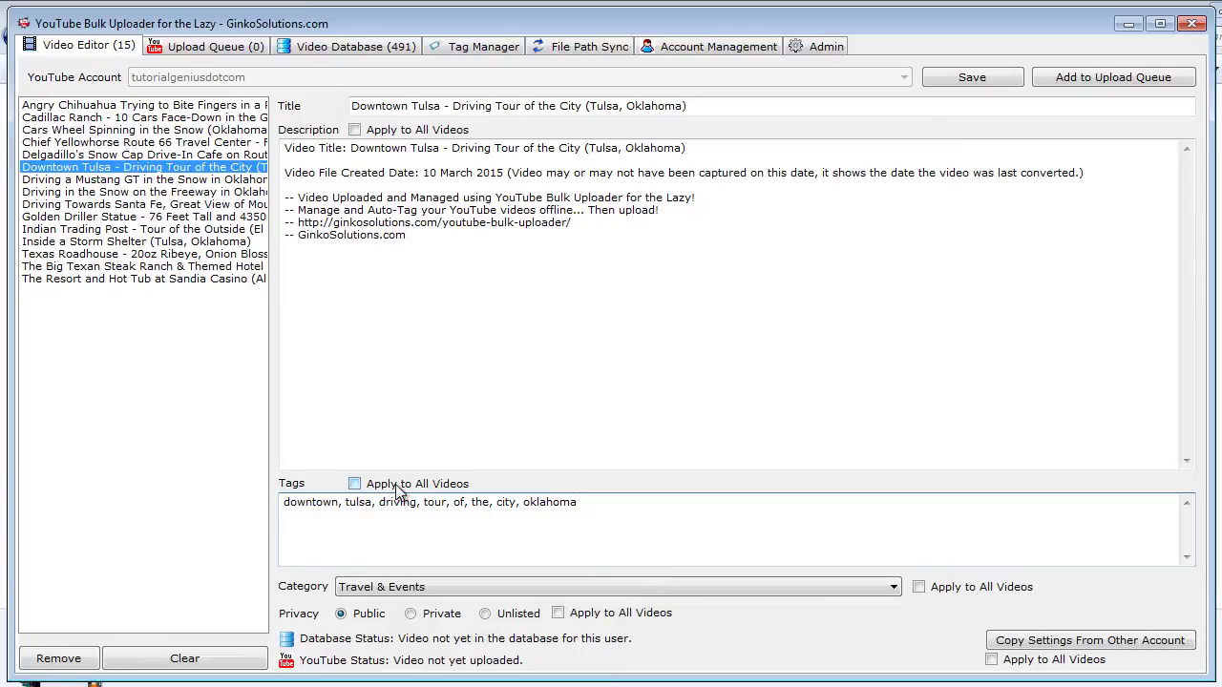
left_click(414, 107)
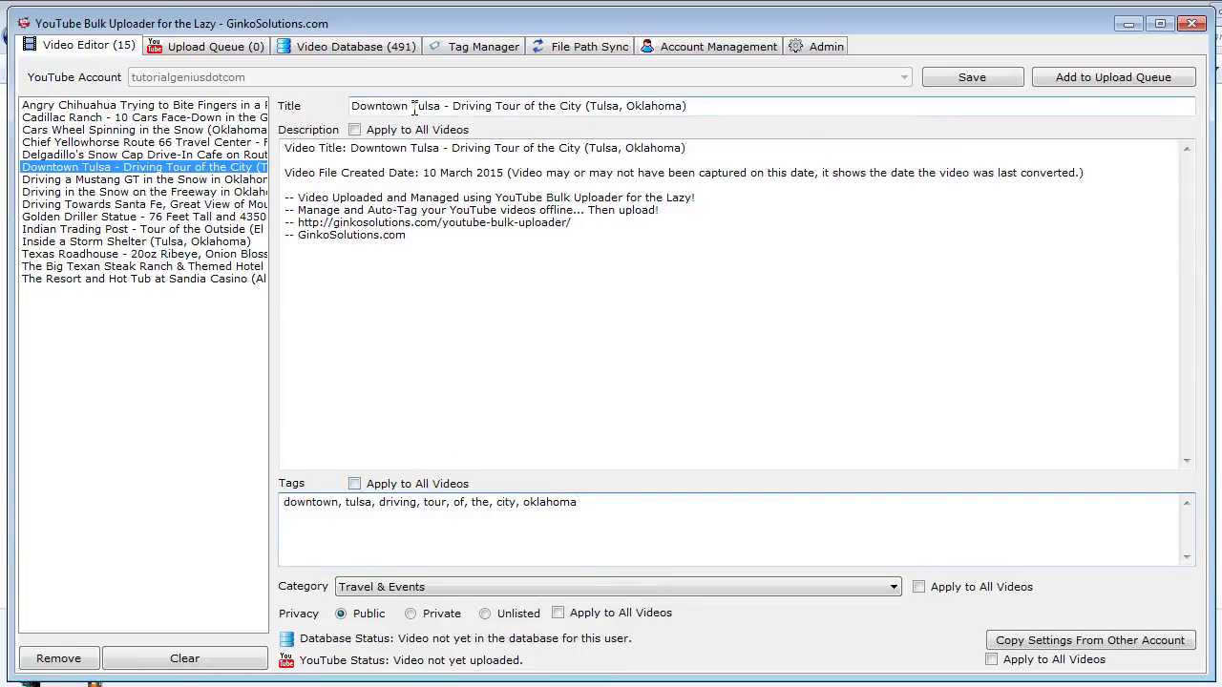
key("Tab")
key("Tab")
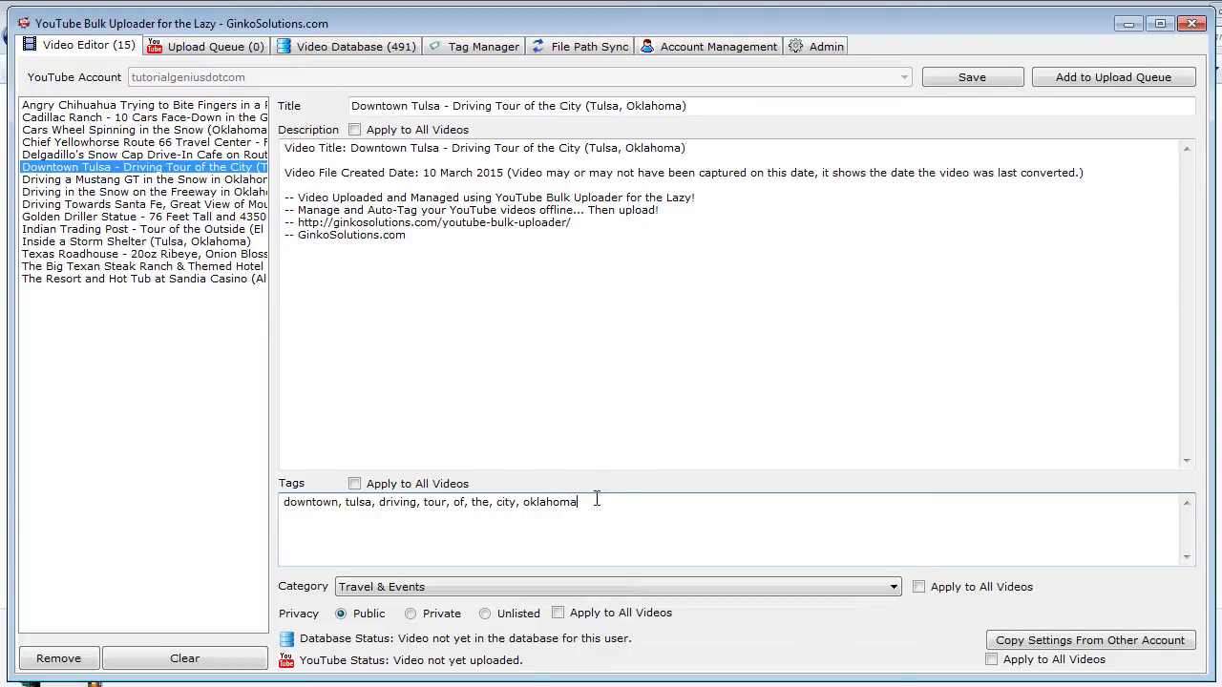
In the Tag Manager, enter "border collie" as the name of a new predefined tag.
left_click(468, 50)
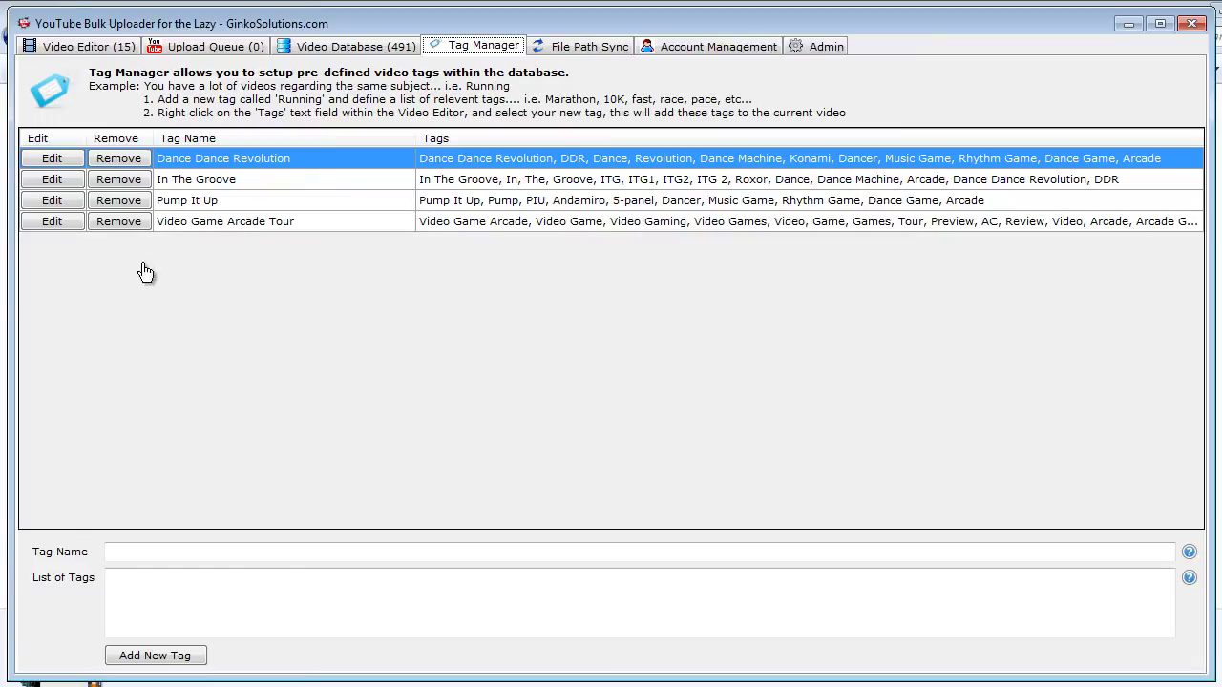
left_click(161, 550)
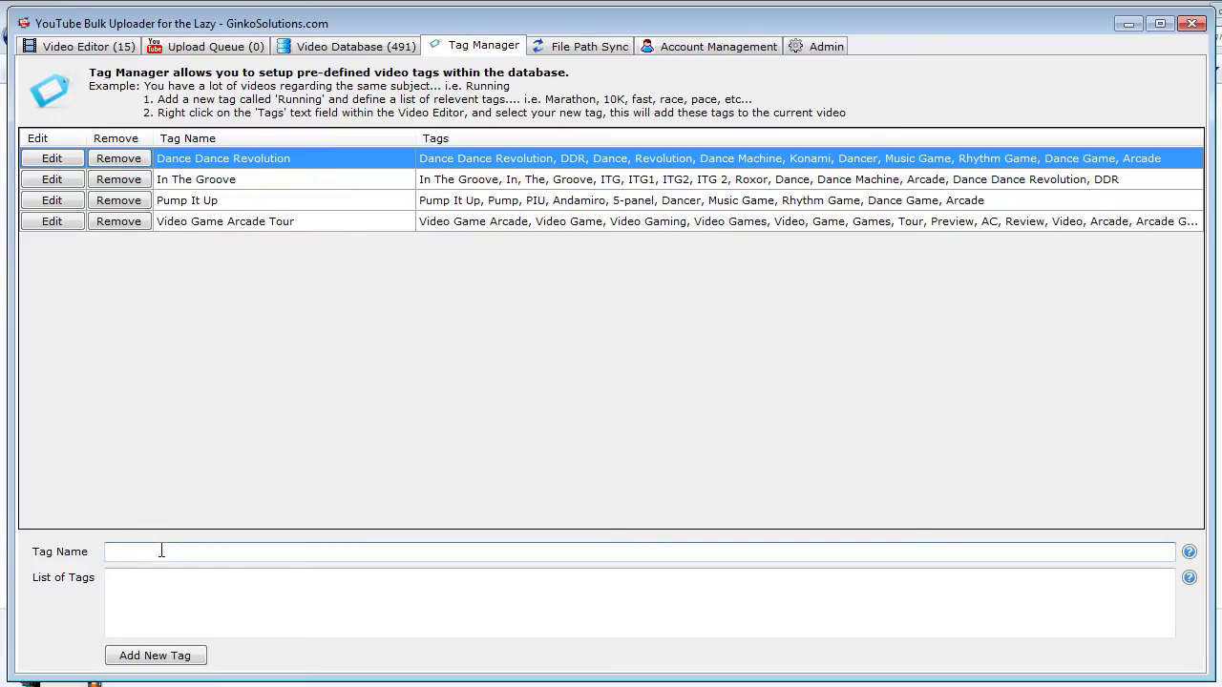
type("Dogs")
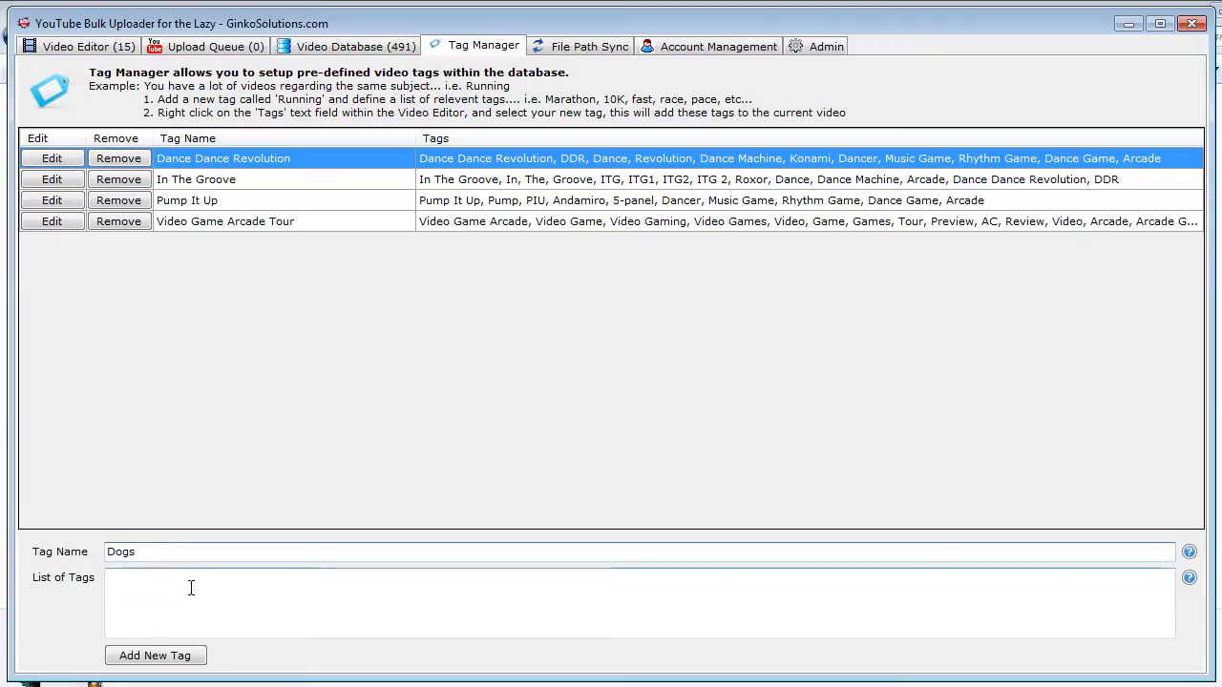
left_click(204, 584)
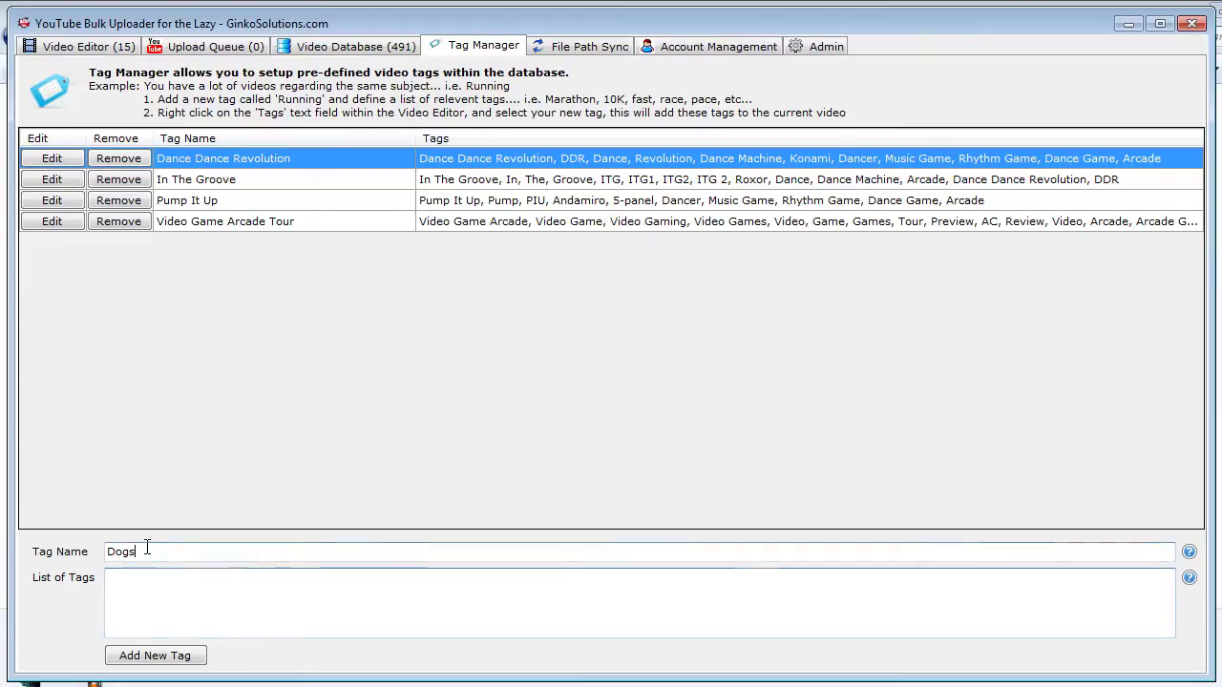
left_click_drag(165, 549, 102, 554)
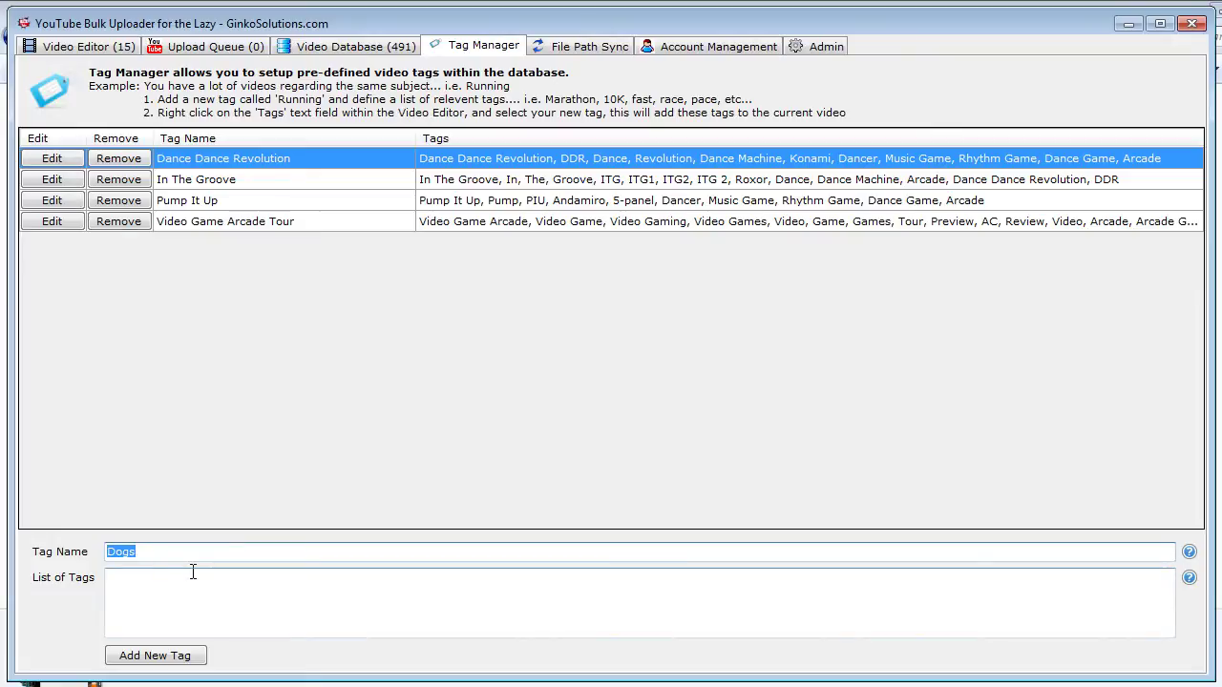
type("border collie")
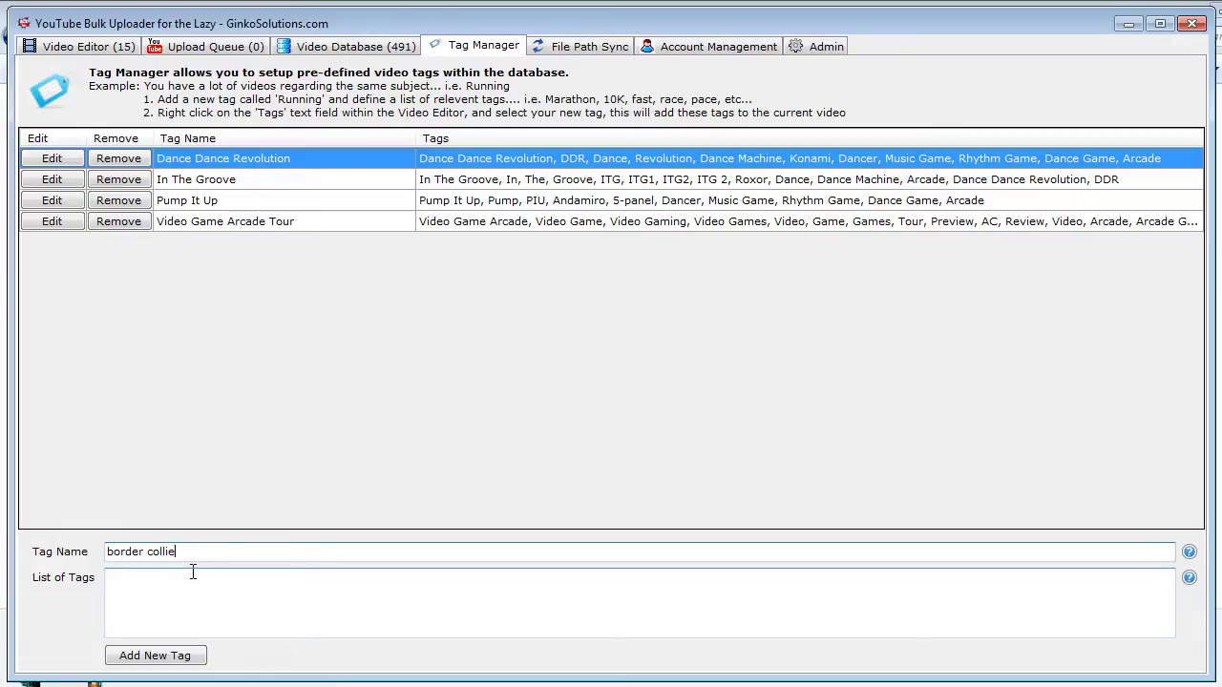
List the tags "border collie, border, collie, dog, doggie, clever, smart, tricks" for the new tag and add it.
left_click(181, 592)
type("bord")
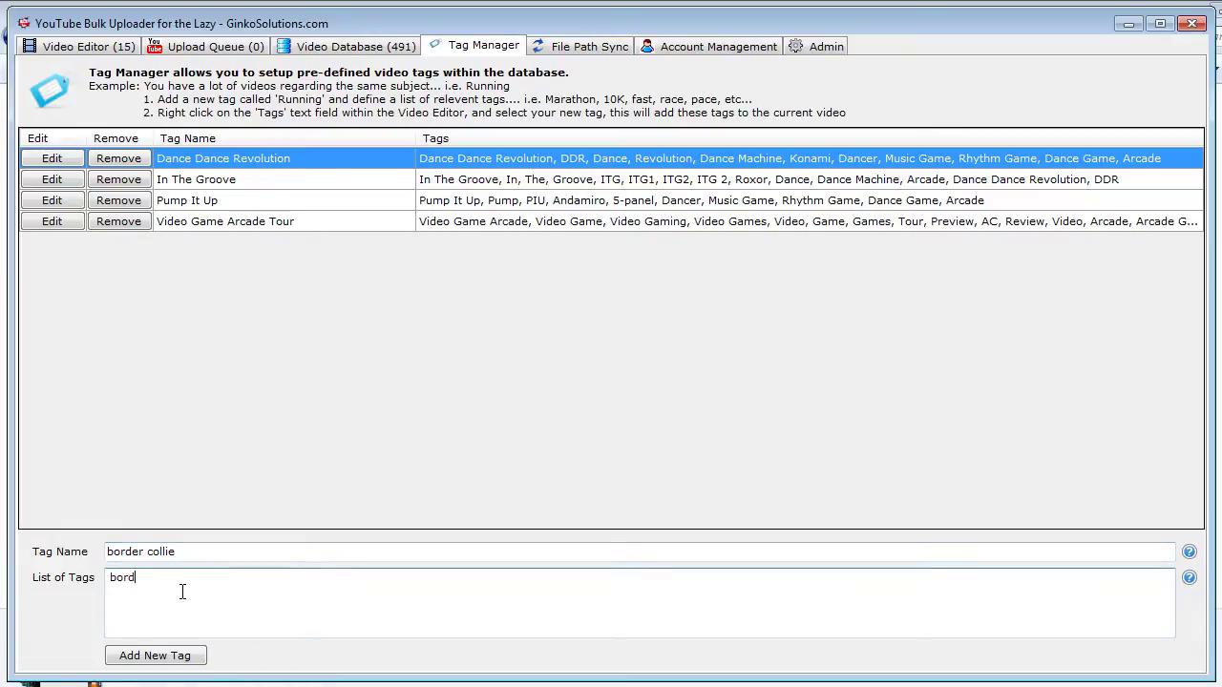
type("er collie, border, collie")
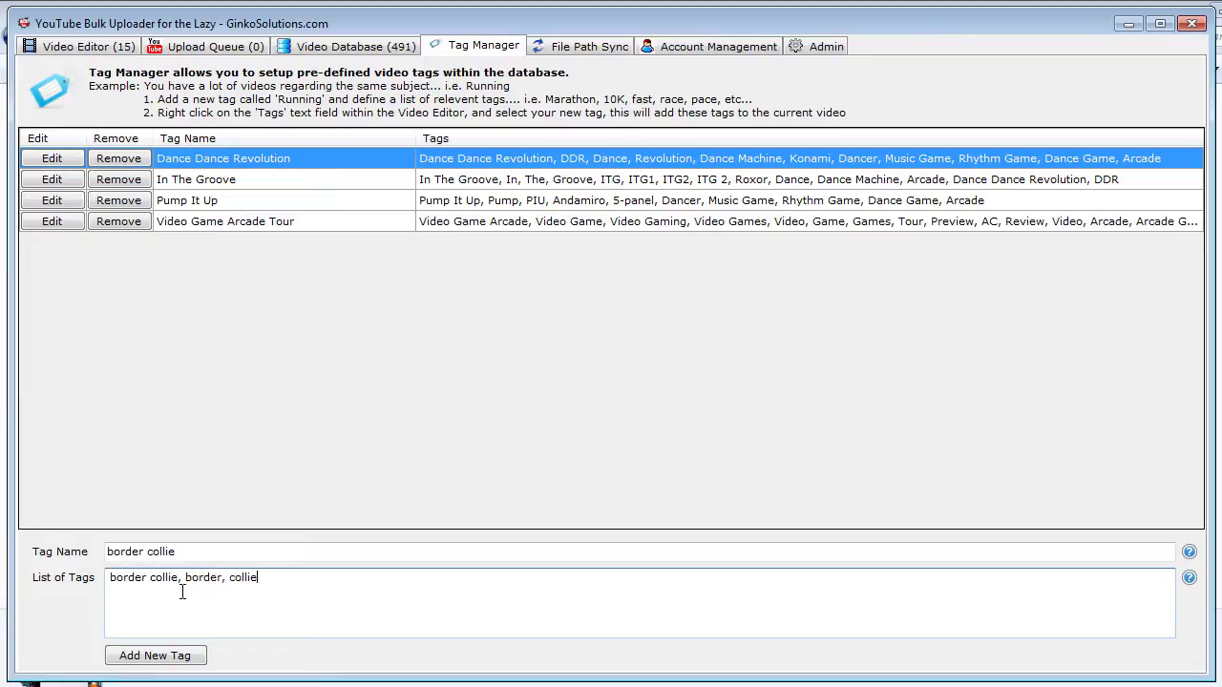
type(", dog, doggie, clever")
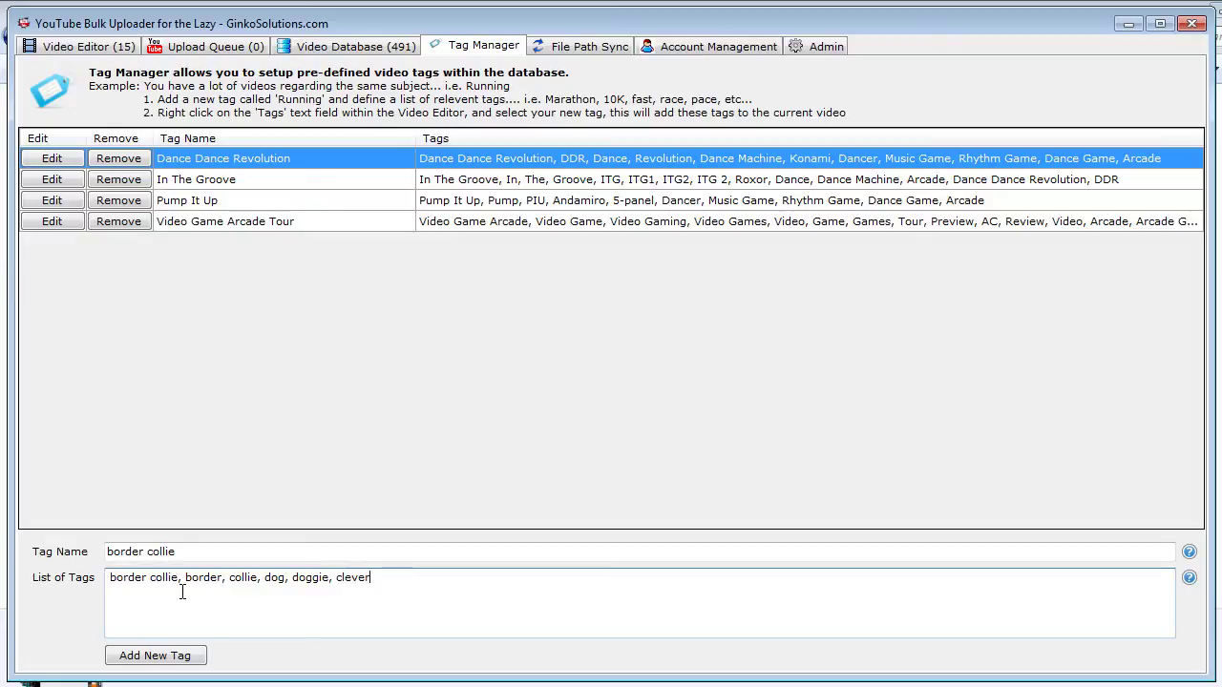
type(", smart,")
type(" dog")
key("BackSpace")
key("BackSpace")
key("BackSpace")
type("tricks")
left_click(155, 657)
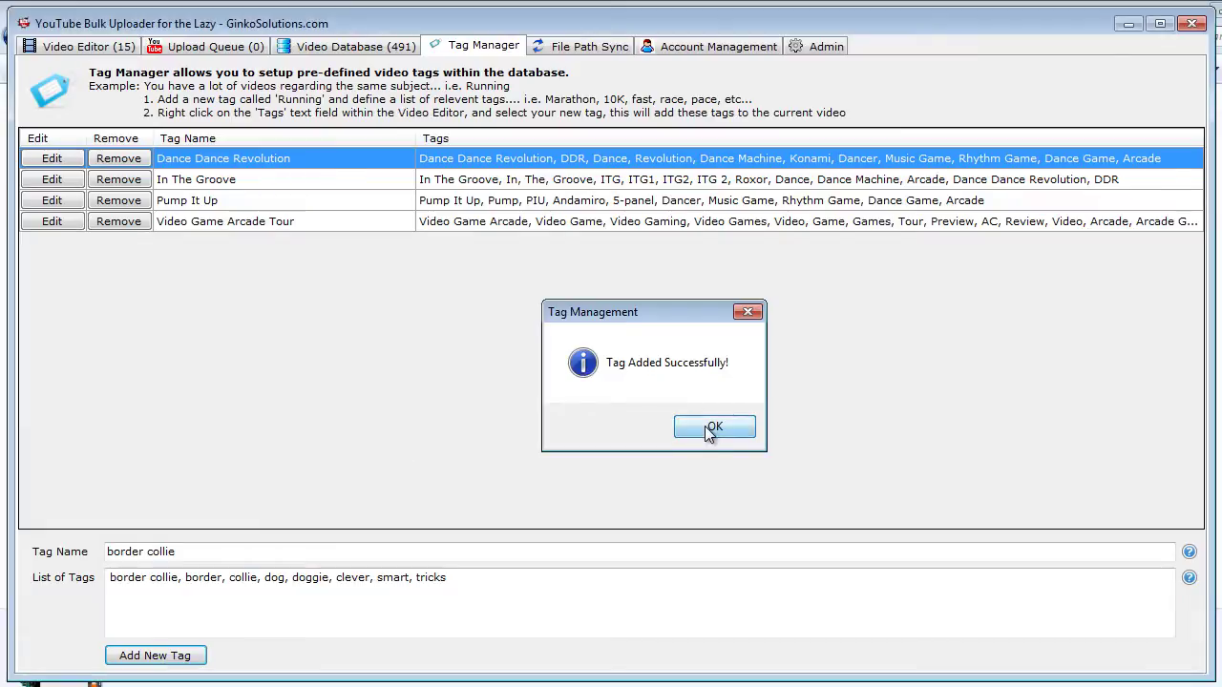
Append the predefined "border collie" tag list to the tags of the Angry Chihuahua video in the Video Editor.
left_click(704, 428)
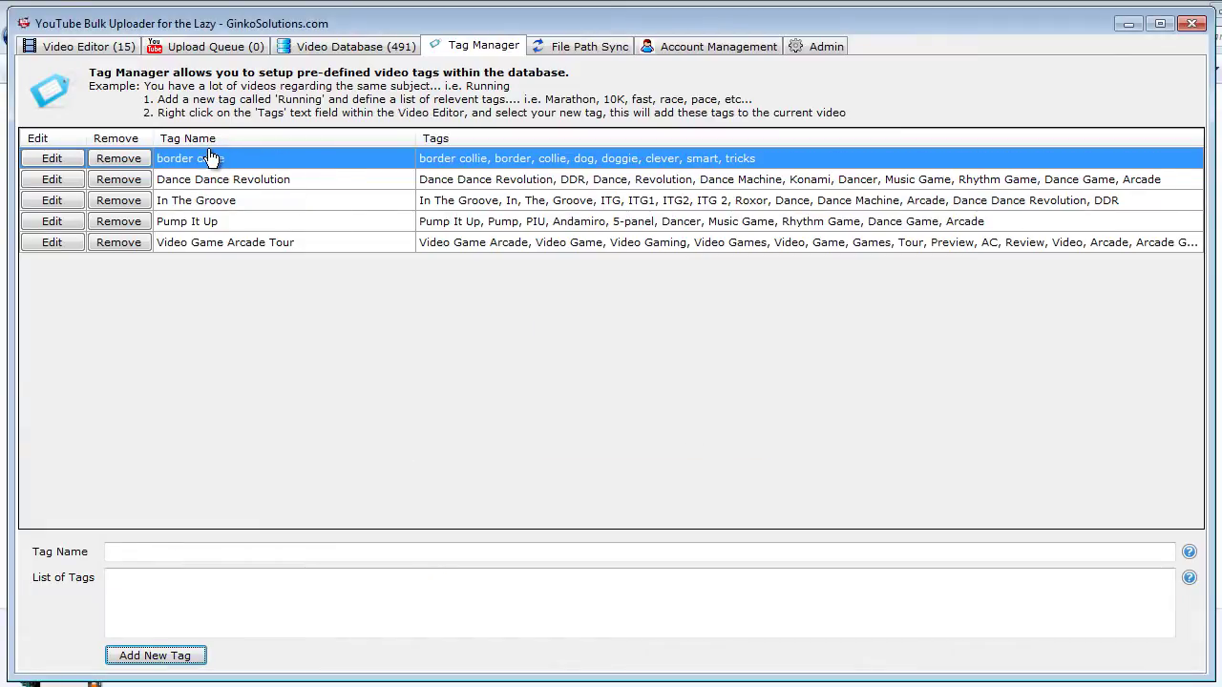
left_click(95, 46)
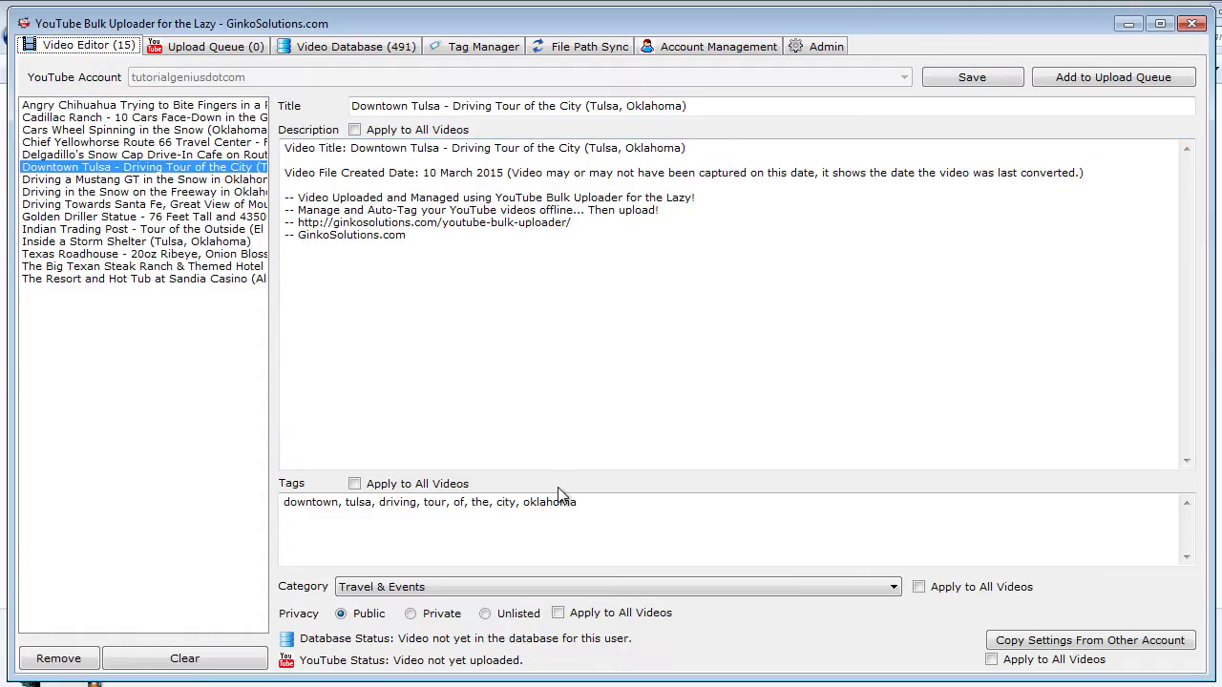
left_click(163, 106)
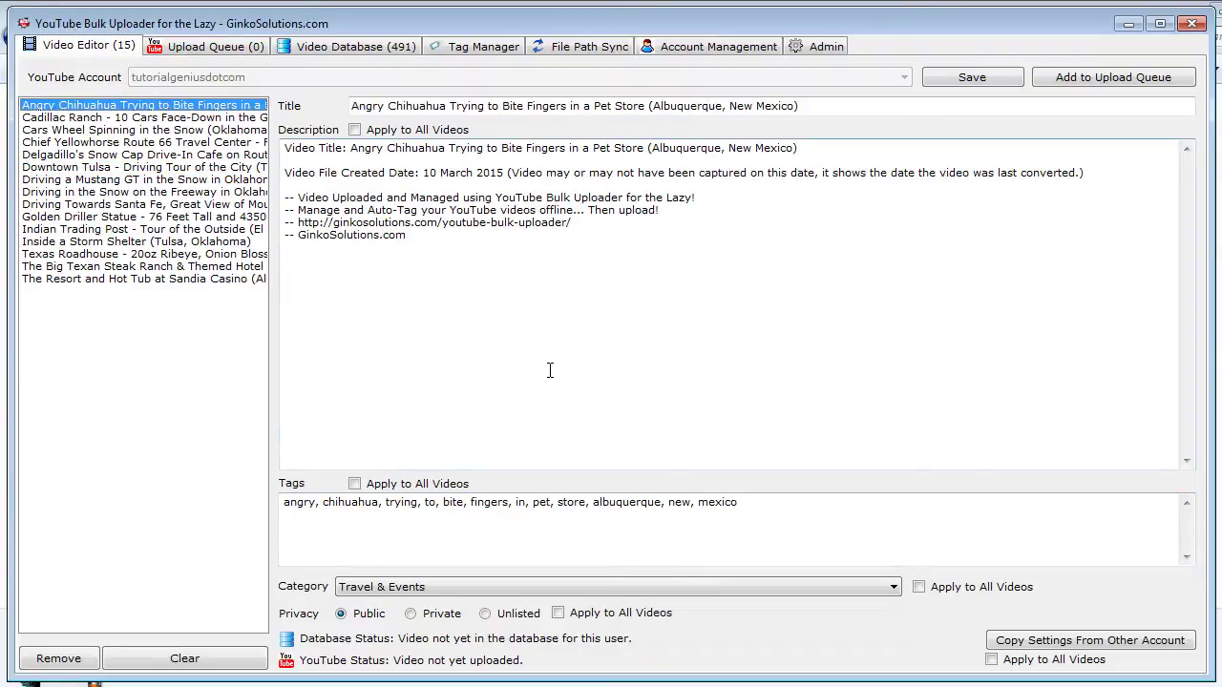
double_click(420, 106)
left_click(684, 537)
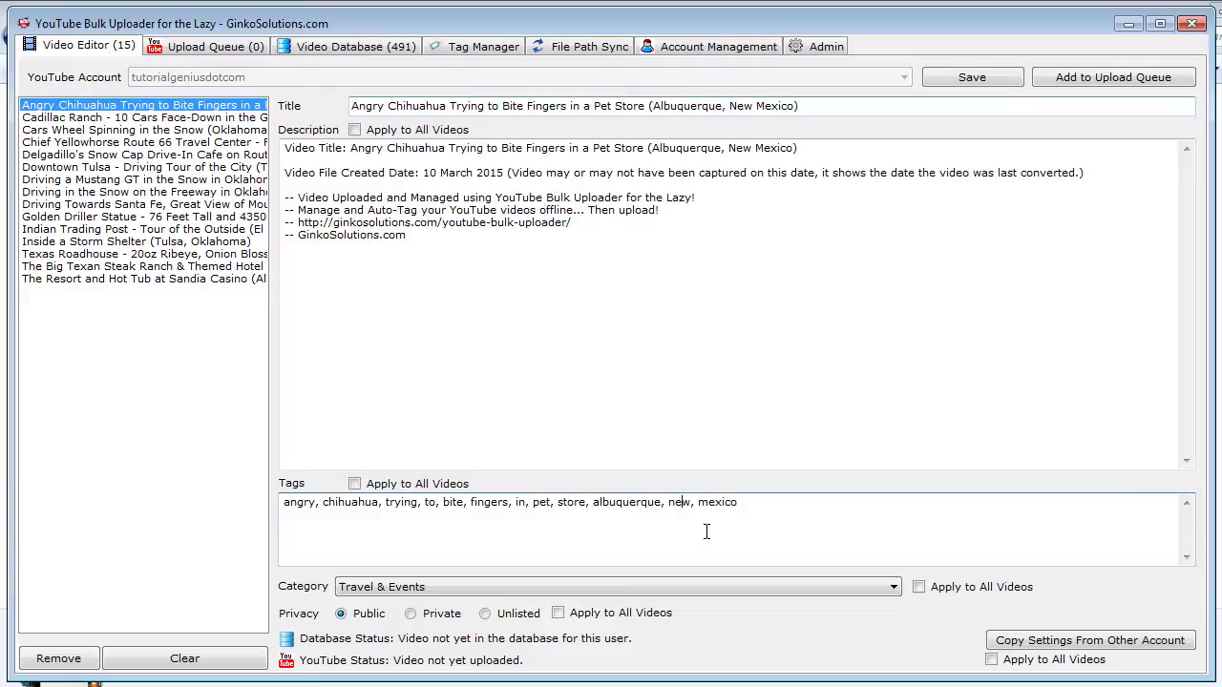
right_click(784, 513)
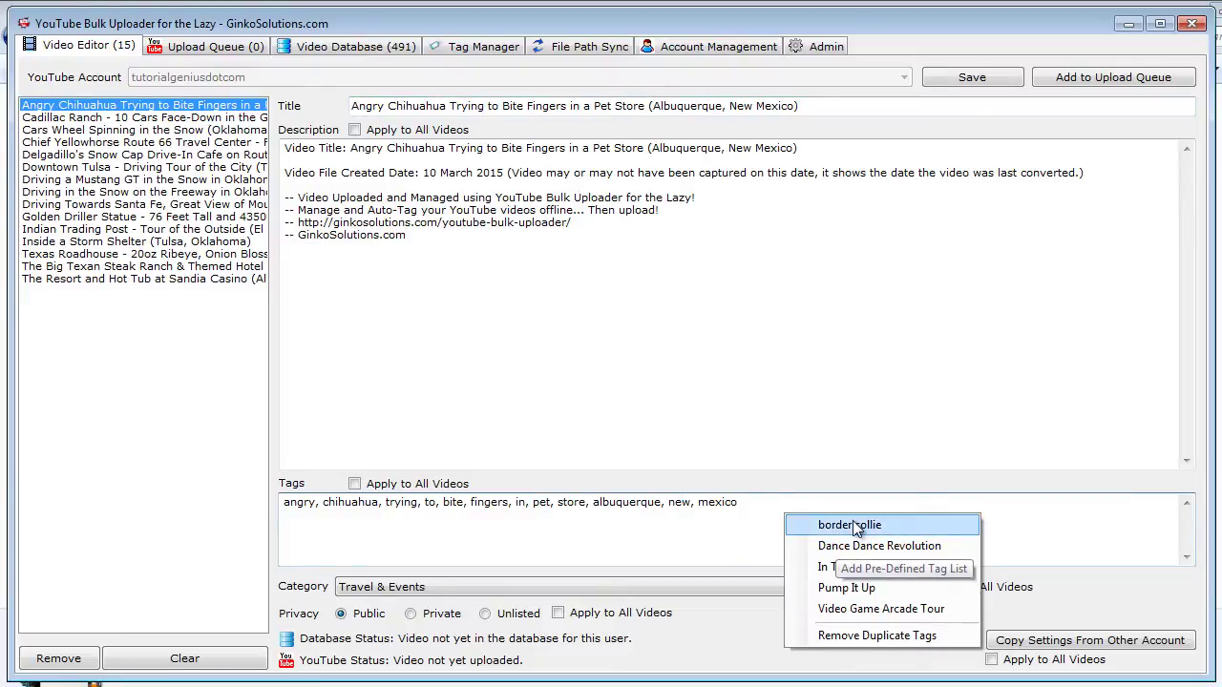
left_click(902, 524)
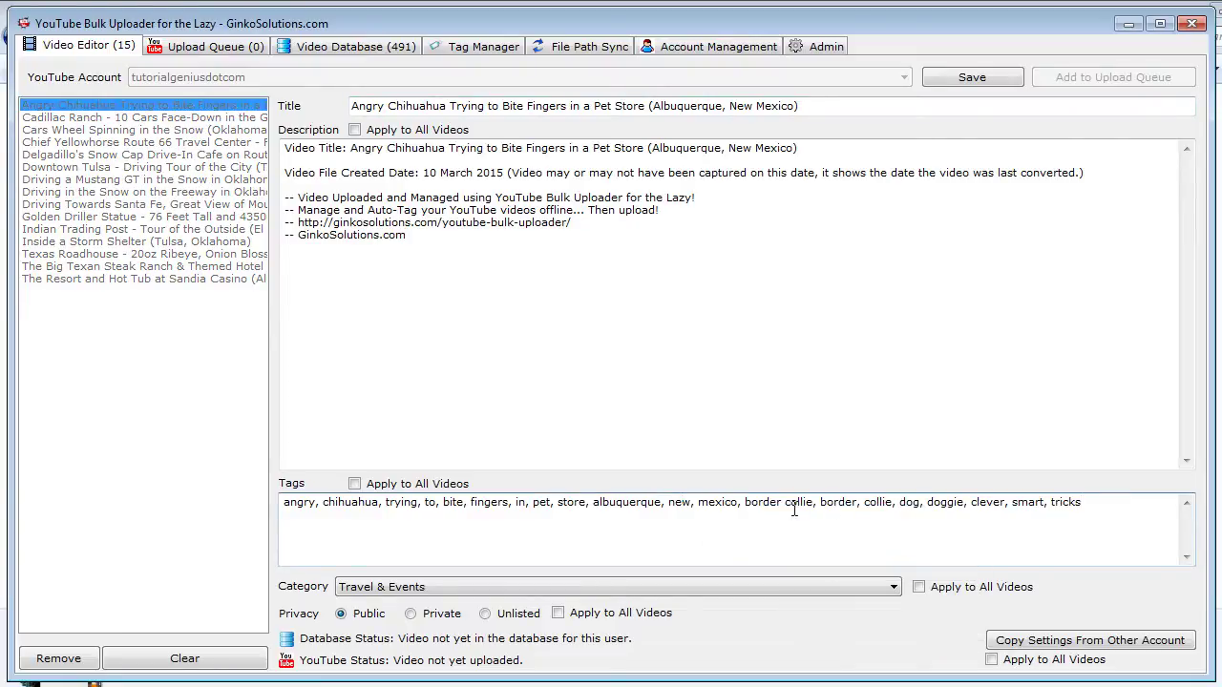
Delete the appended border collie tags from the Angry Chihuahua video, from "border collie" through "tricks", and save it.
left_click_drag(743, 504, 1110, 481)
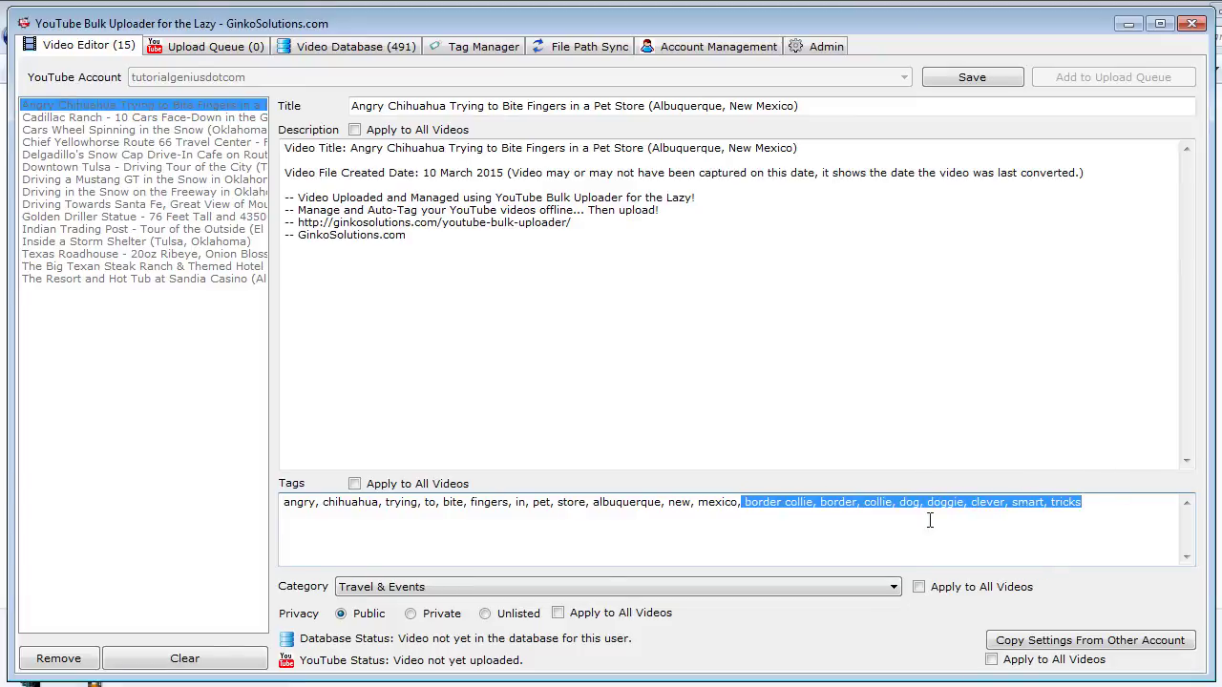
key("Delete")
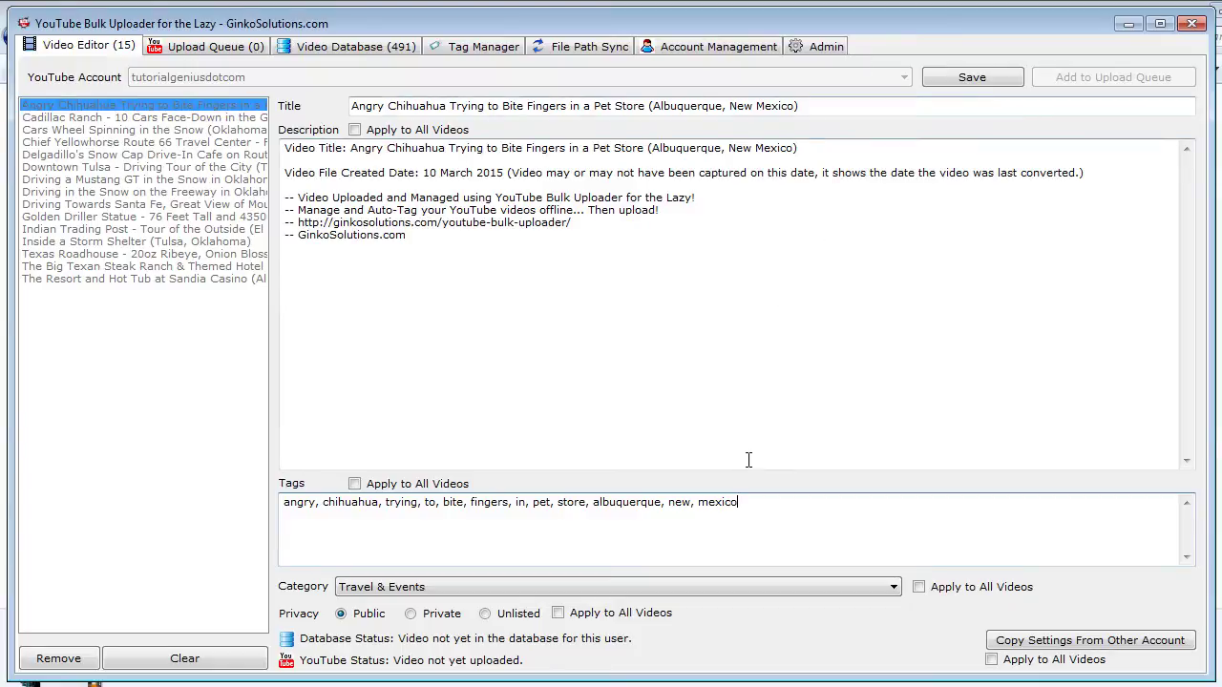
left_click(965, 76)
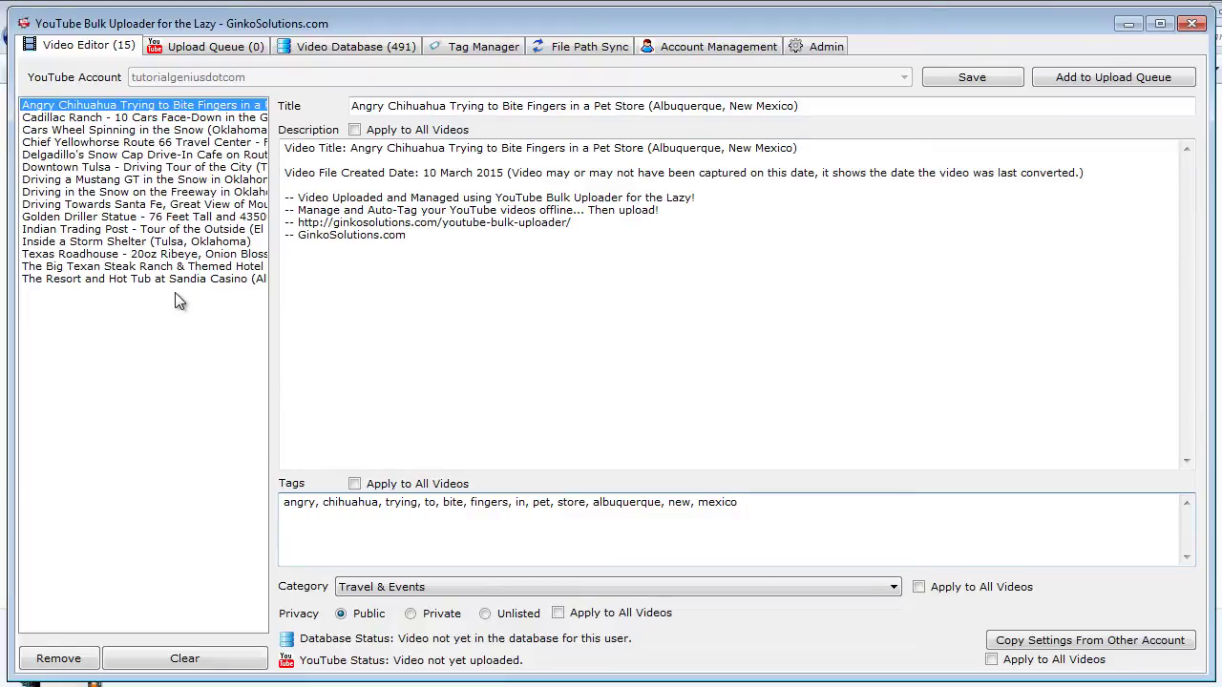
Review the predefined tag lists for Dance Dance Revolution, In The Groove and Pump It Up in the Tag Manager.
left_click(482, 46)
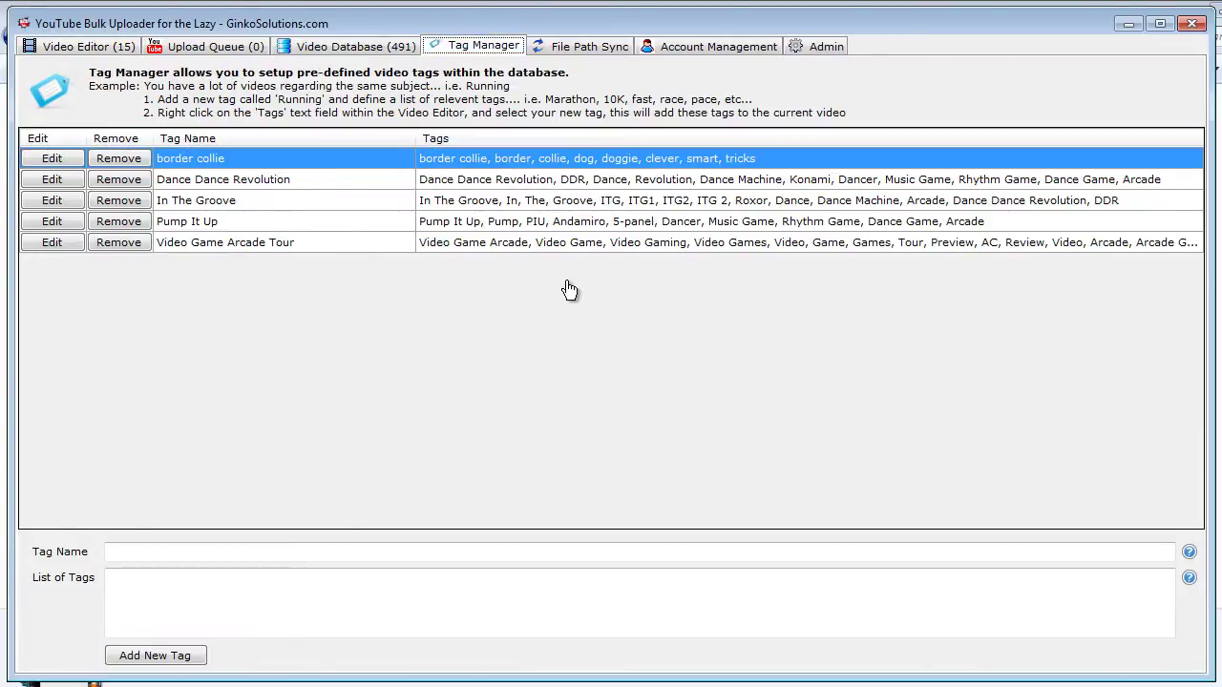
left_click(232, 183)
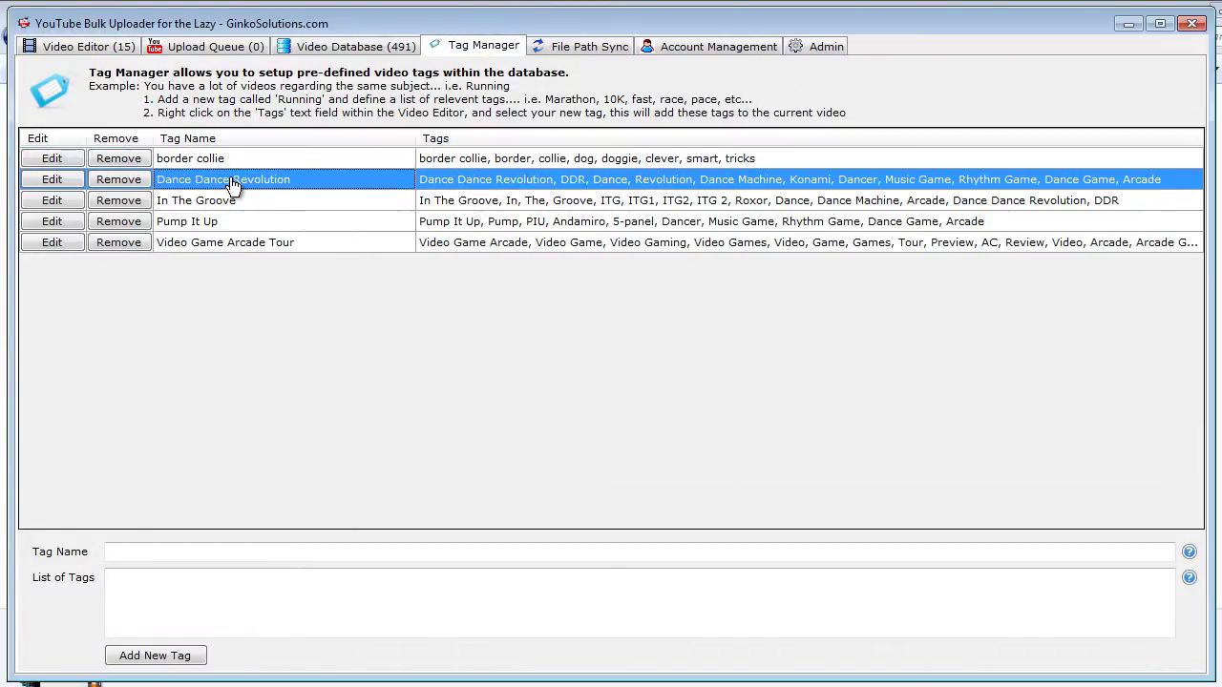
left_click(266, 205)
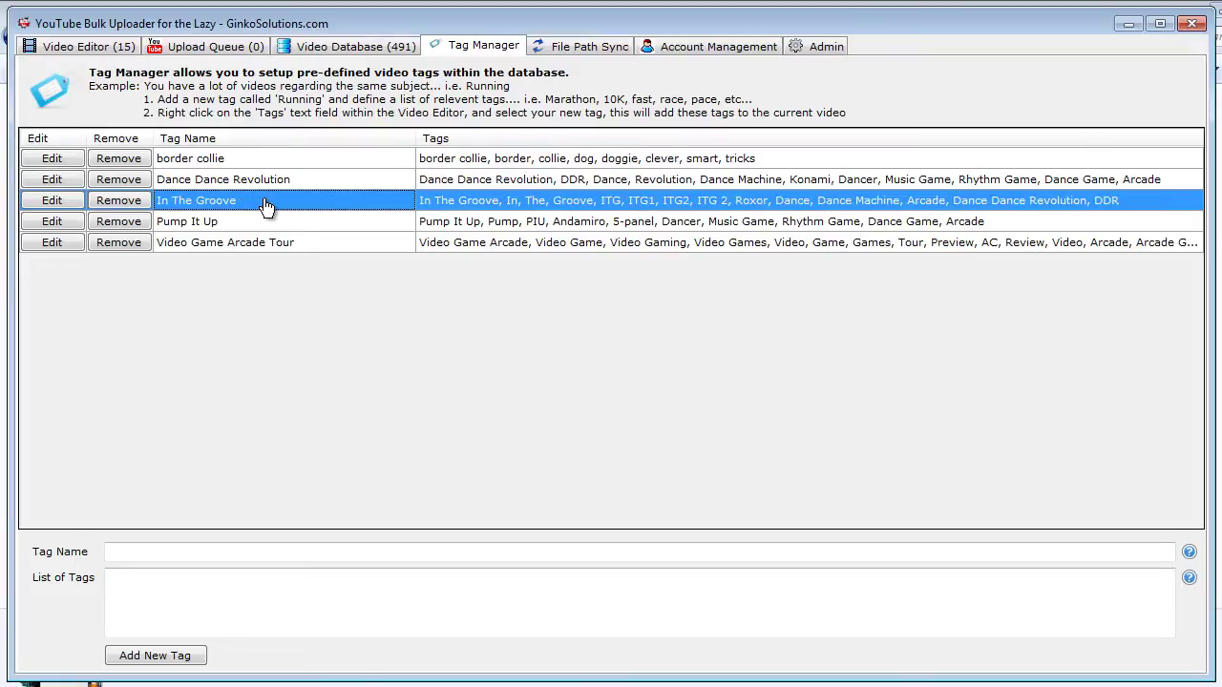
left_click(344, 186)
left_click(334, 208)
left_click(334, 225)
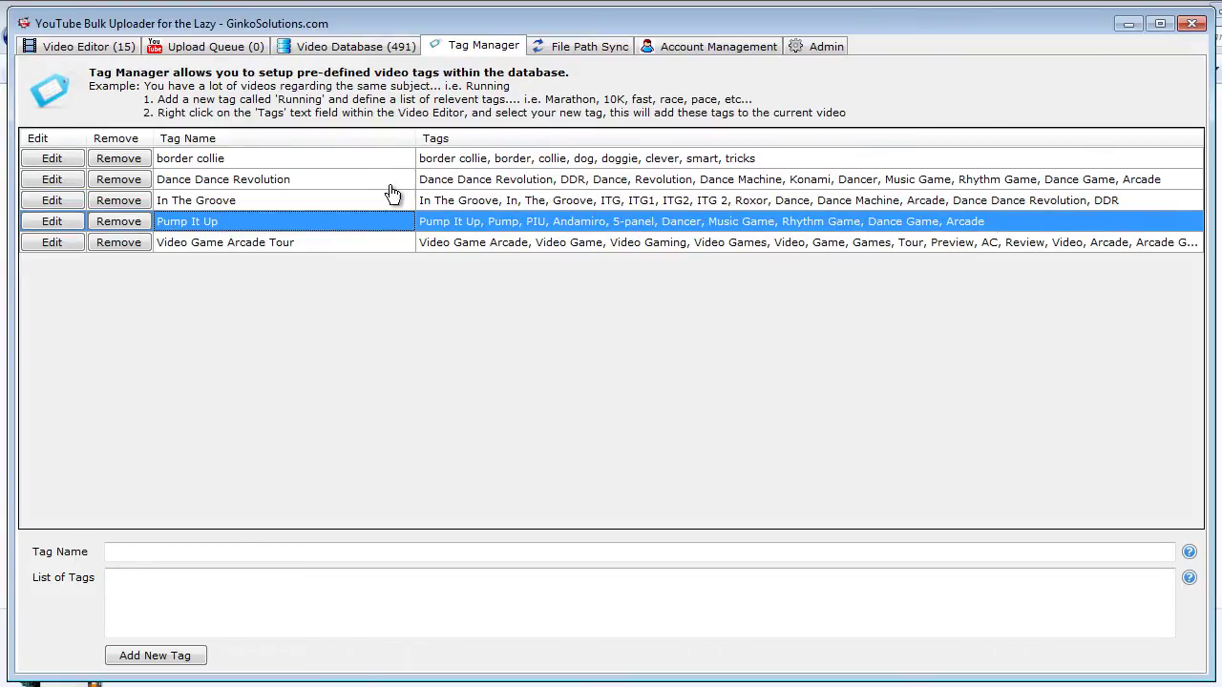
left_click(377, 184)
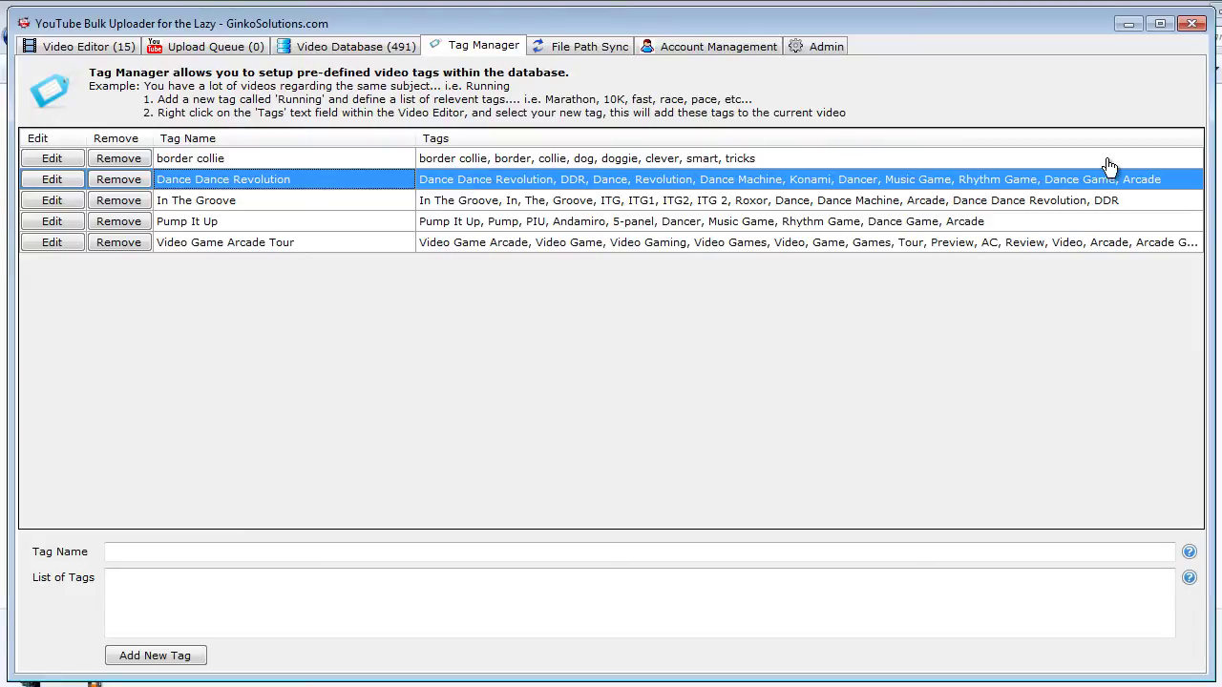
Try appending the predefined Dance Dance Revolution tags to the Angry Chihuahua video and delete them again.
left_click(95, 48)
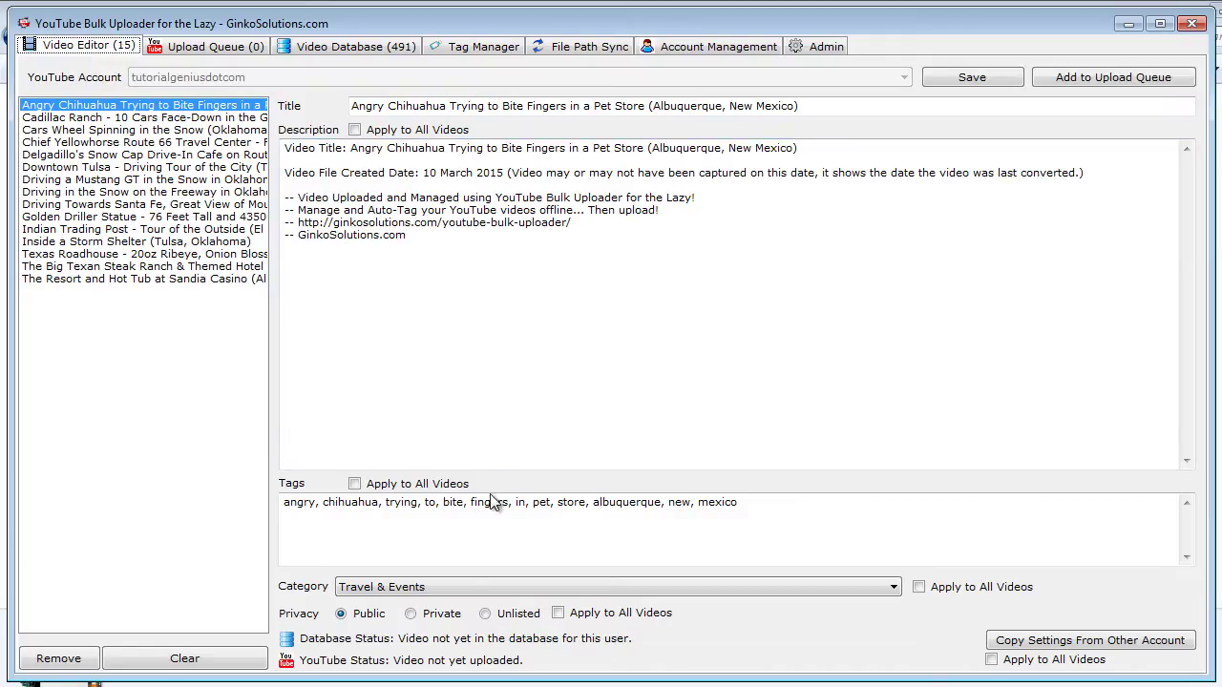
left_click(534, 504)
right_click(789, 511)
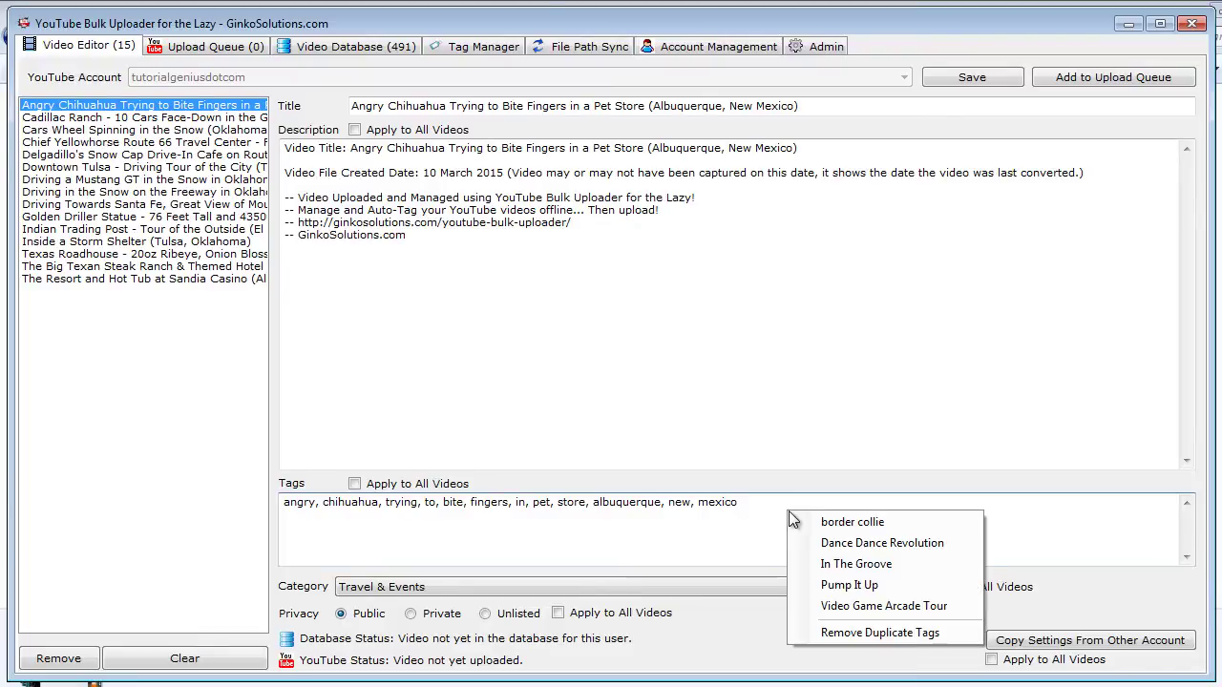
left_click(840, 539)
left_click_drag(740, 504, 809, 528)
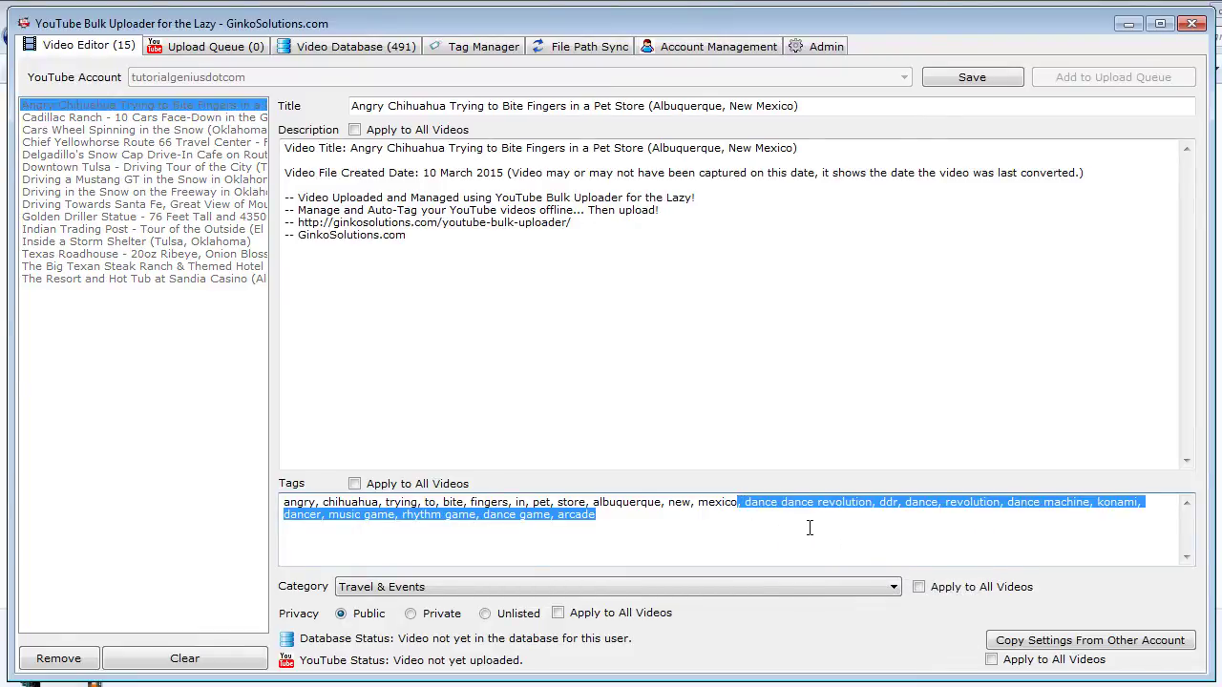
key("Delete")
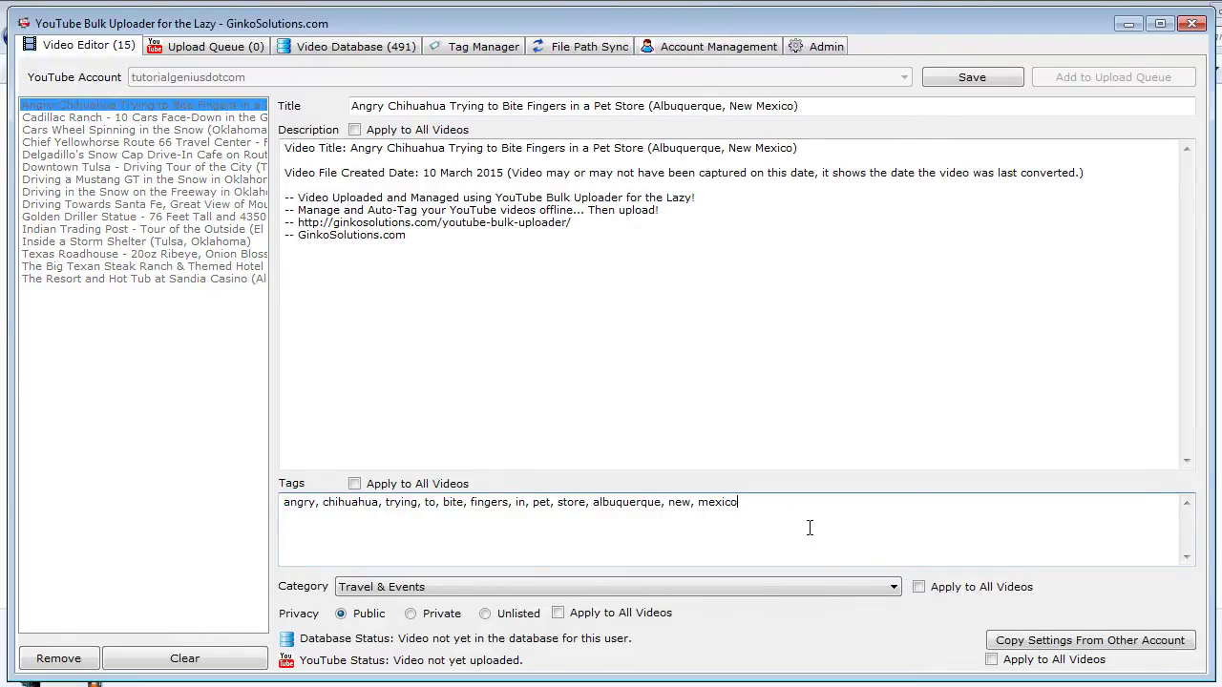
Try the apply-to-all option for the Angry Chihuahua video's tags, switch it off again and save the video.
left_click(413, 484)
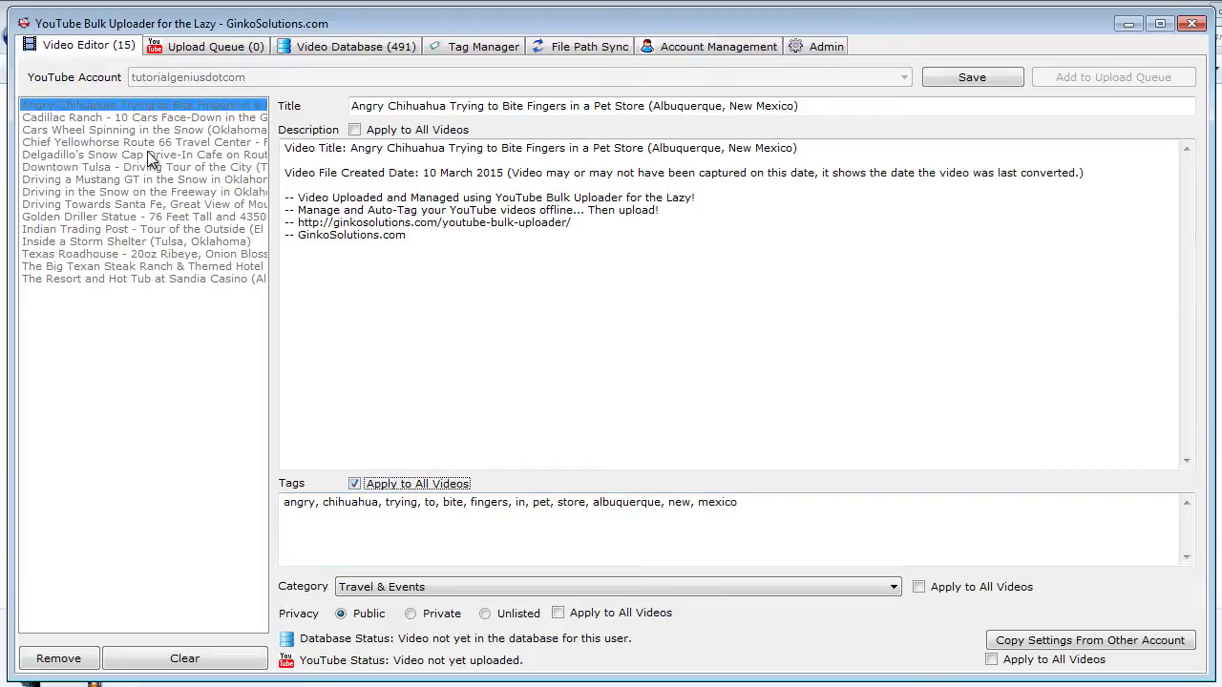
left_click(445, 487)
left_click(534, 503)
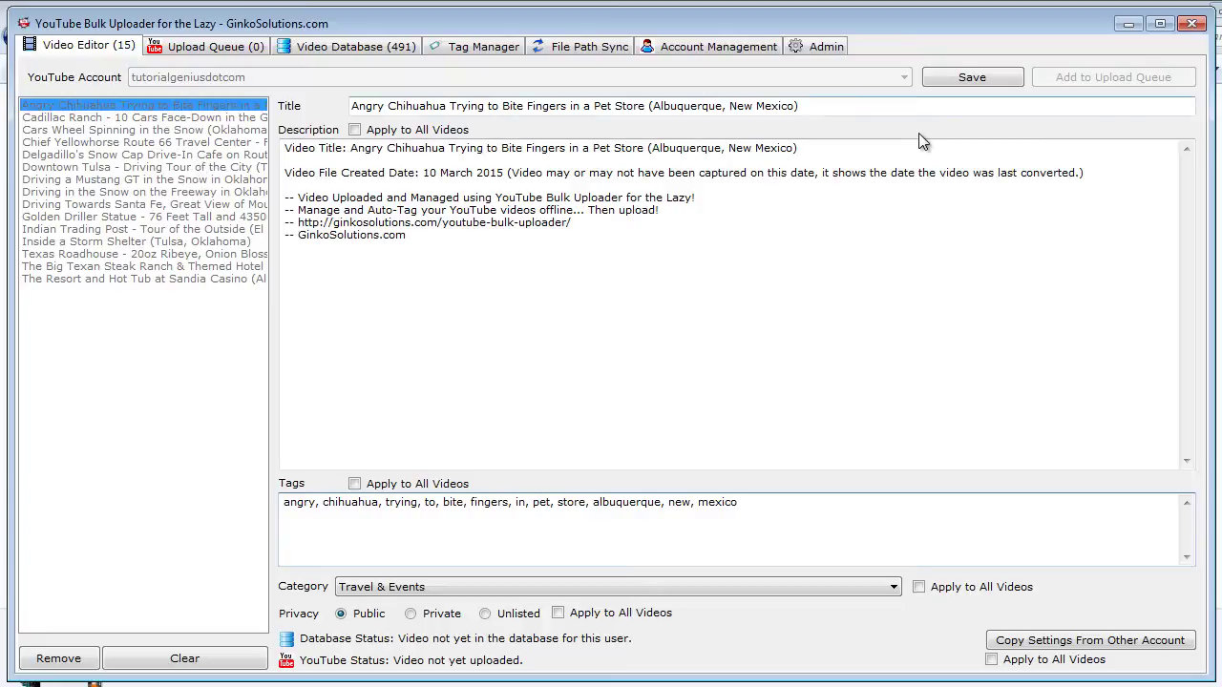
left_click(970, 76)
left_click(692, 213)
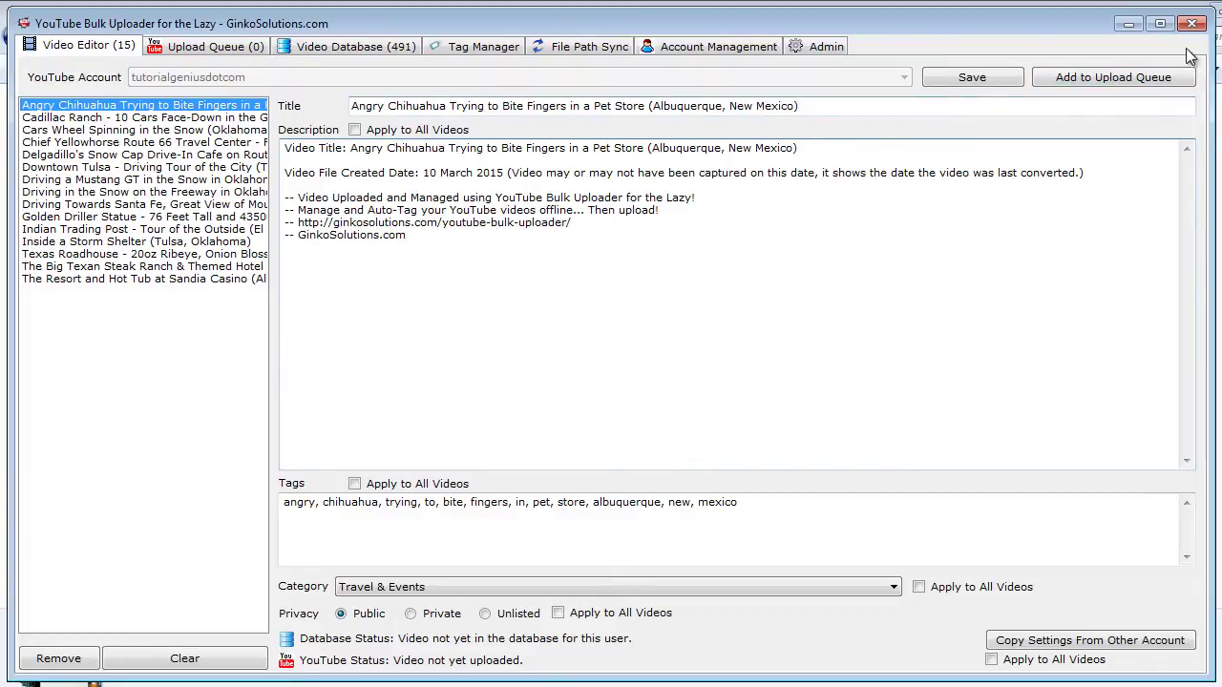
Check the details of the Mustang GT and Golden Driller Statue videos, returning to the Angry Chihuahua video.
left_click(170, 179)
left_click(168, 217)
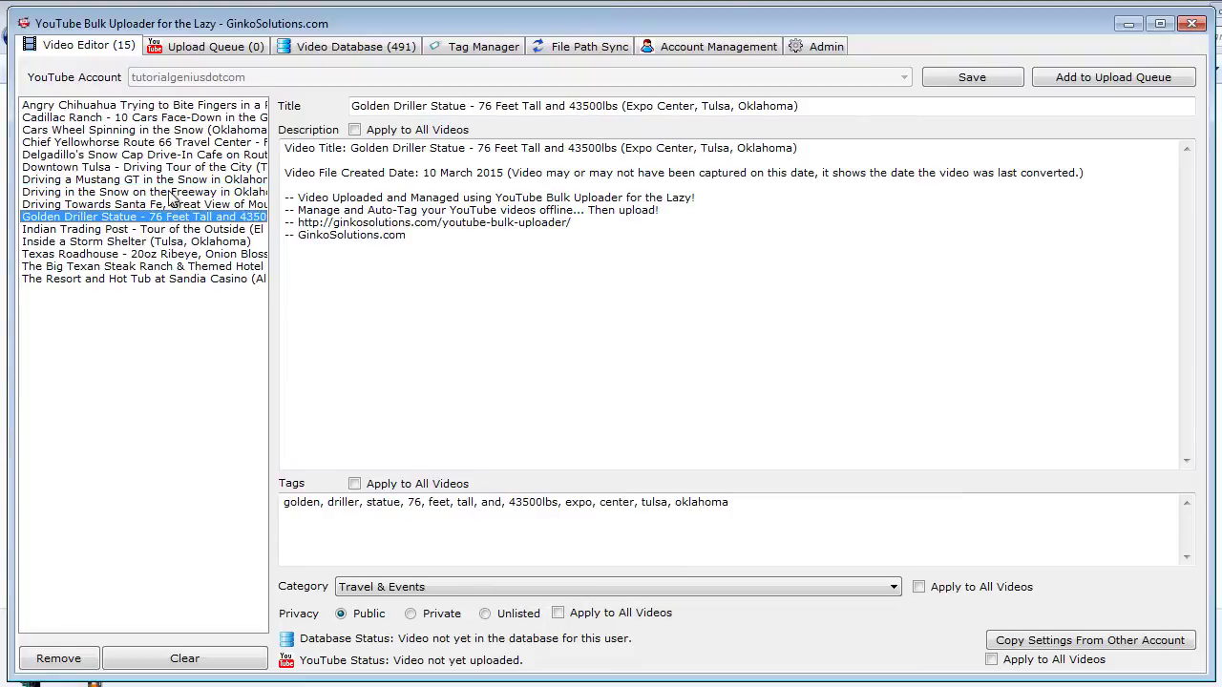
left_click(175, 105)
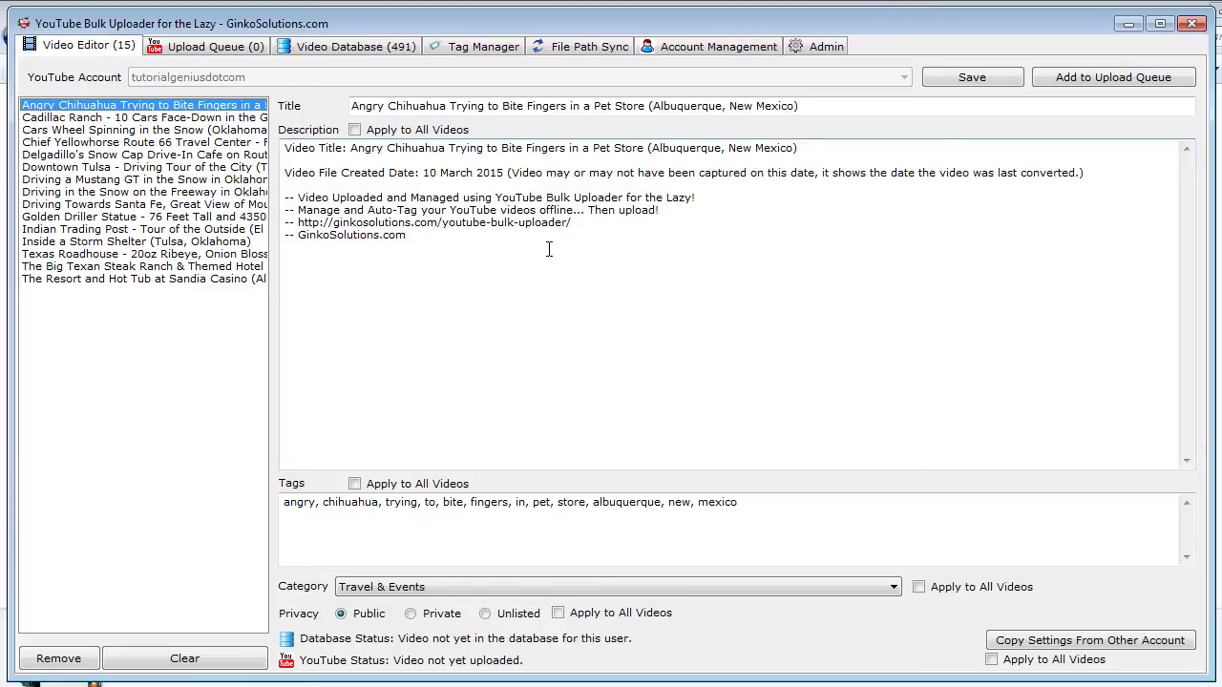
Narrow the video list pane in the Video Editor to give the detail fields more width.
left_click(485, 263)
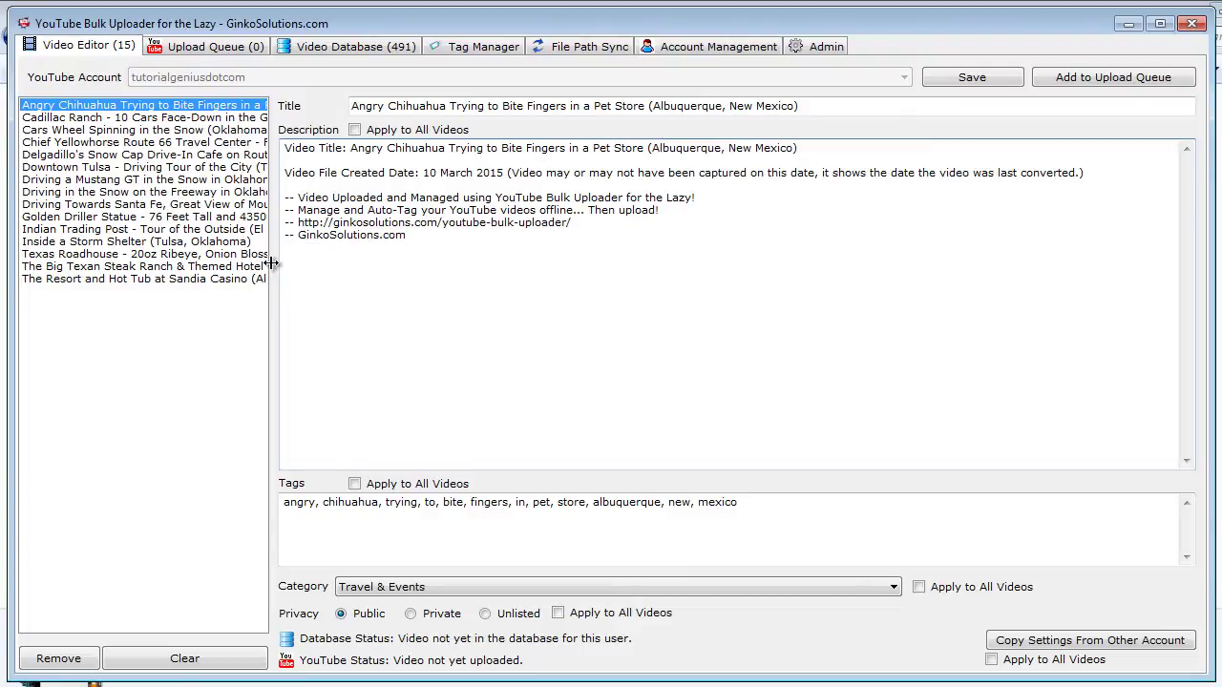
left_click_drag(273, 250, 490, 234)
left_click_drag(290, 232, 204, 235)
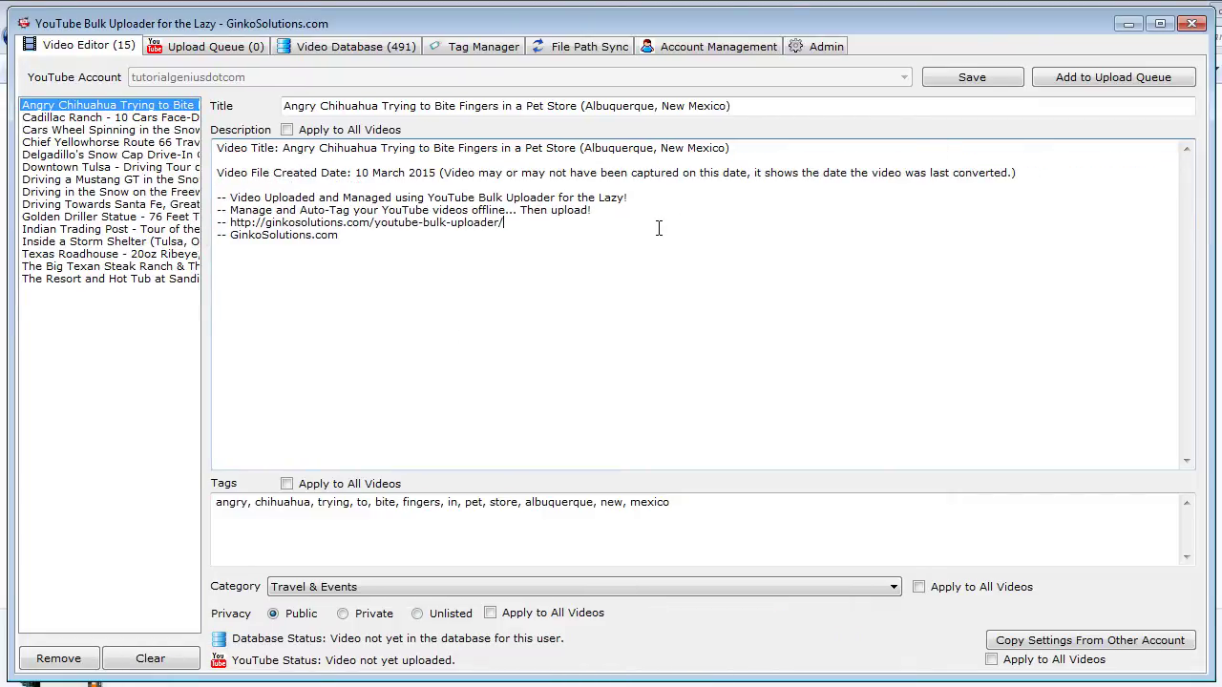
Look through the details of several listed videos, including Chief Yellowhorse Route 66, finishing on Cadillac Ranch.
left_click(110, 182)
left_click(138, 217)
left_click(134, 143)
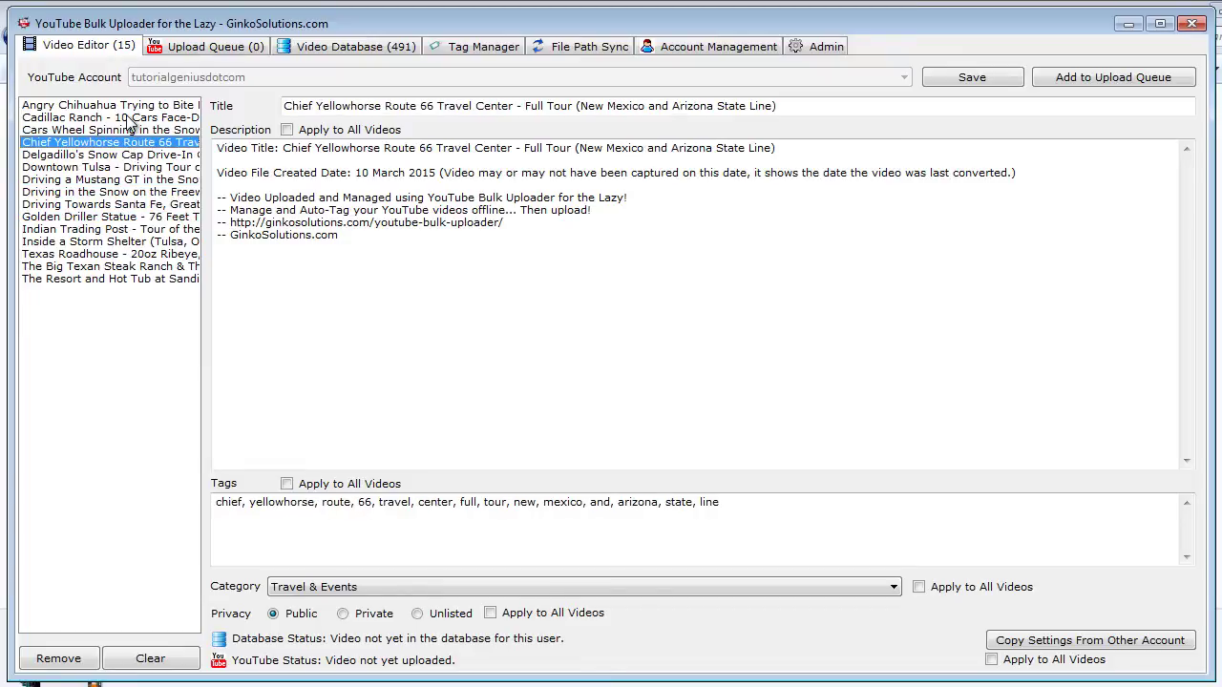
left_click(134, 119)
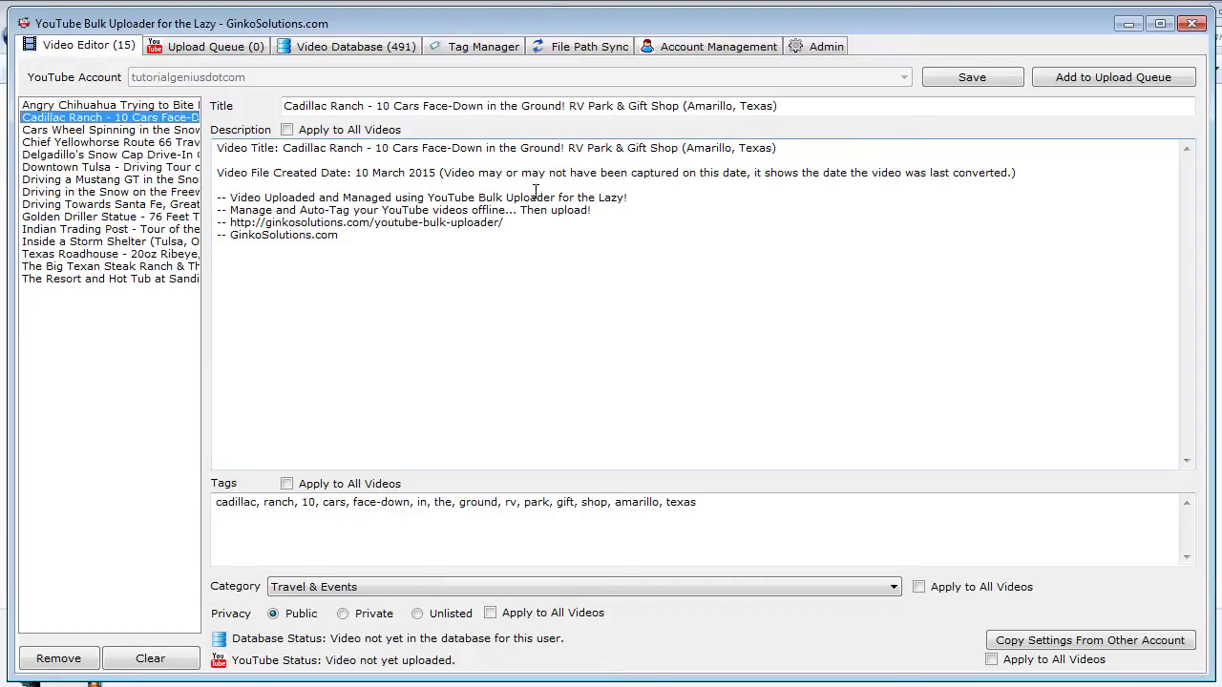
Add all the prepared videos to the database and upload queue, and view the Video Database list.
left_click(1081, 77)
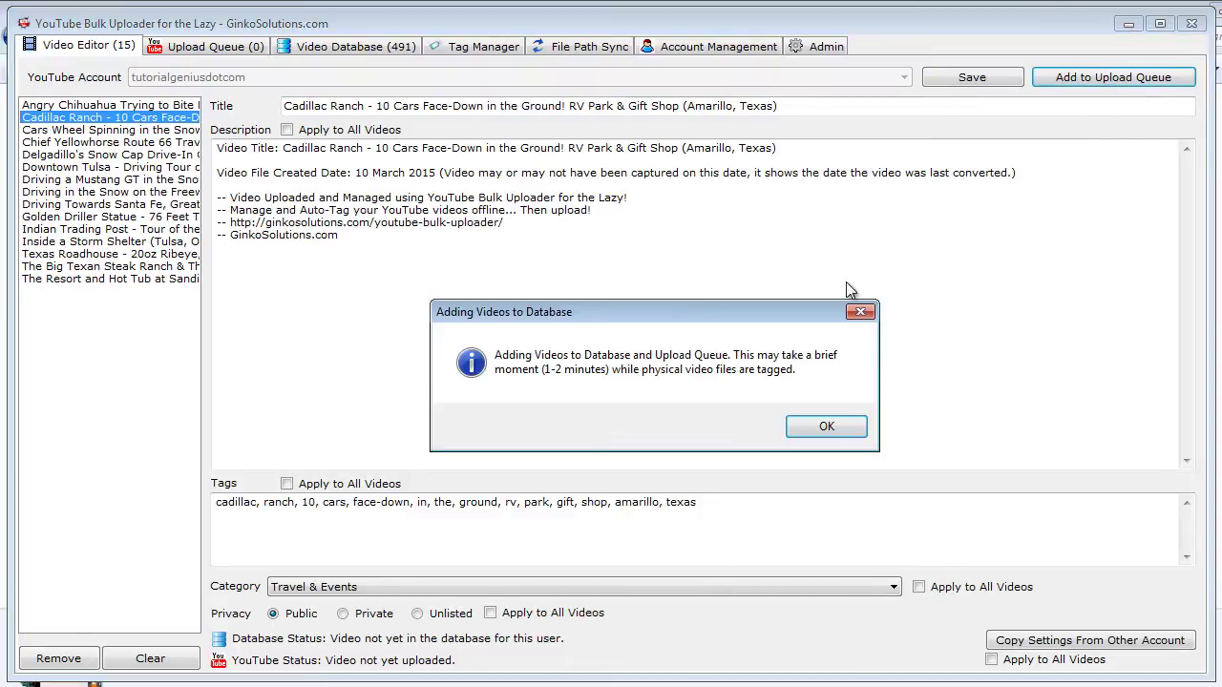
left_click_drag(660, 311, 611, 263)
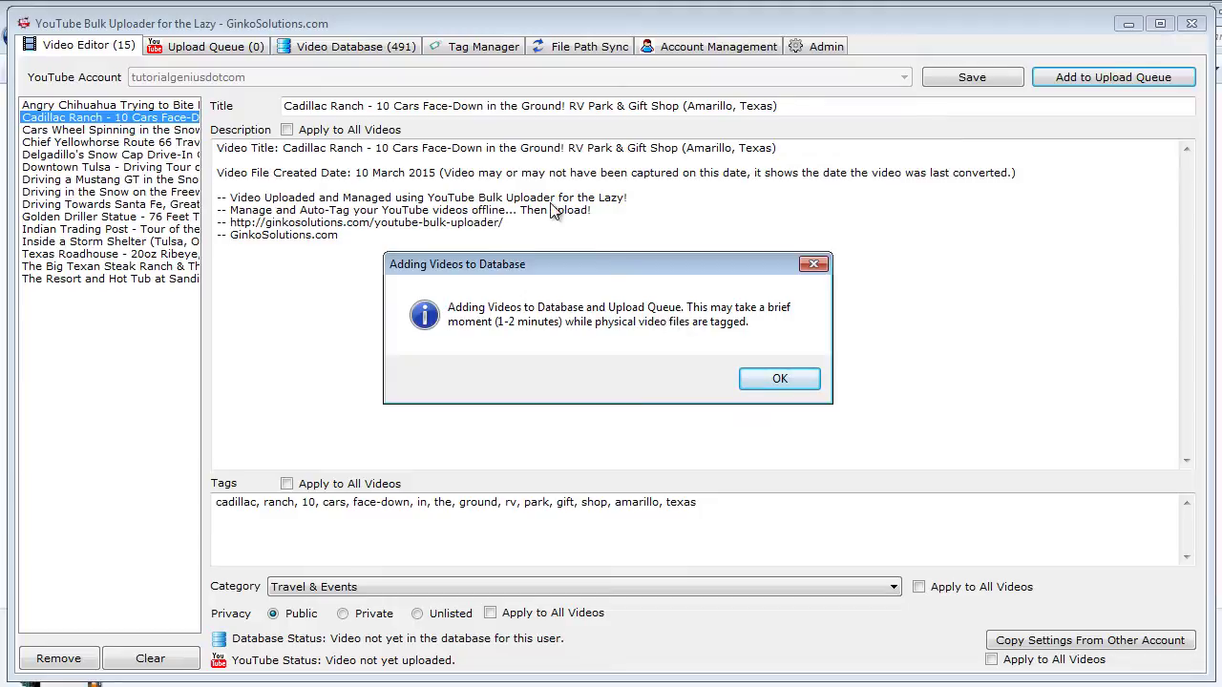
left_click(749, 378)
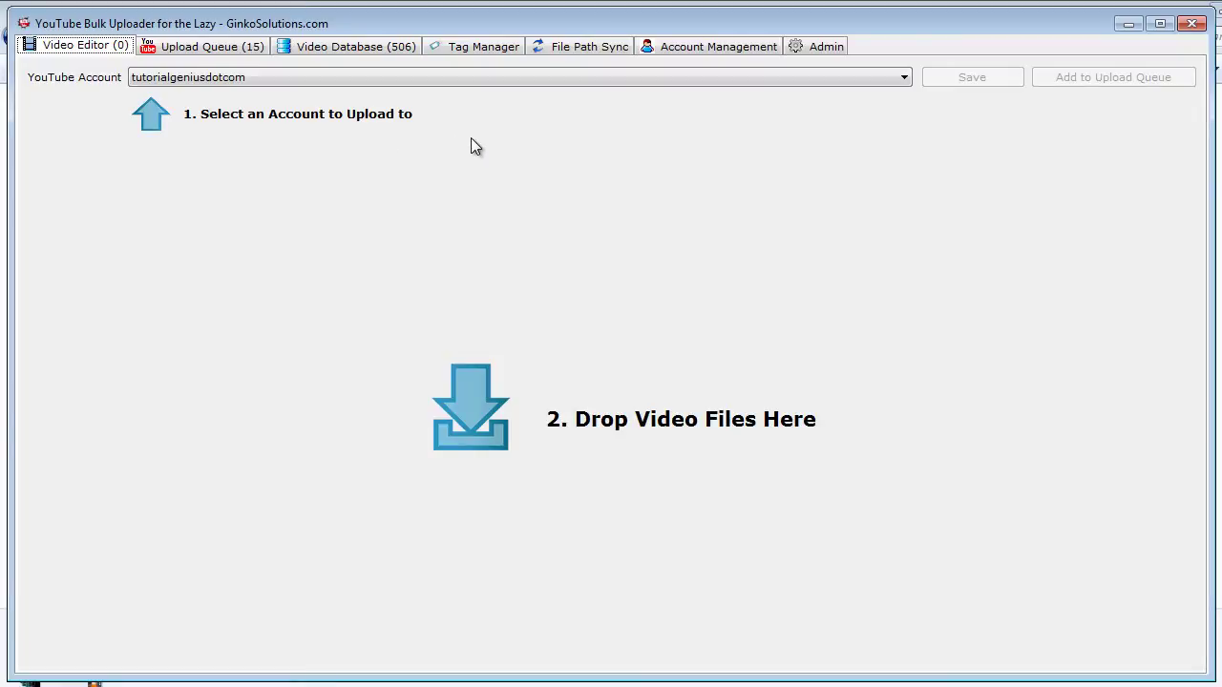
left_click(347, 46)
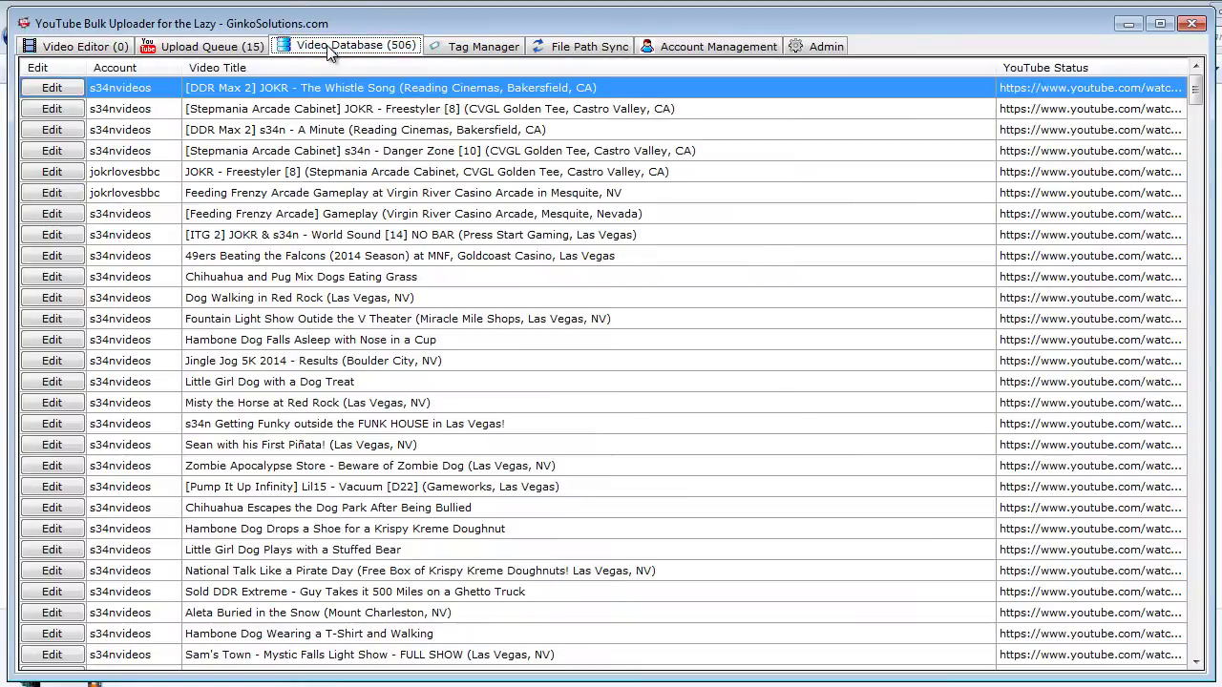
left_click(107, 50)
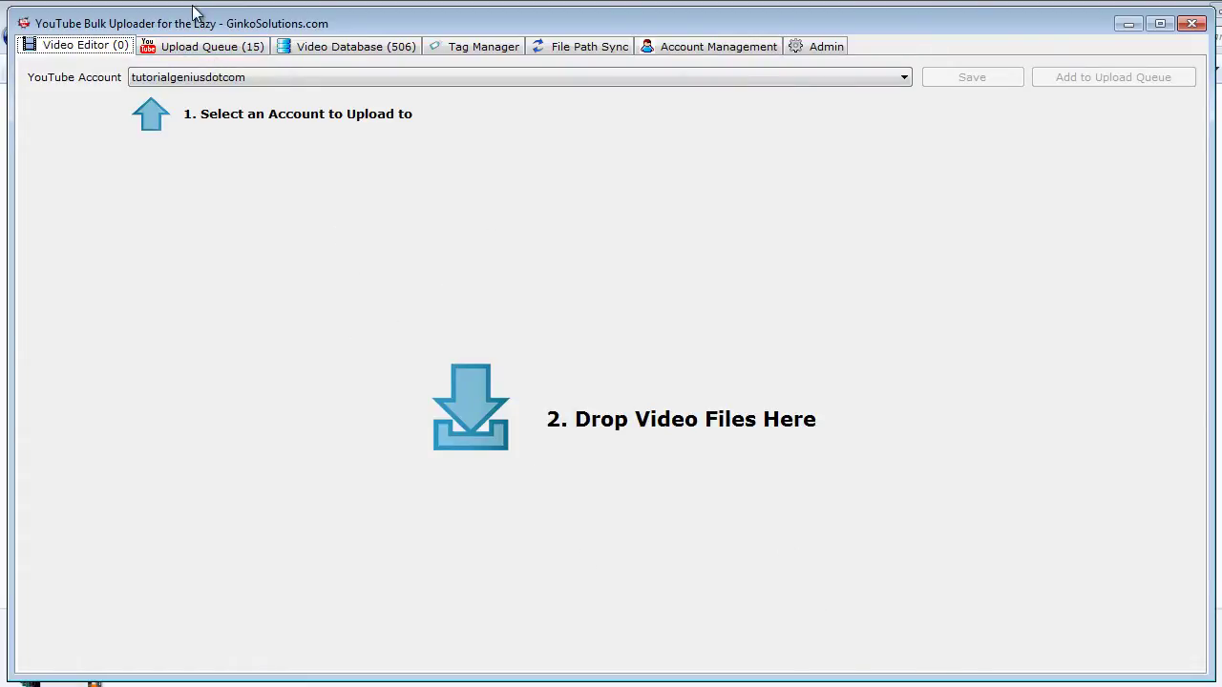
Widen the Account and Video columns in the Upload Queue so more of the account names and titles shows.
left_click(200, 47)
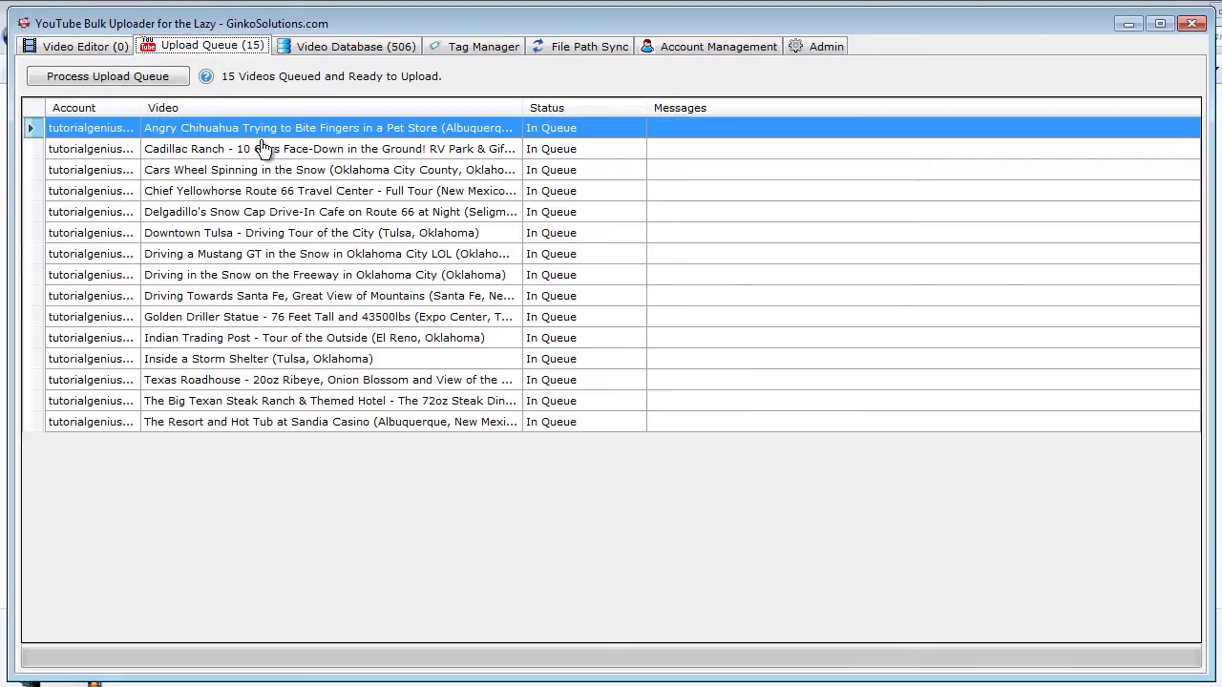
left_click_drag(145, 108, 175, 108)
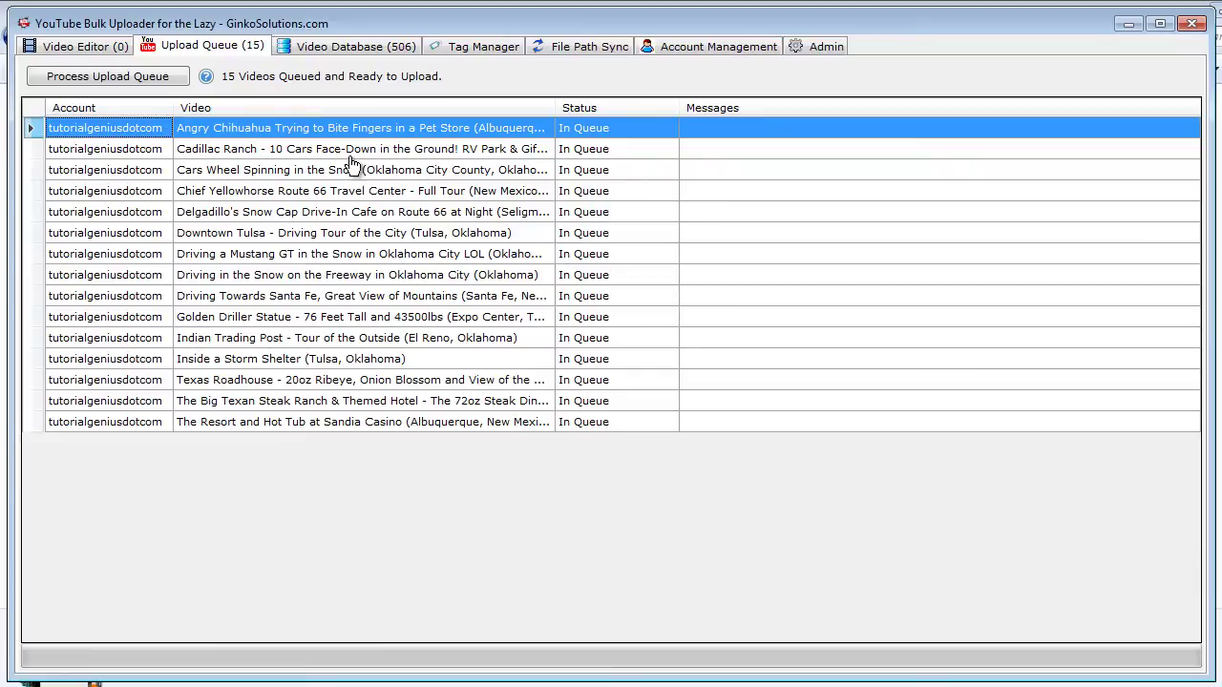
left_click_drag(551, 111, 651, 107)
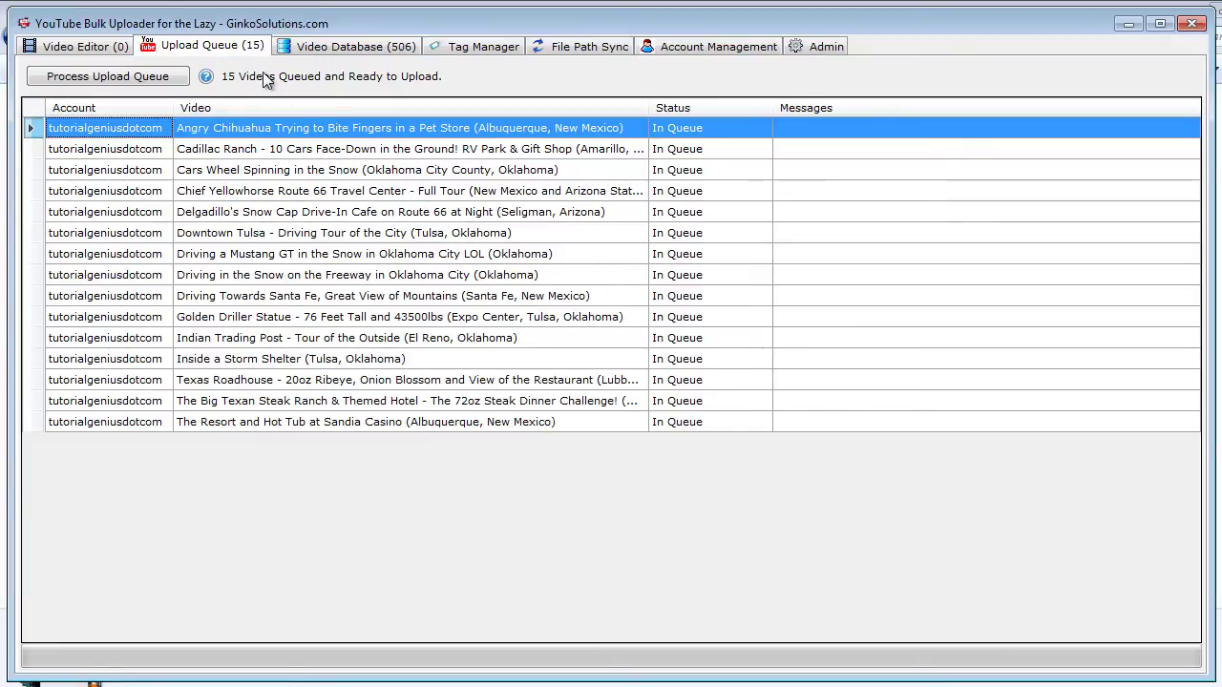
Read the help tips on processing and re-ordering the upload queue, and browse the queued videos.
left_click(206, 78)
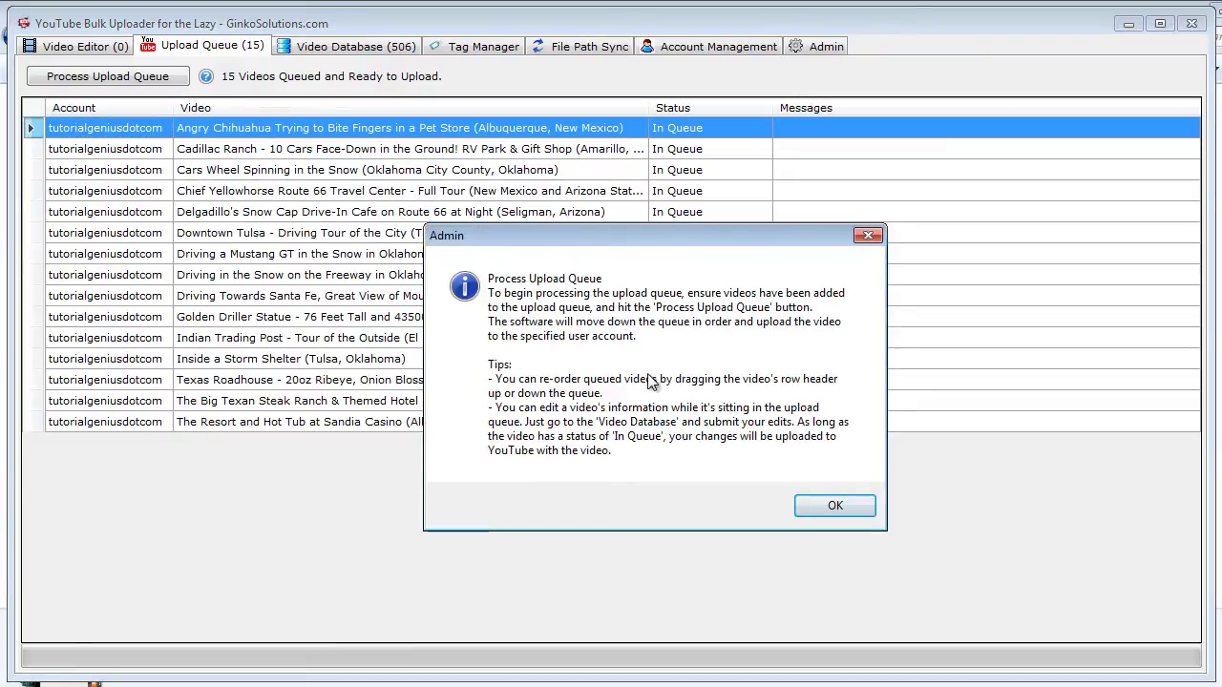
left_click(835, 507)
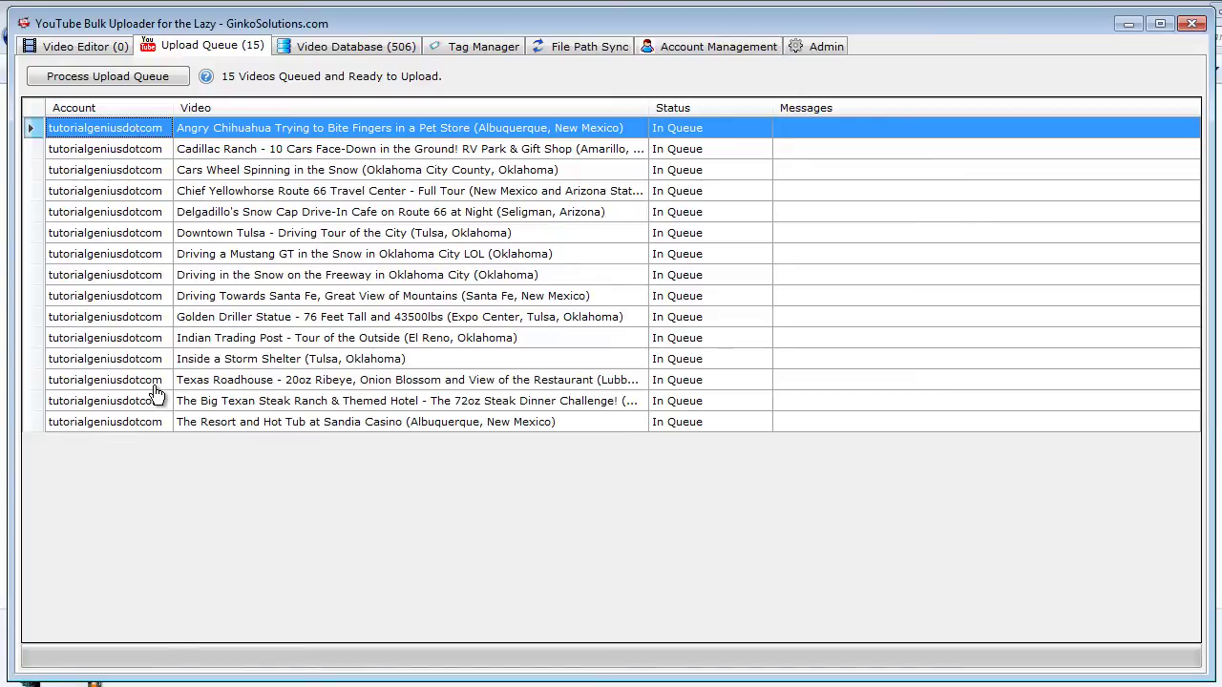
left_click(378, 211)
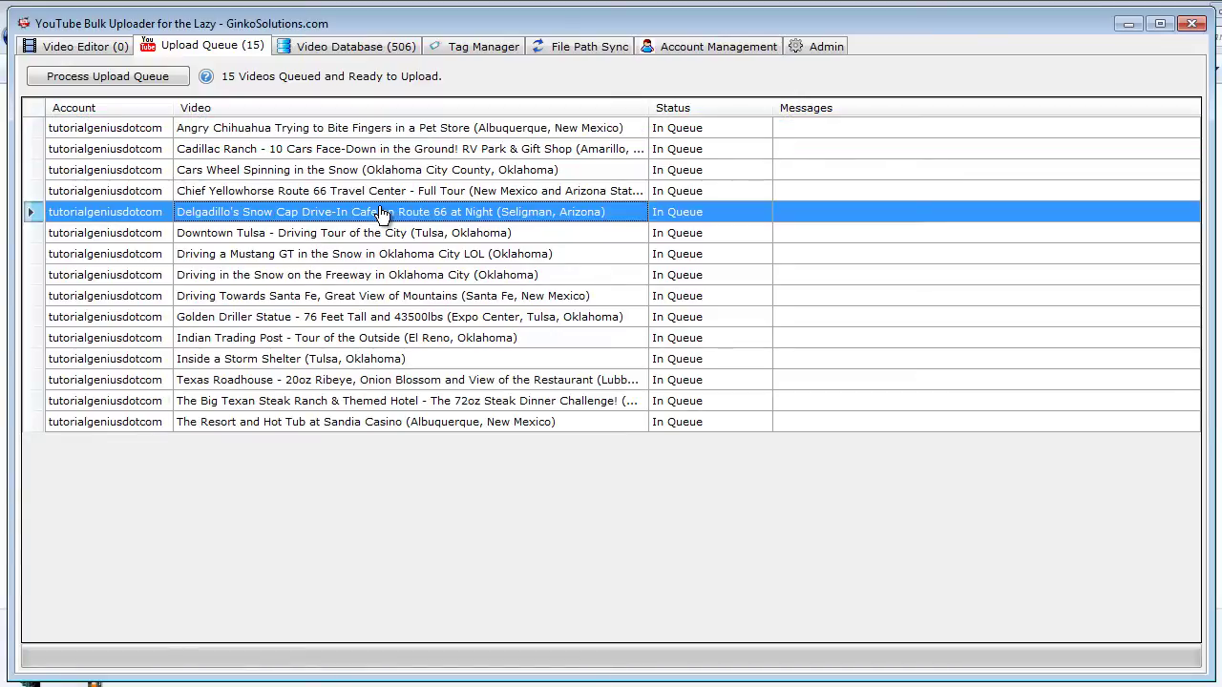
left_click(40, 235)
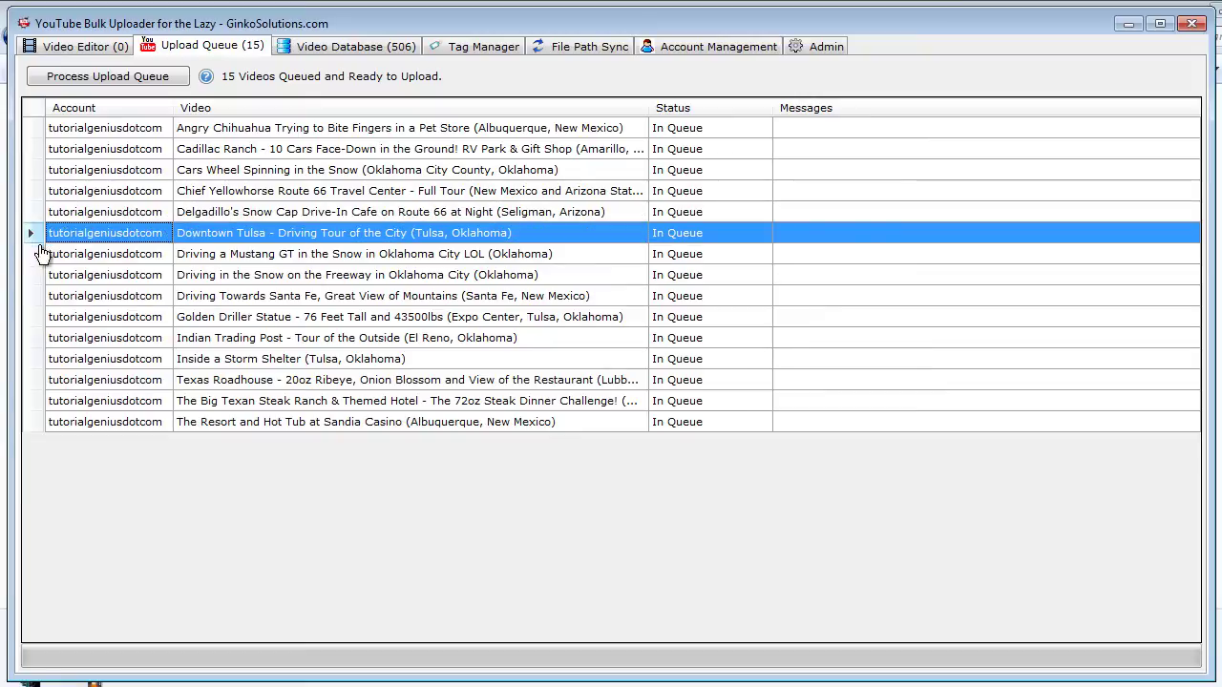
left_click(198, 280)
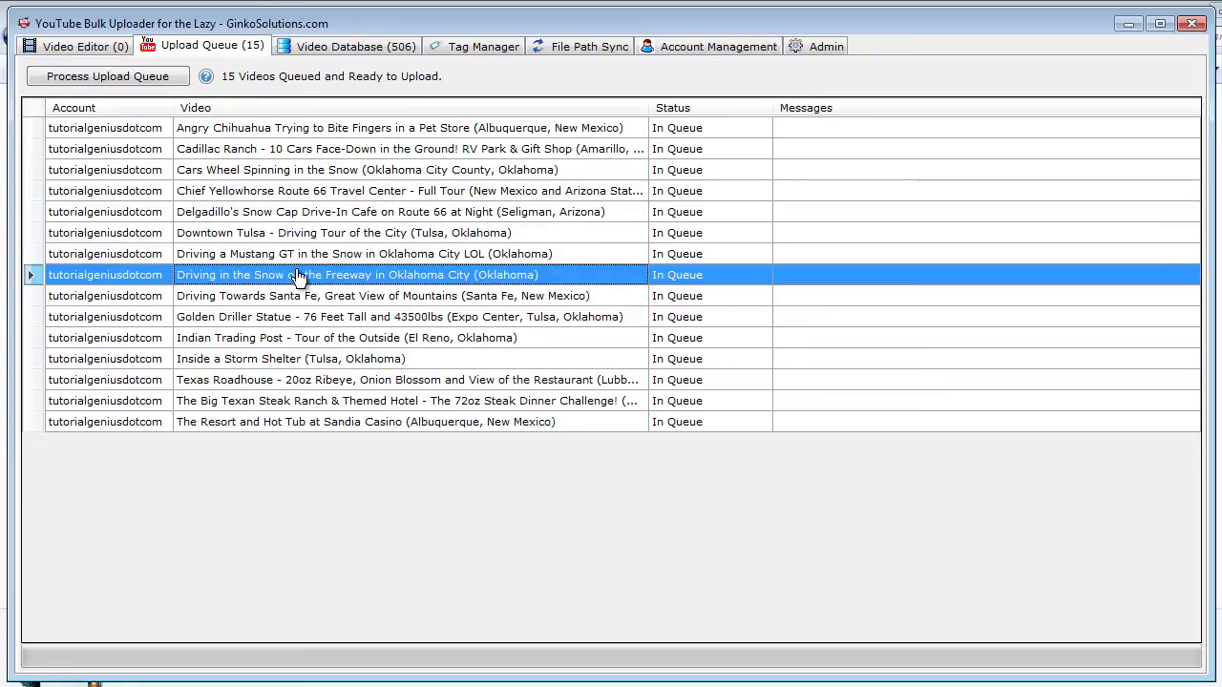
Move the Golden Driller Statue video to the top of the upload queue as the next upload.
left_click(375, 317)
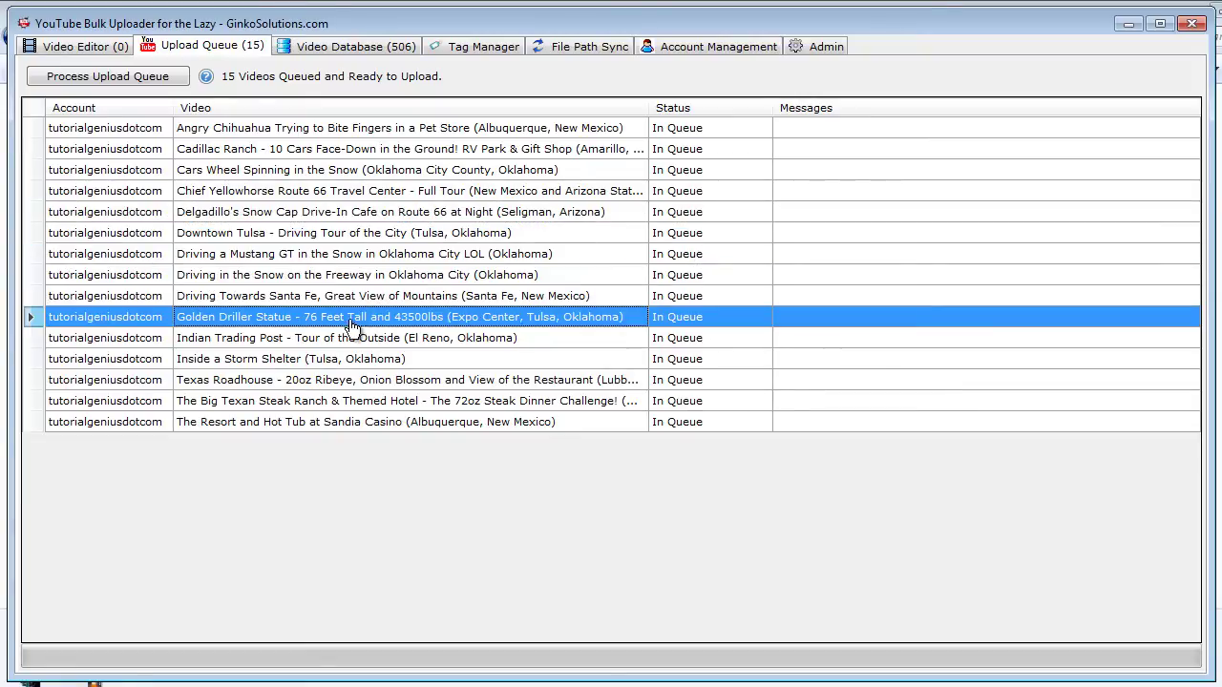
right_click(254, 318)
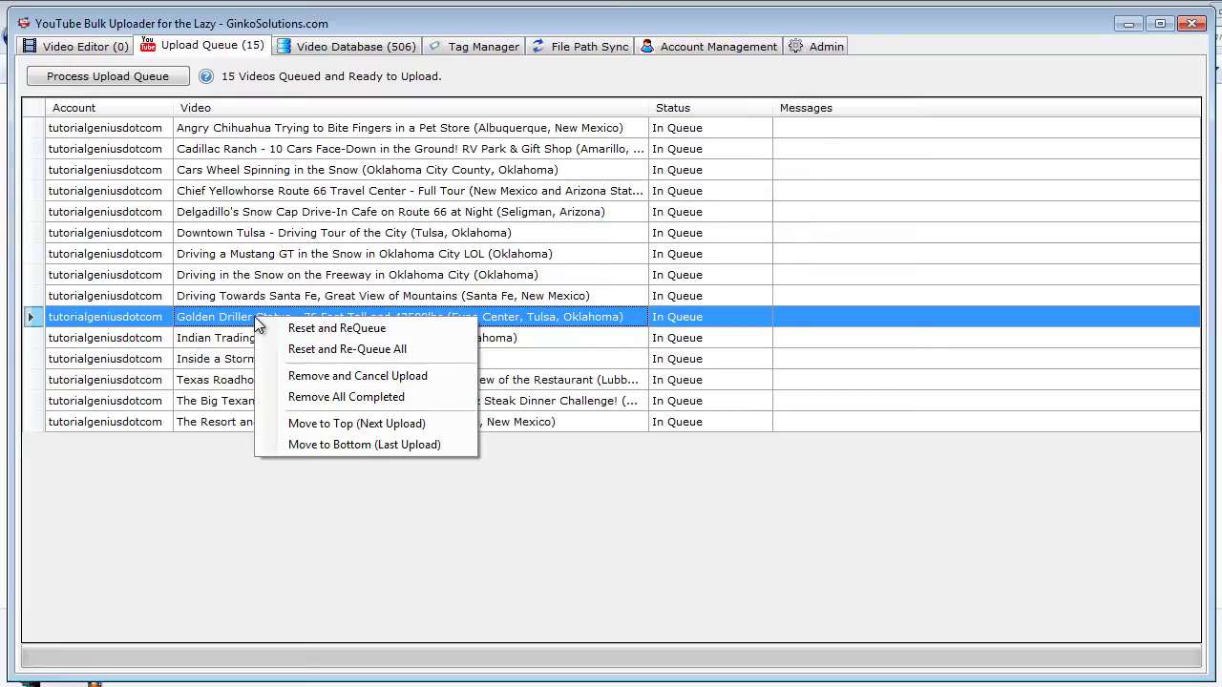
left_click(372, 435)
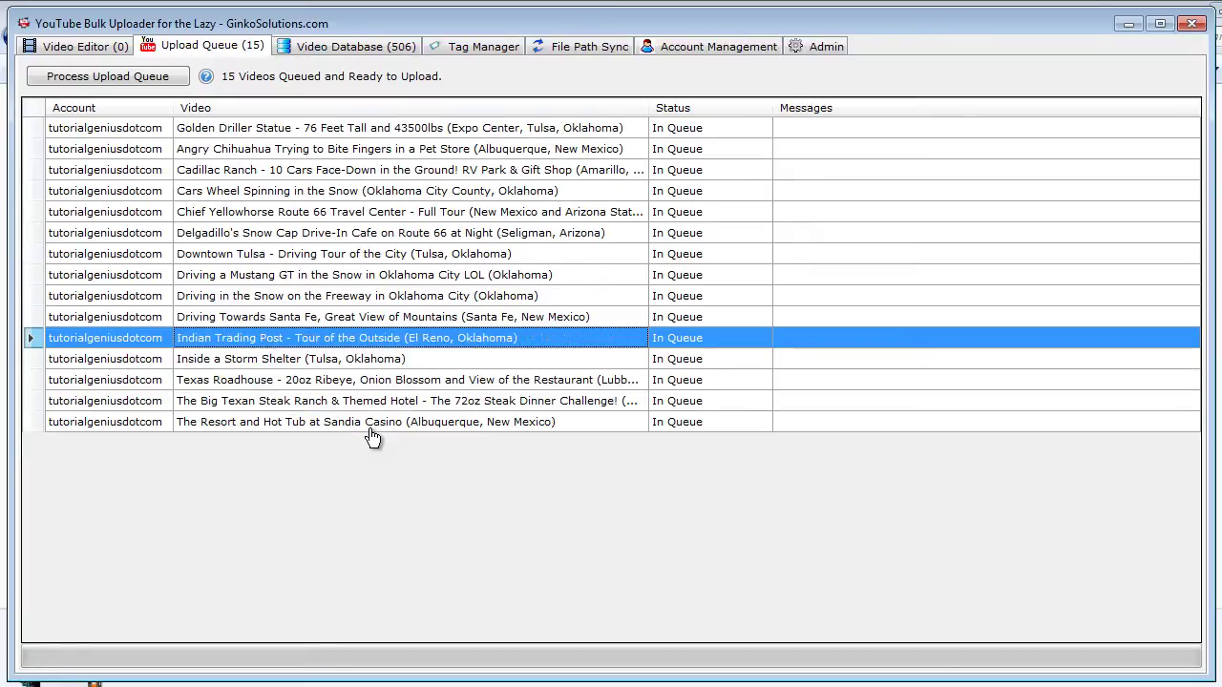
left_click(311, 134)
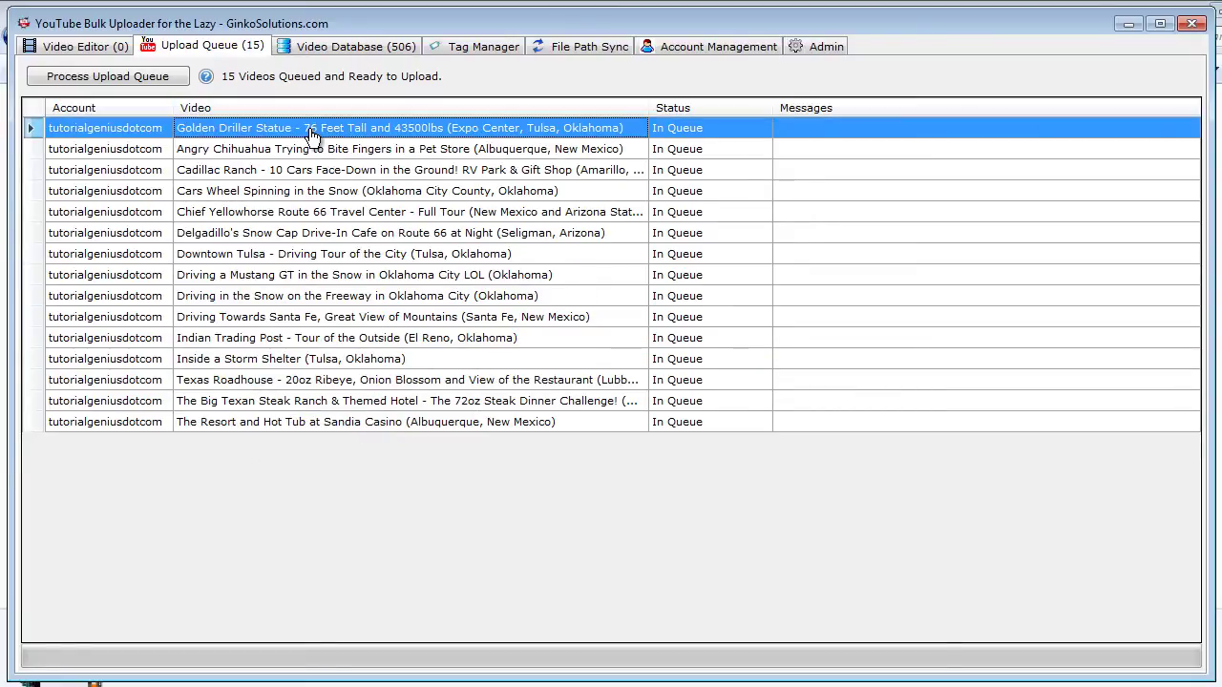
Move the Driving in the Snow on the Freeway video up to second place, directly below Golden Driller Statue.
left_click(36, 298)
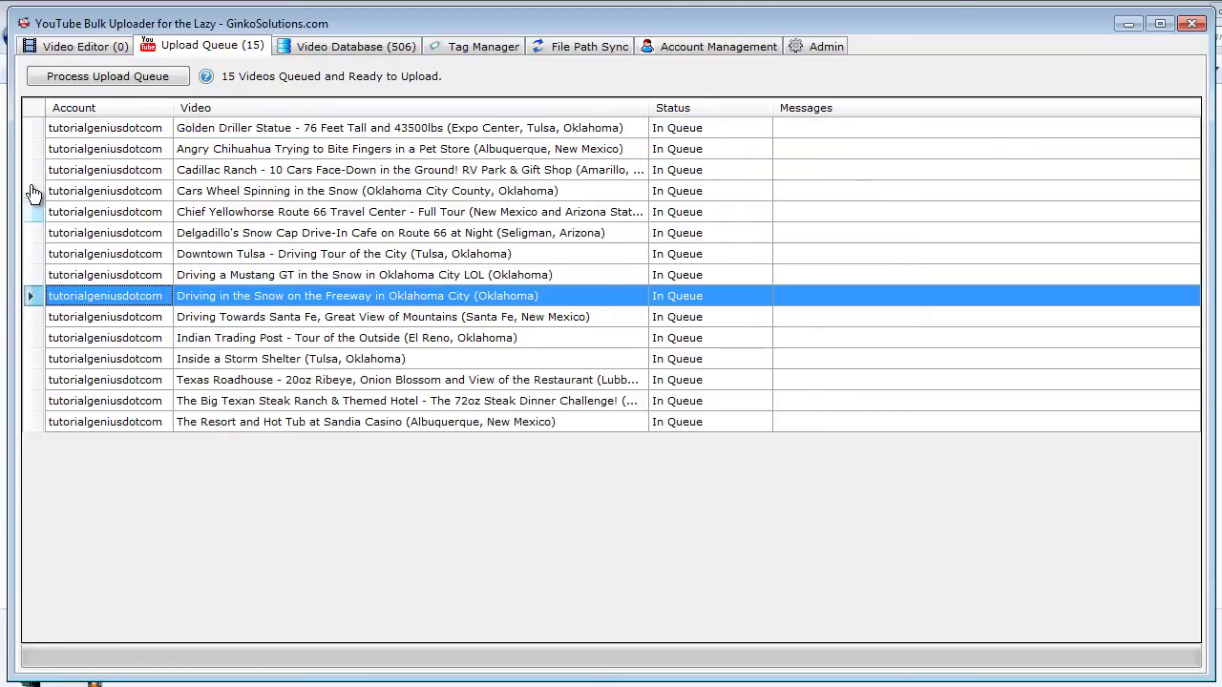
left_click_drag(35, 154, 35, 155)
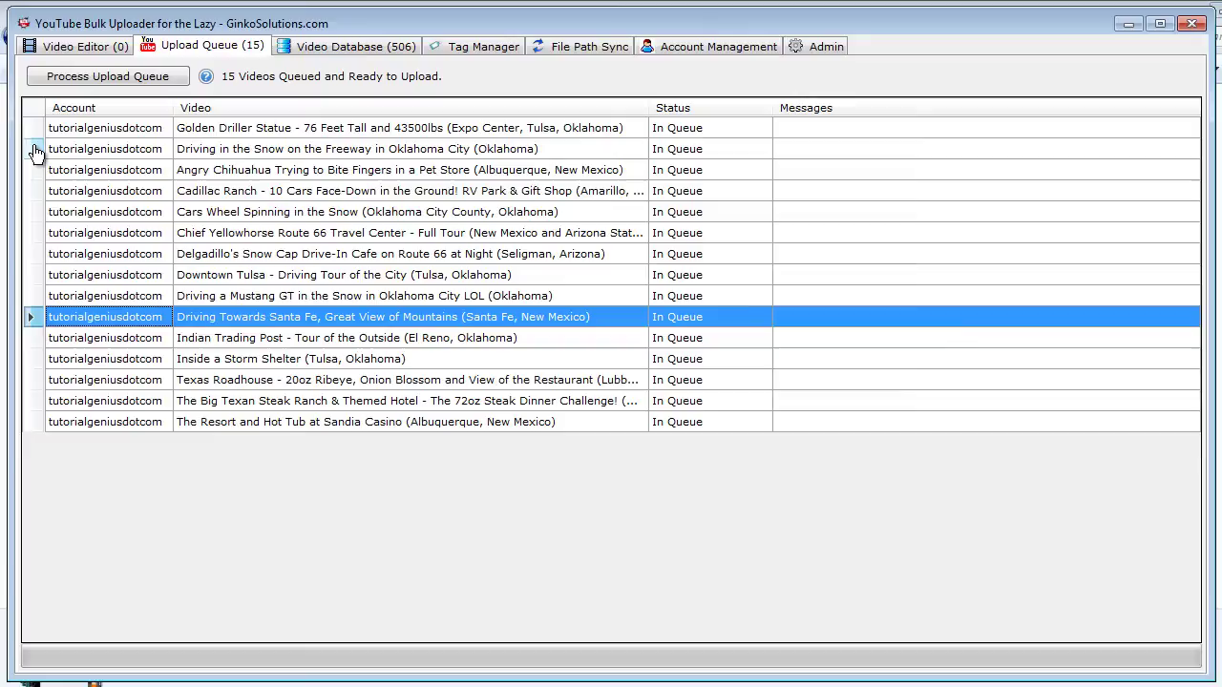
left_click(218, 155)
View the queue actions available for the Chief Yellowhorse Route 66 video without applying any.
left_click(252, 234)
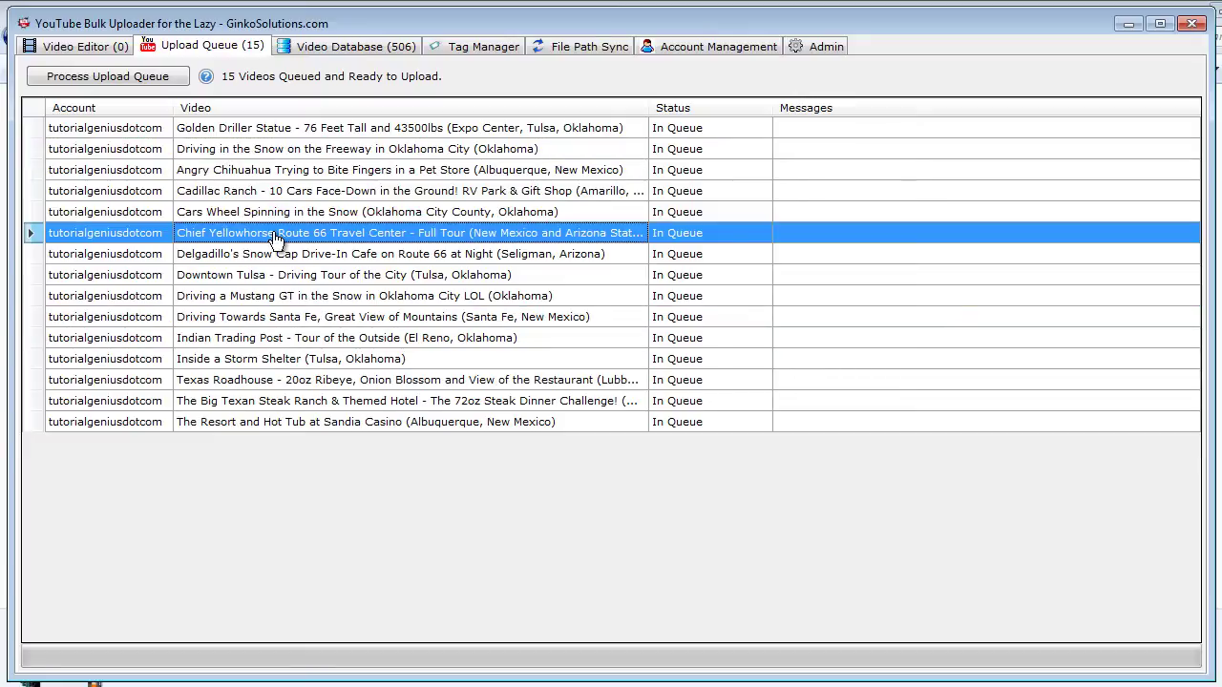
right_click(252, 235)
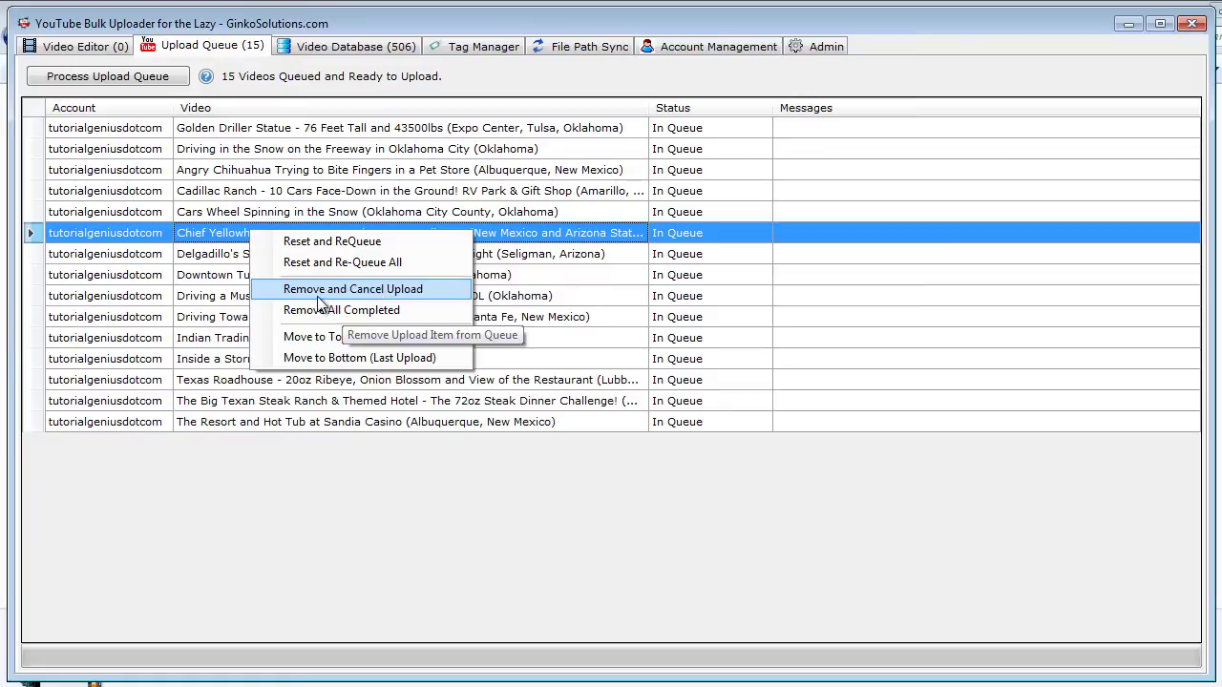
left_click(531, 276)
left_click(296, 152)
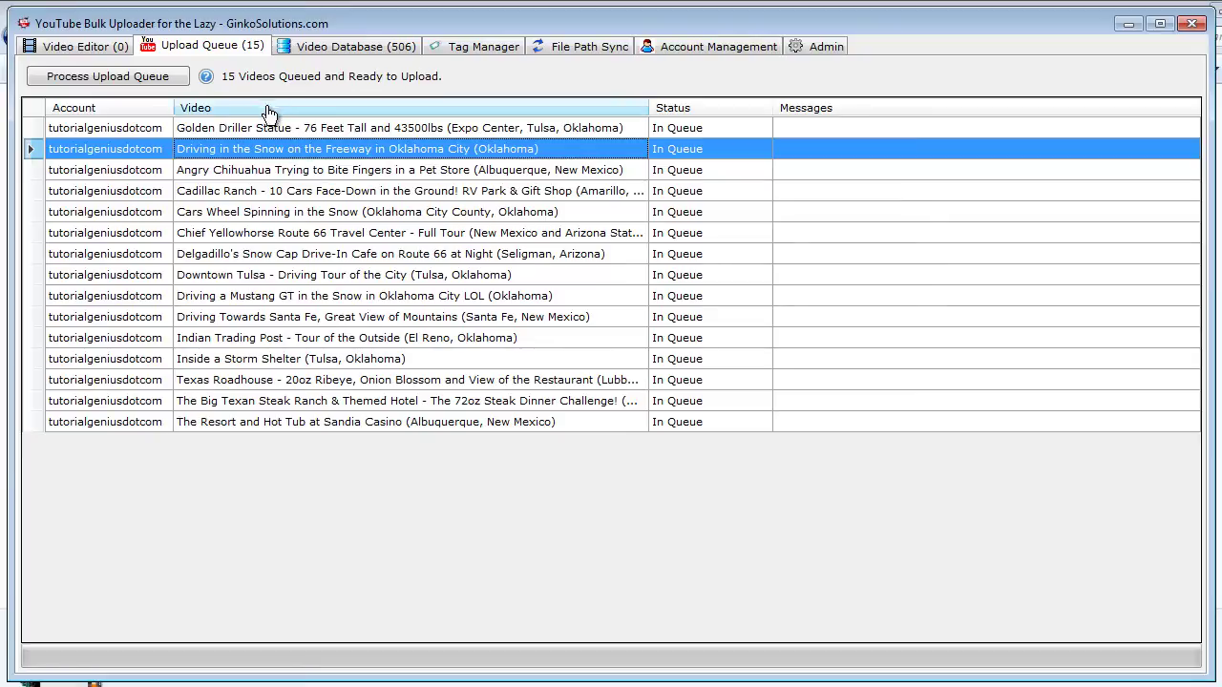
left_click(214, 259)
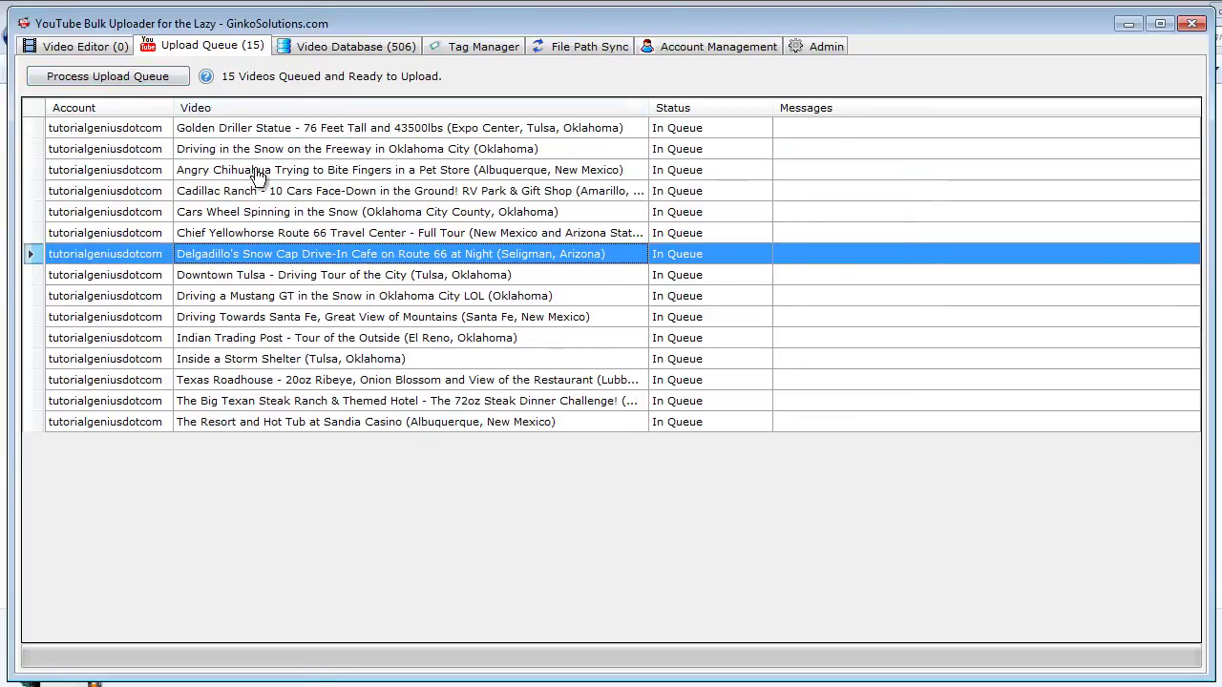
left_click(265, 132)
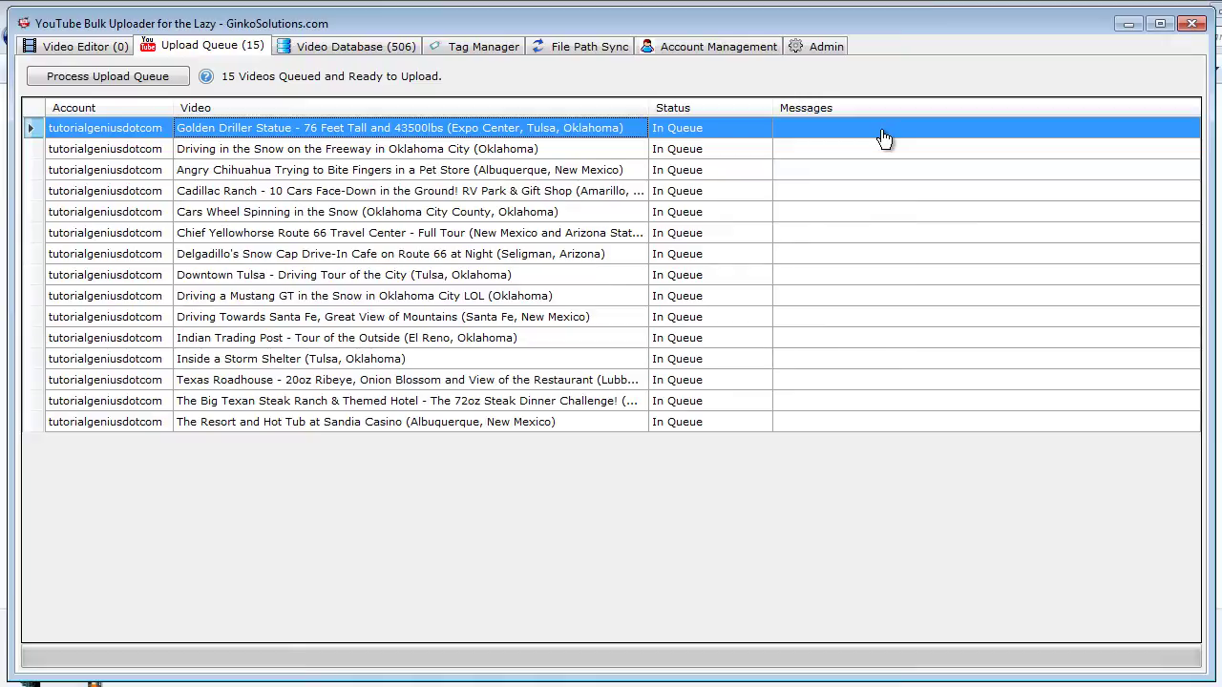
left_click(472, 172)
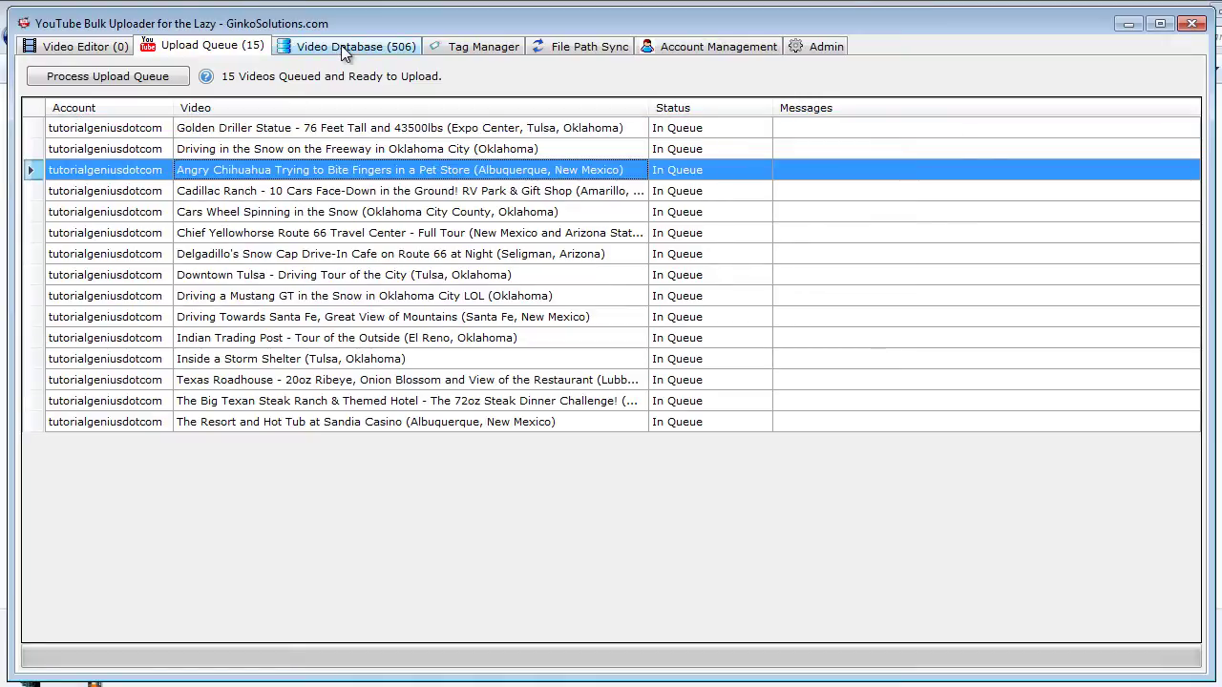
left_click(95, 45)
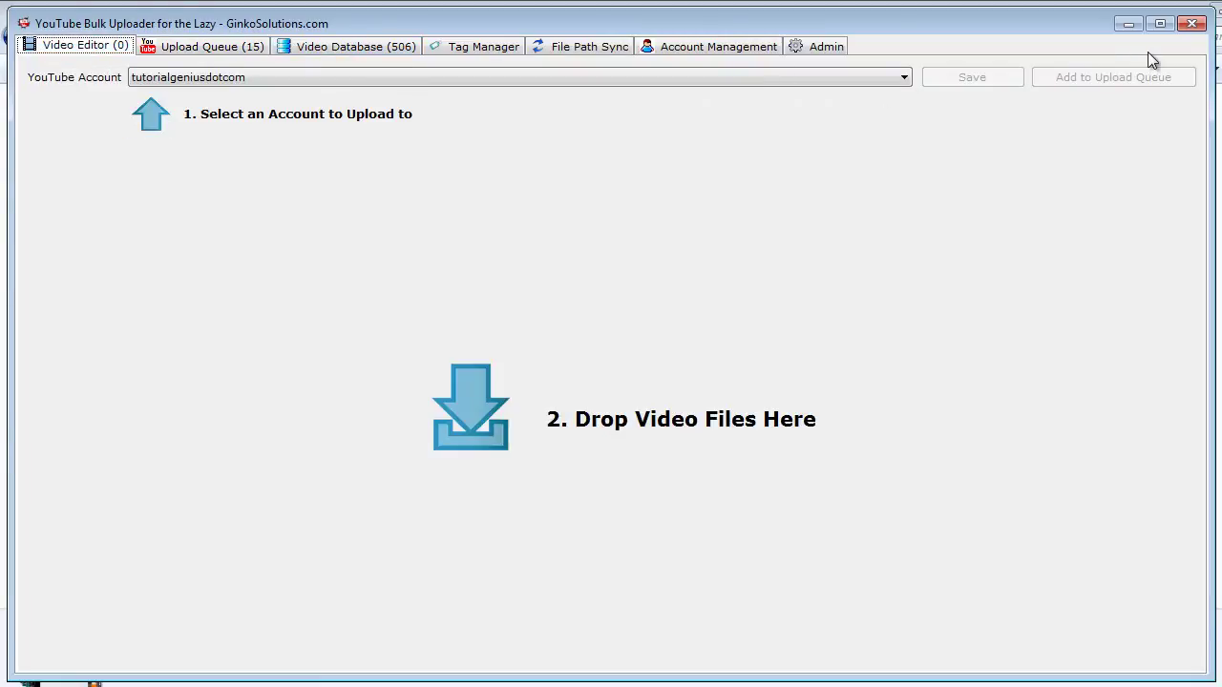
left_click(239, 46)
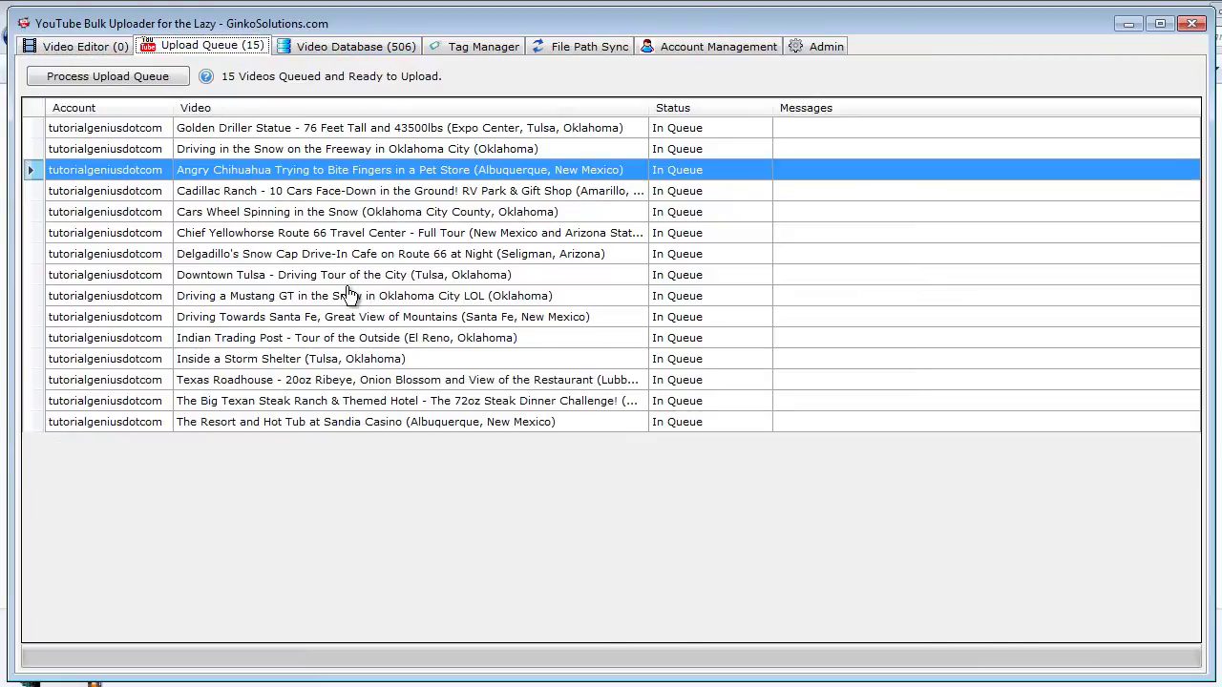
Look through the videos not yet uploaded at the end of the Video Database list, finishing on Inside a Storm Shelter.
left_click(375, 50)
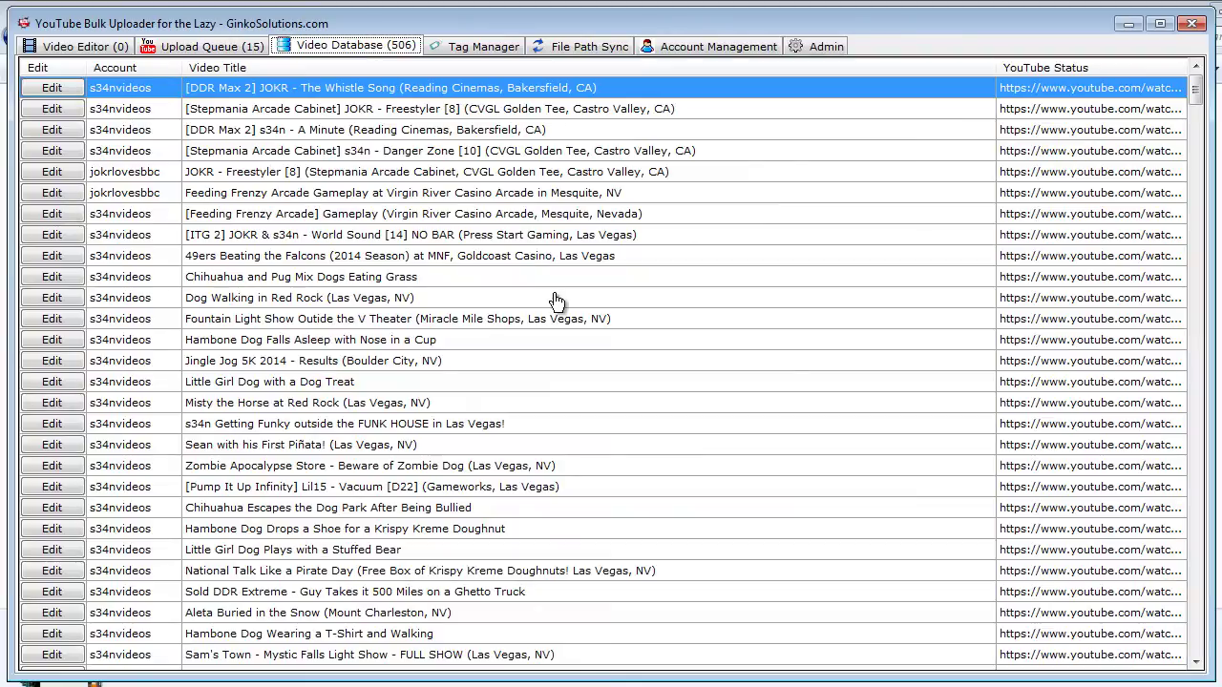
left_click_drag(1199, 93, 1192, 652)
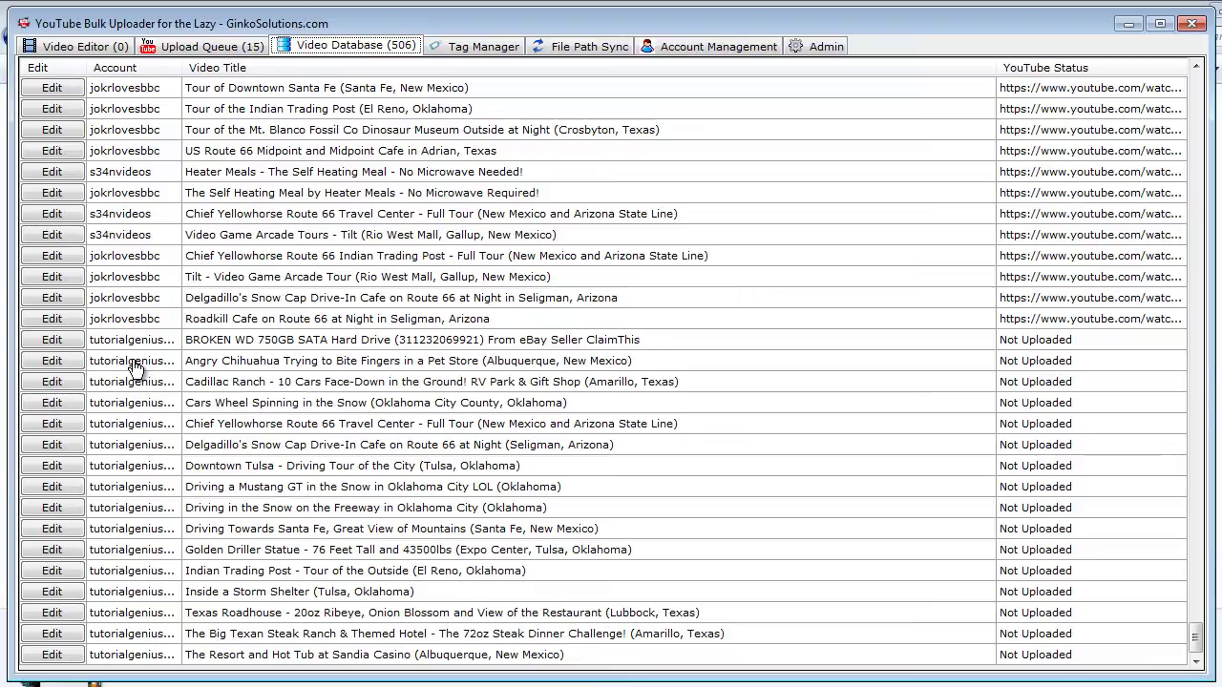
left_click(229, 465)
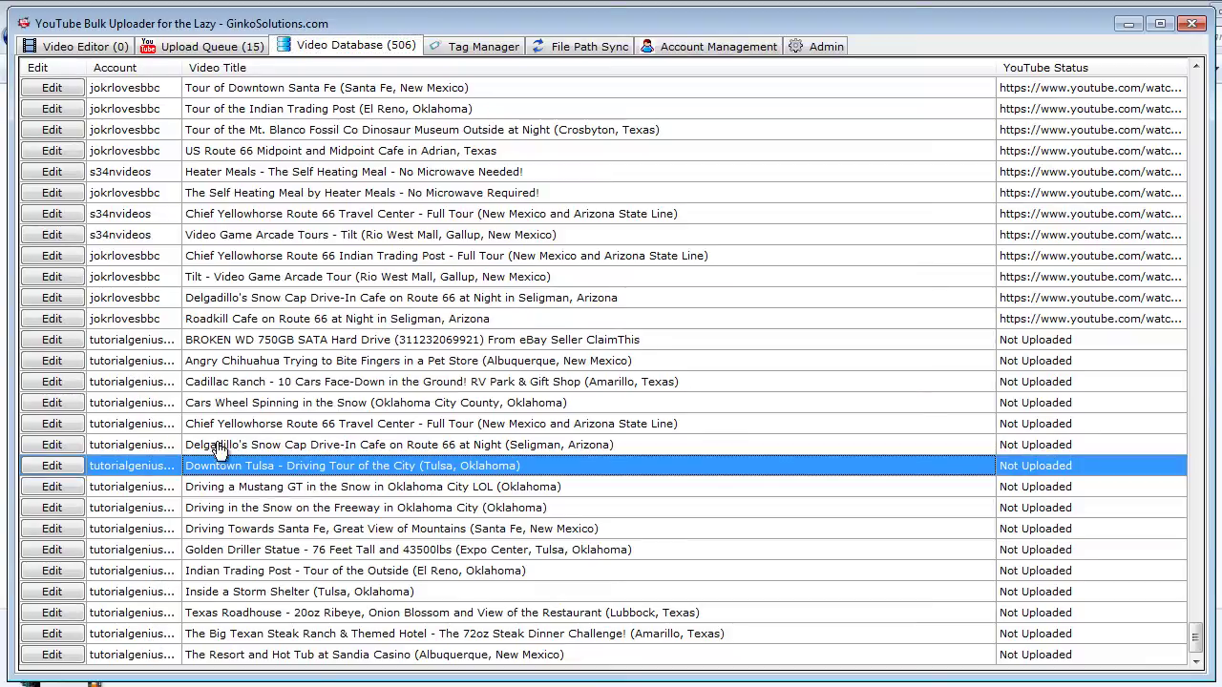
left_click(220, 406)
left_click(259, 426)
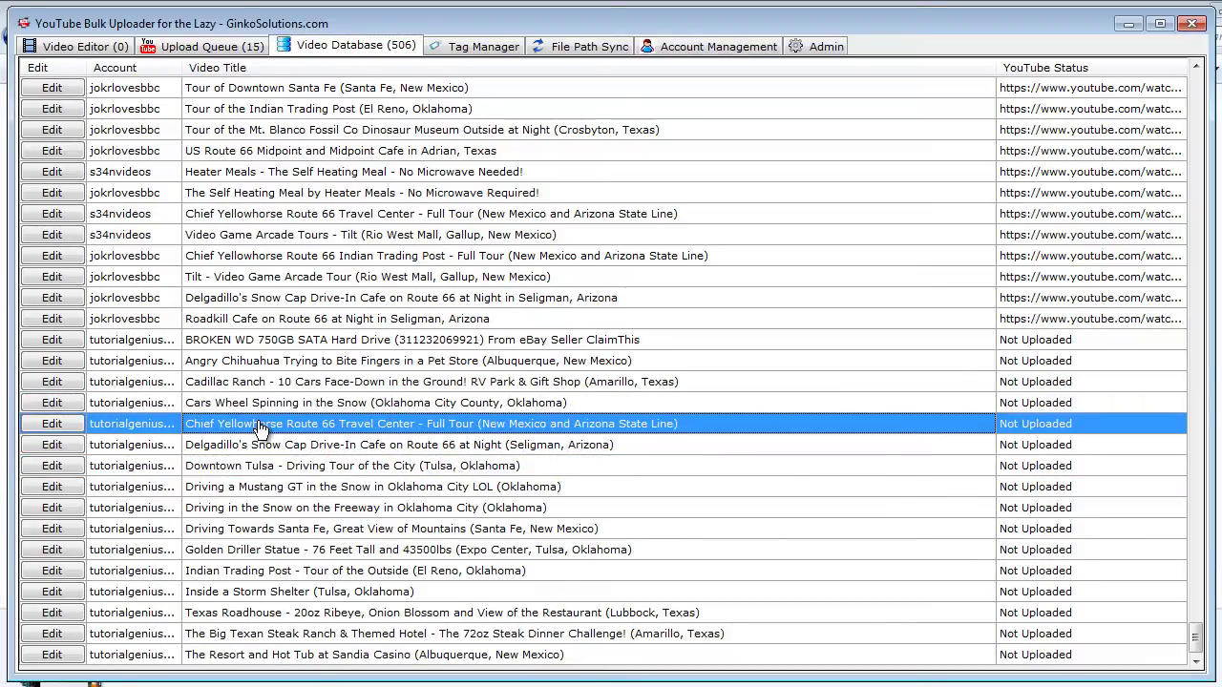
left_click(263, 468)
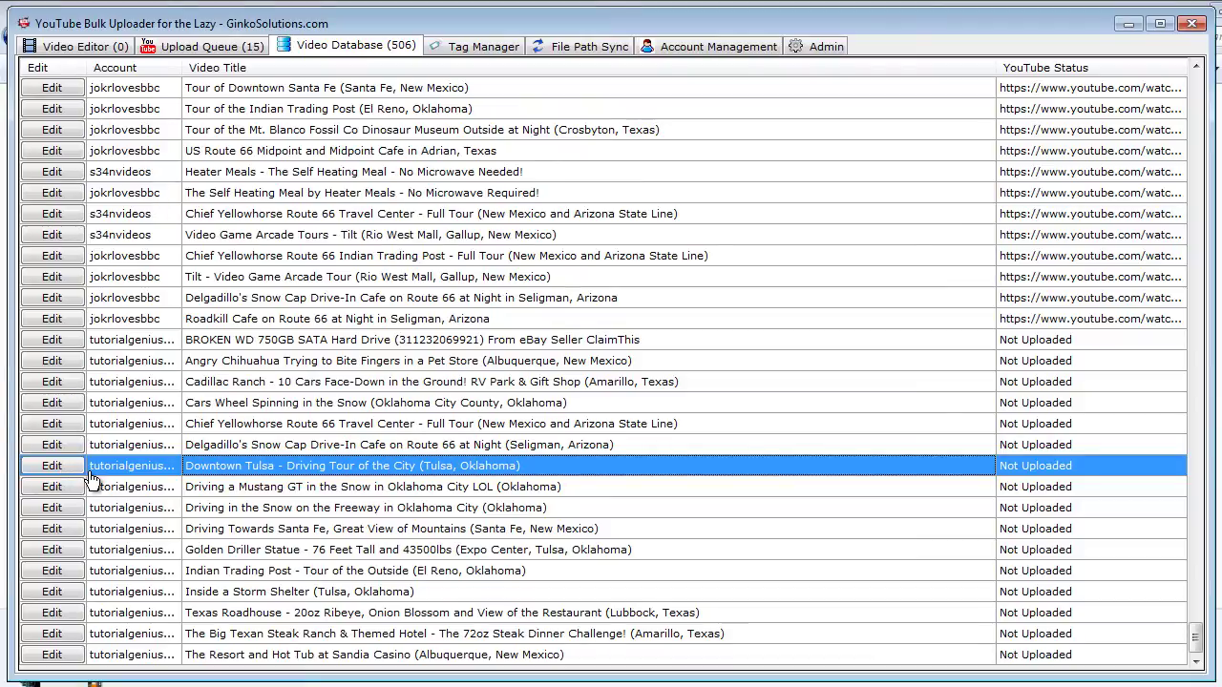
left_click(282, 493)
left_click(289, 597)
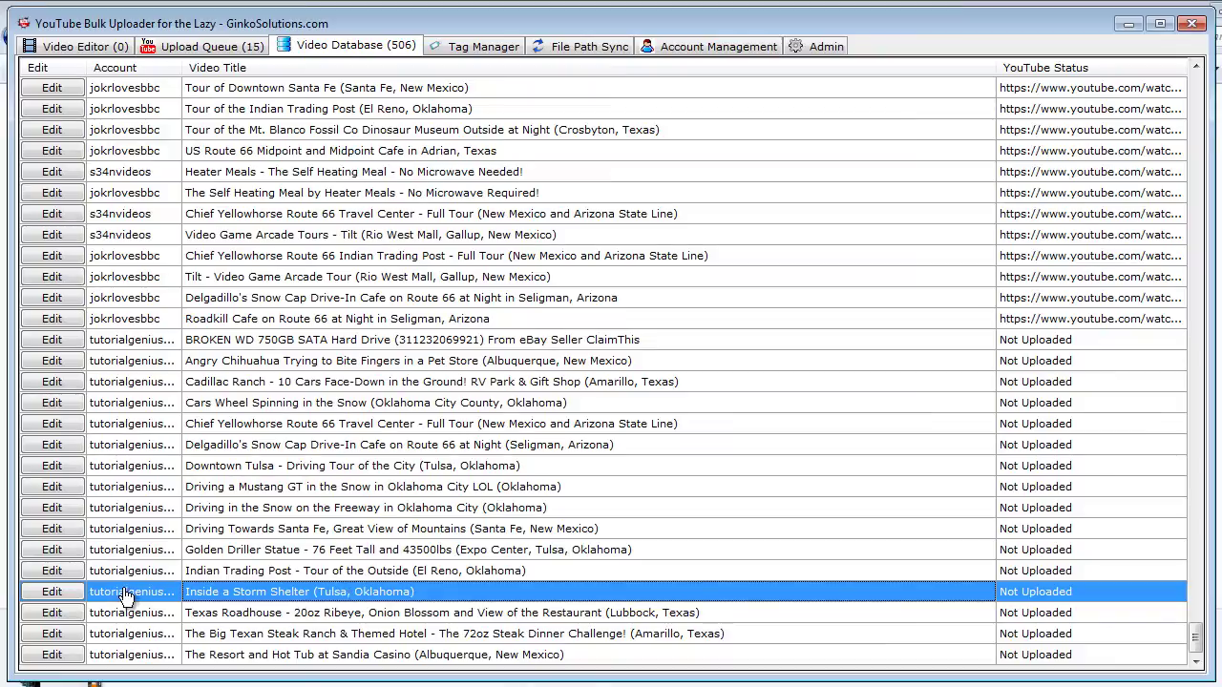
Open the Inside a Storm Shelter video for editing and view the accounts it can be assigned to.
left_click(51, 591)
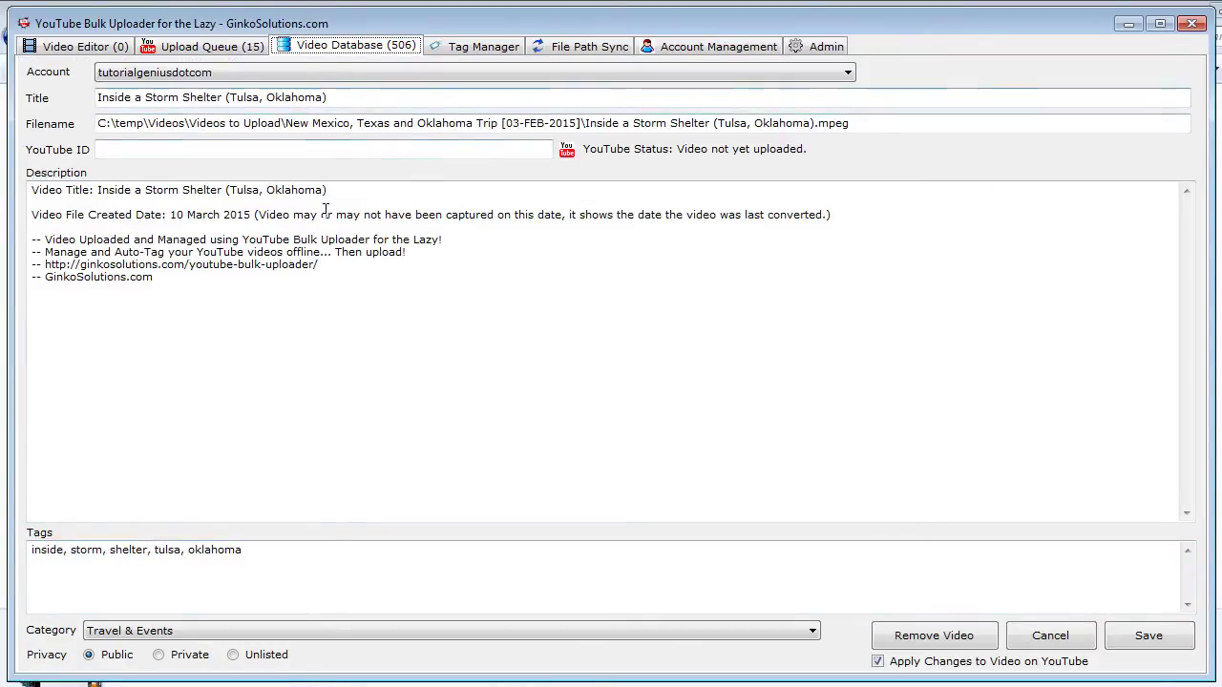
left_click(235, 72)
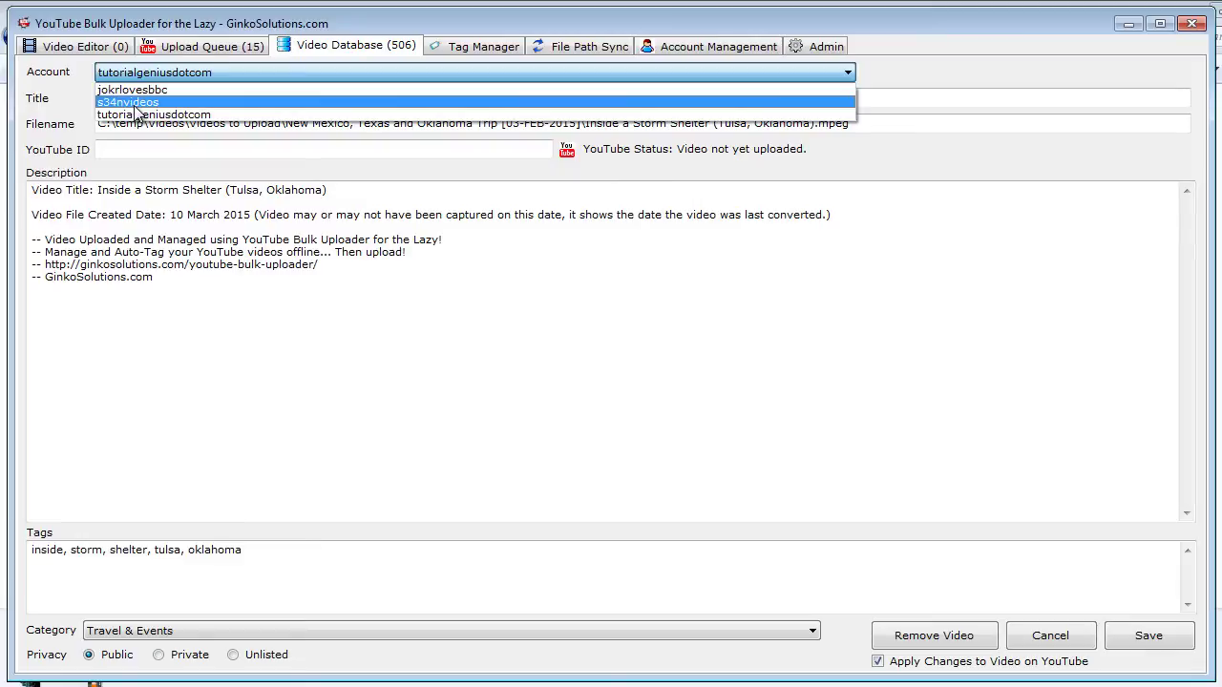
left_click(67, 110)
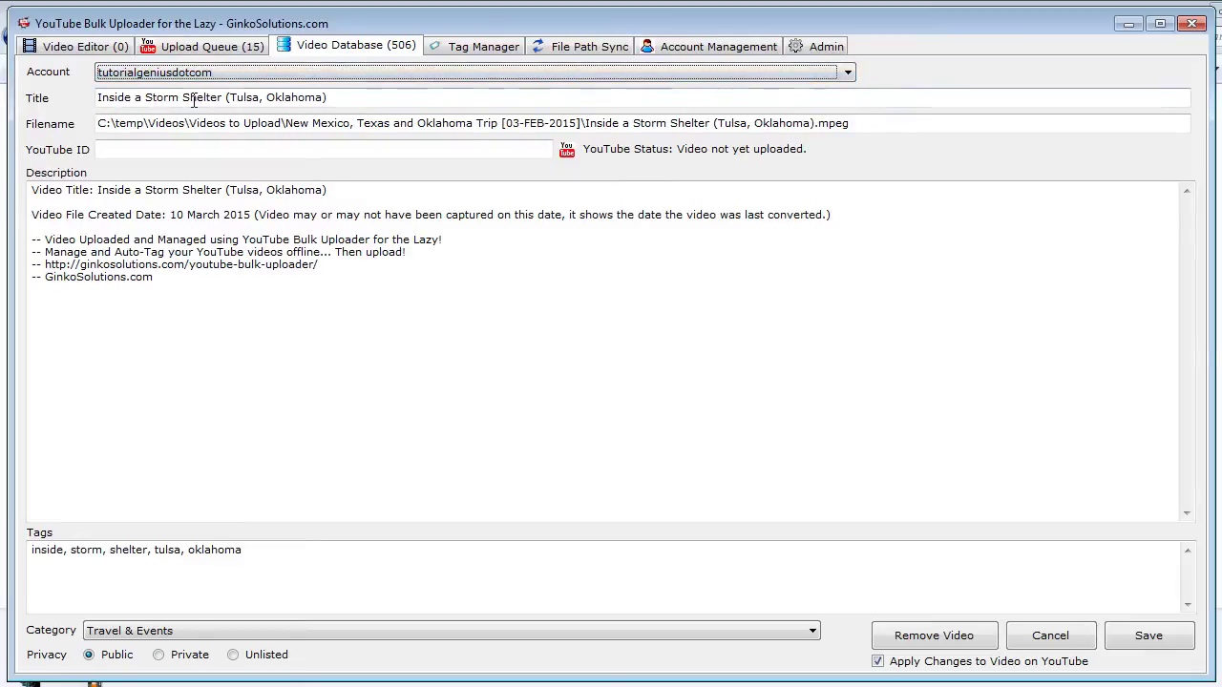
Replace Tulsa with Oklahoma City in the video's title so it reads "Inside a Storm Shelter (Oklahoma City, Oklahoma)".
left_click(227, 97)
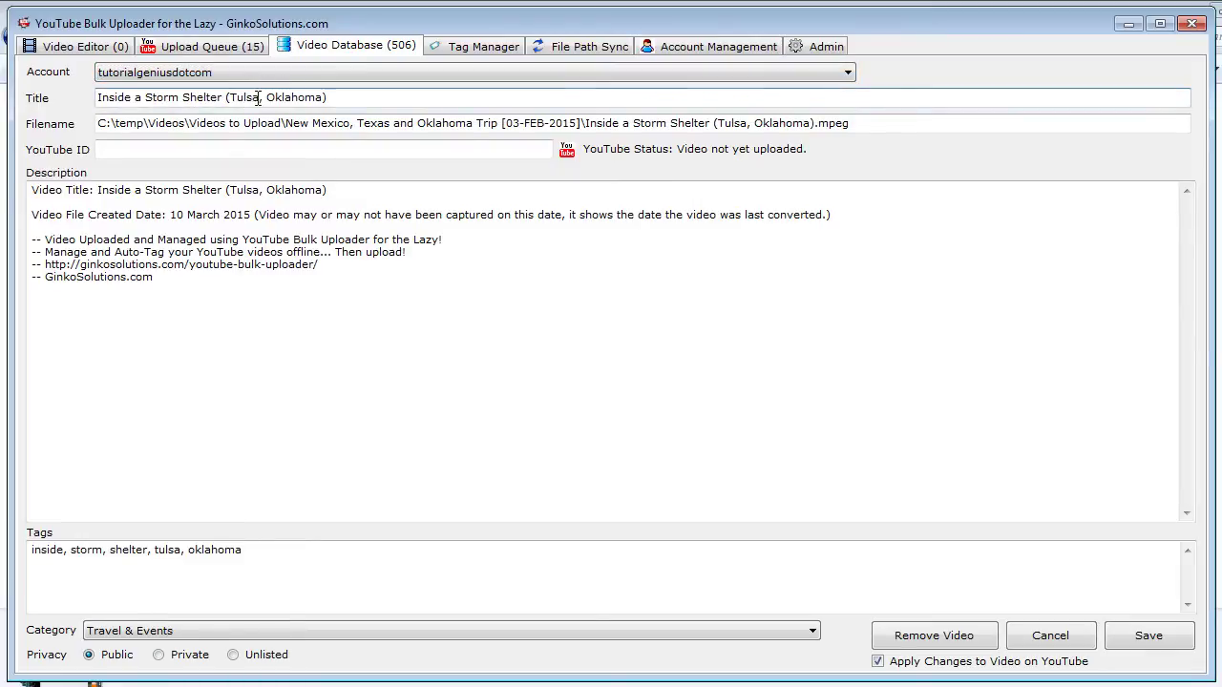
left_click_drag(244, 100, 230, 99)
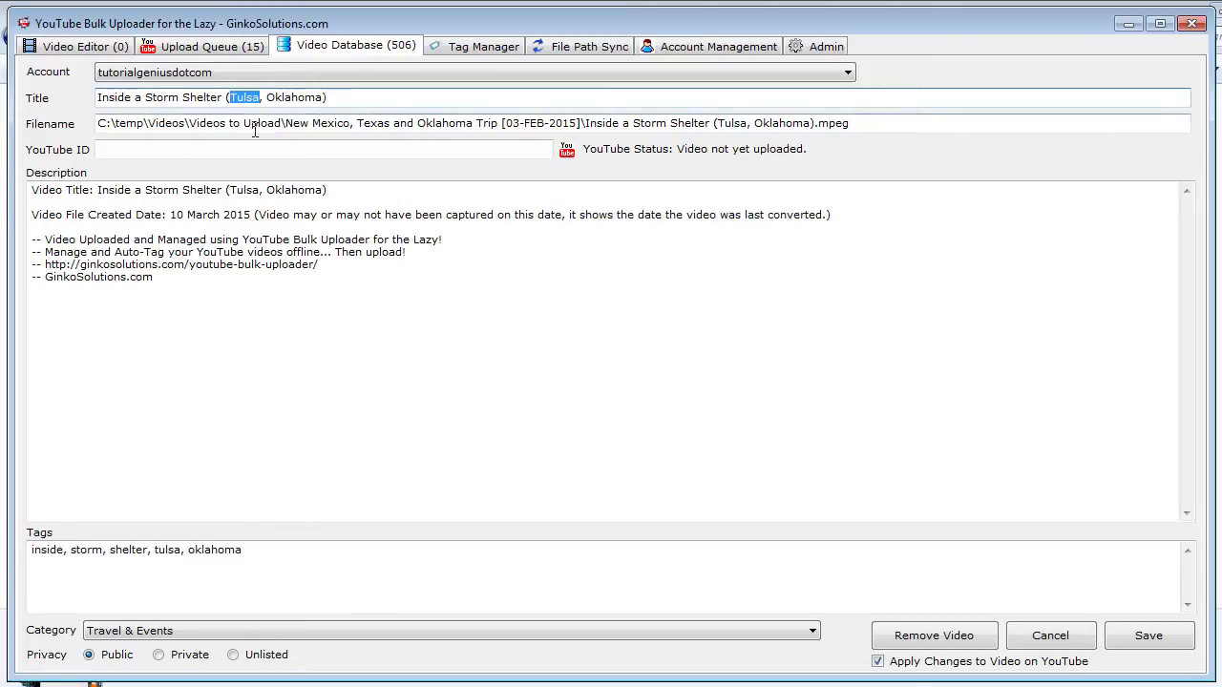
key("BackSpace")
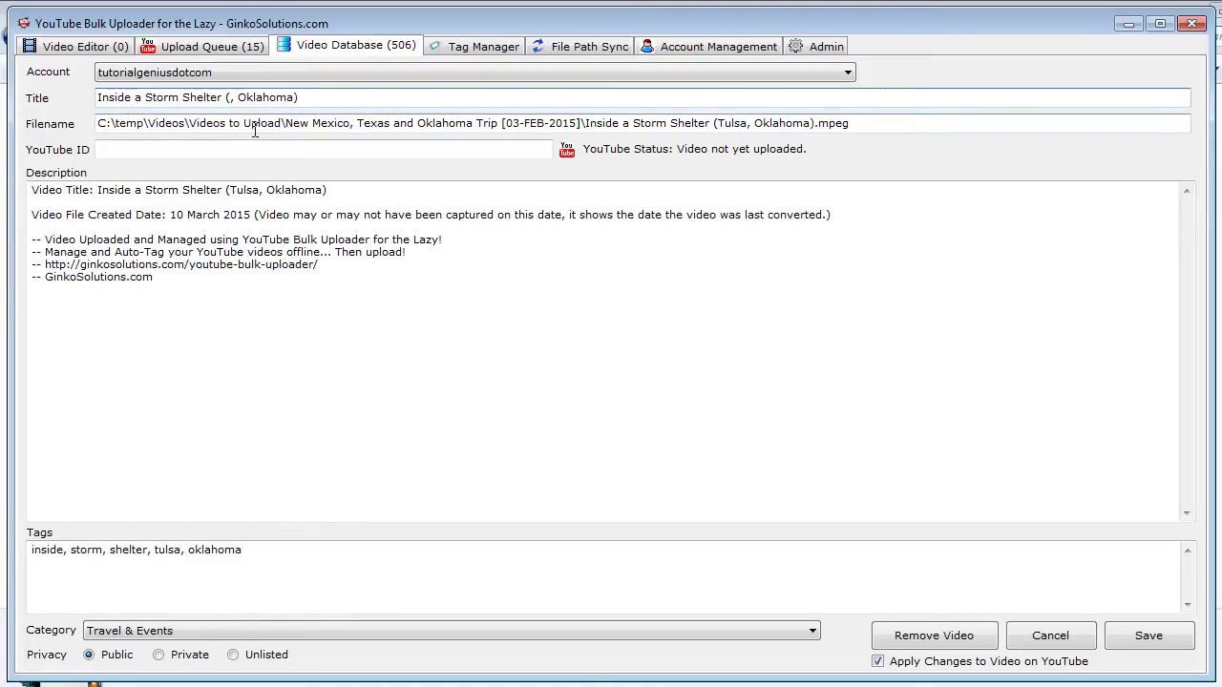
type("Oklahoma City")
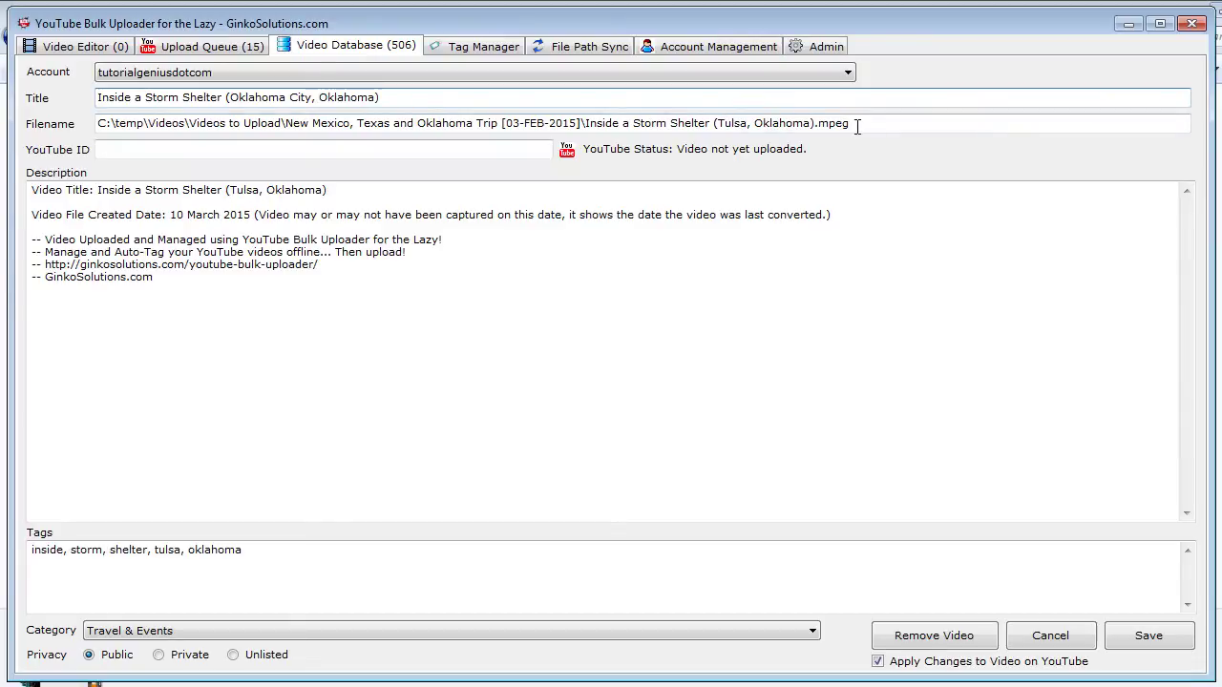
Examine the video's full file path and its YouTube ID field.
left_click_drag(850, 124, 100, 172)
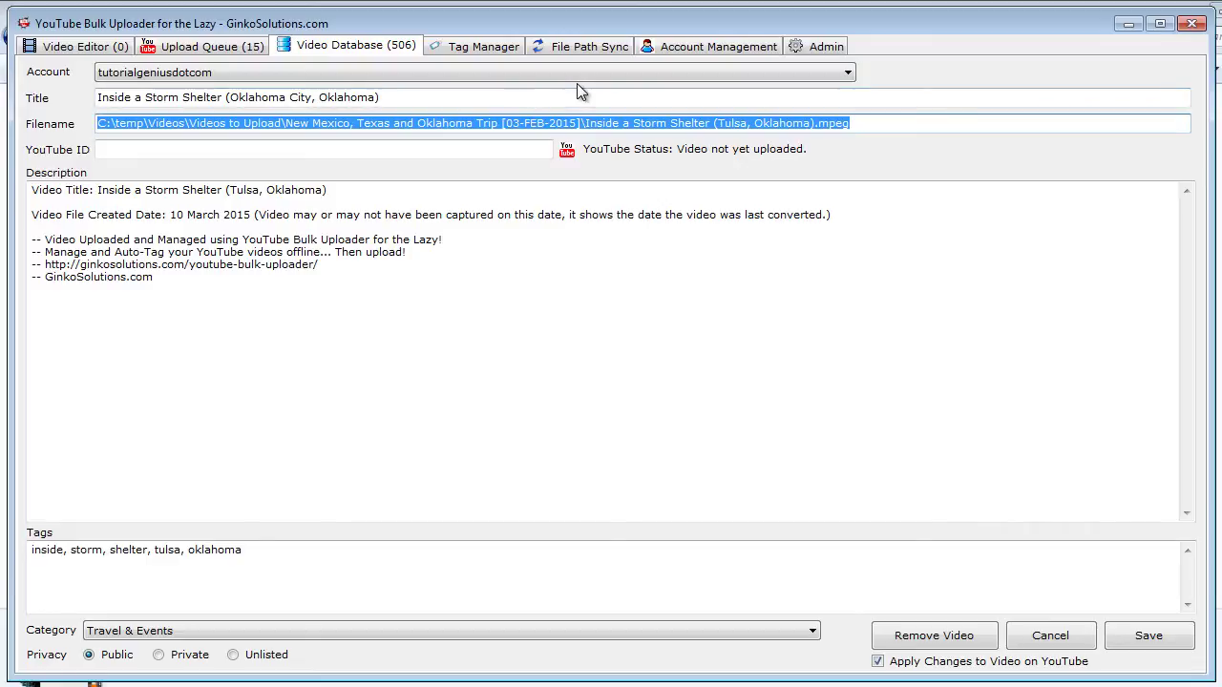
left_click(486, 124)
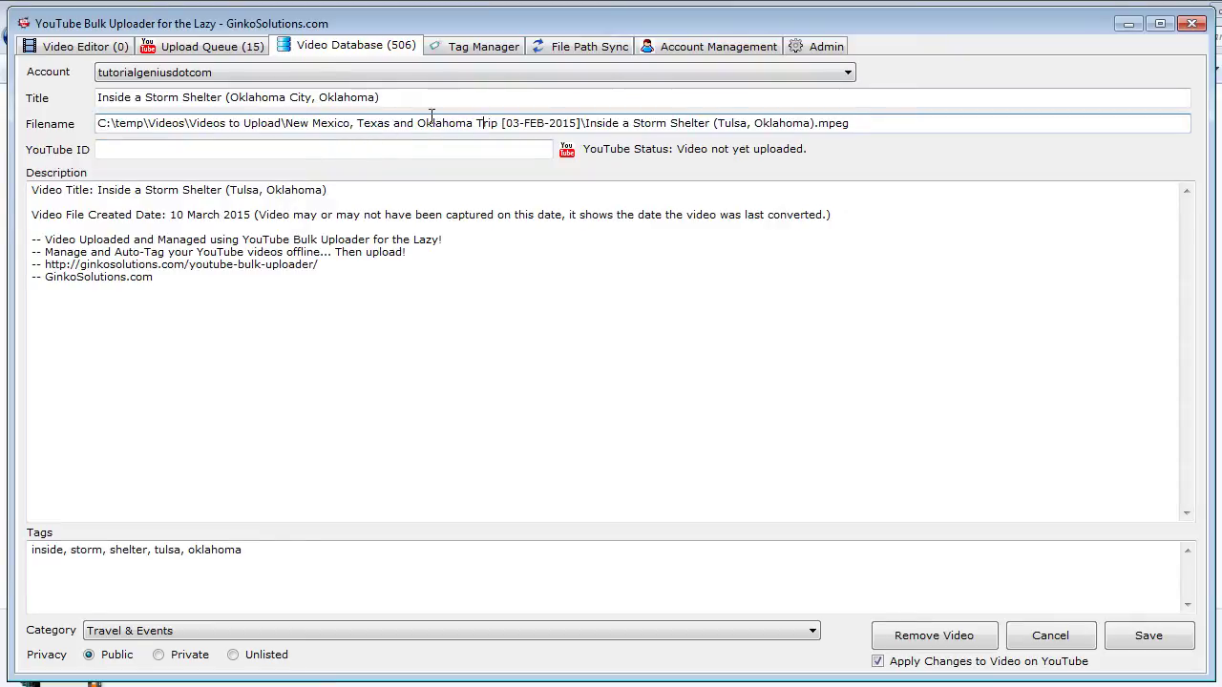
left_click(860, 118, "shift")
left_click(872, 121)
left_click(131, 157)
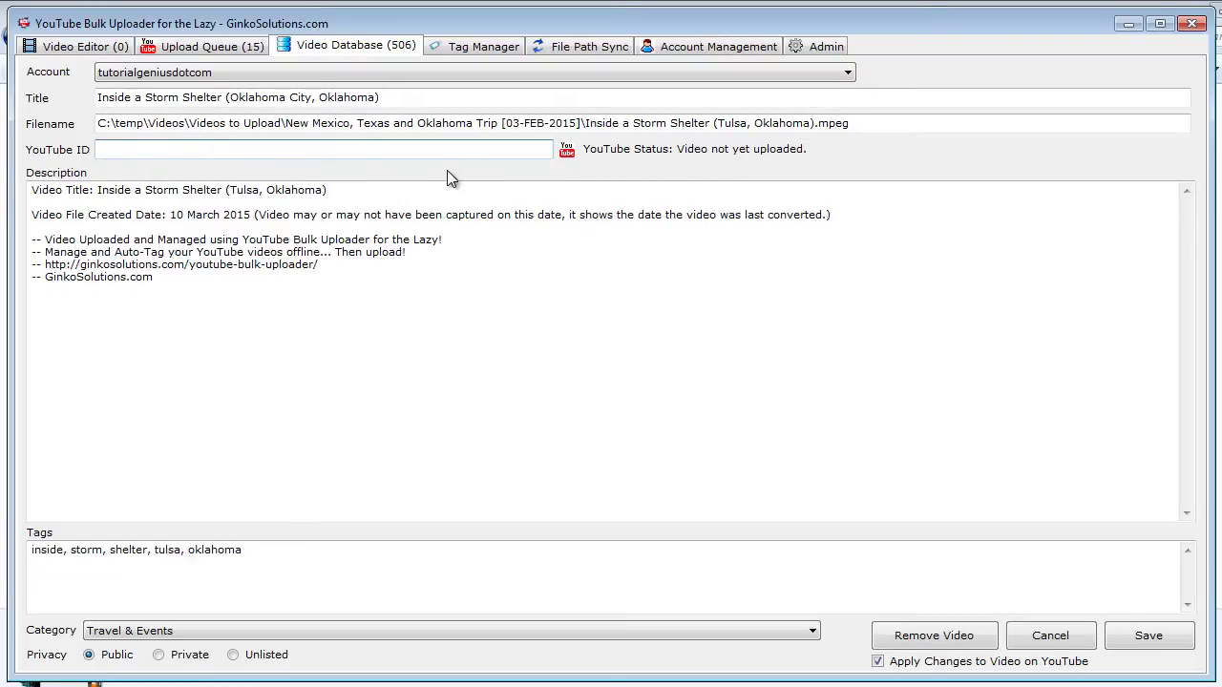
Examine the description text and the automatically generated tags of the Inside a Storm Shelter video.
left_click_drag(275, 324, 29, 187)
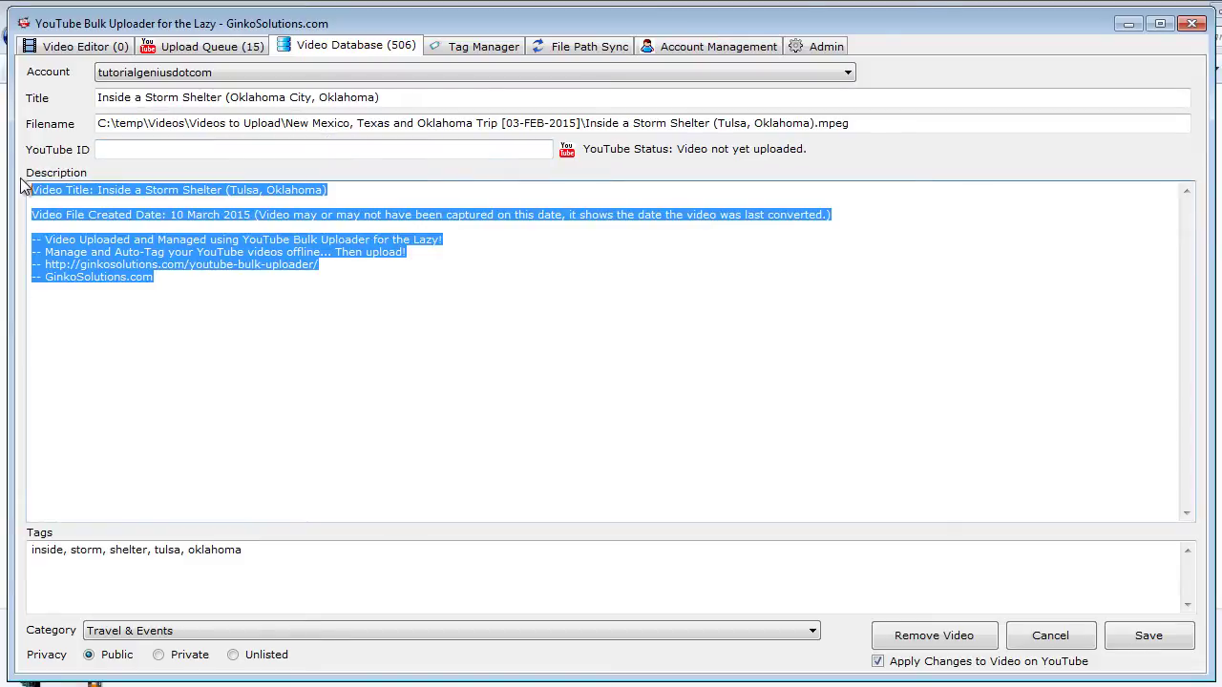
left_click_drag(310, 550, 27, 568)
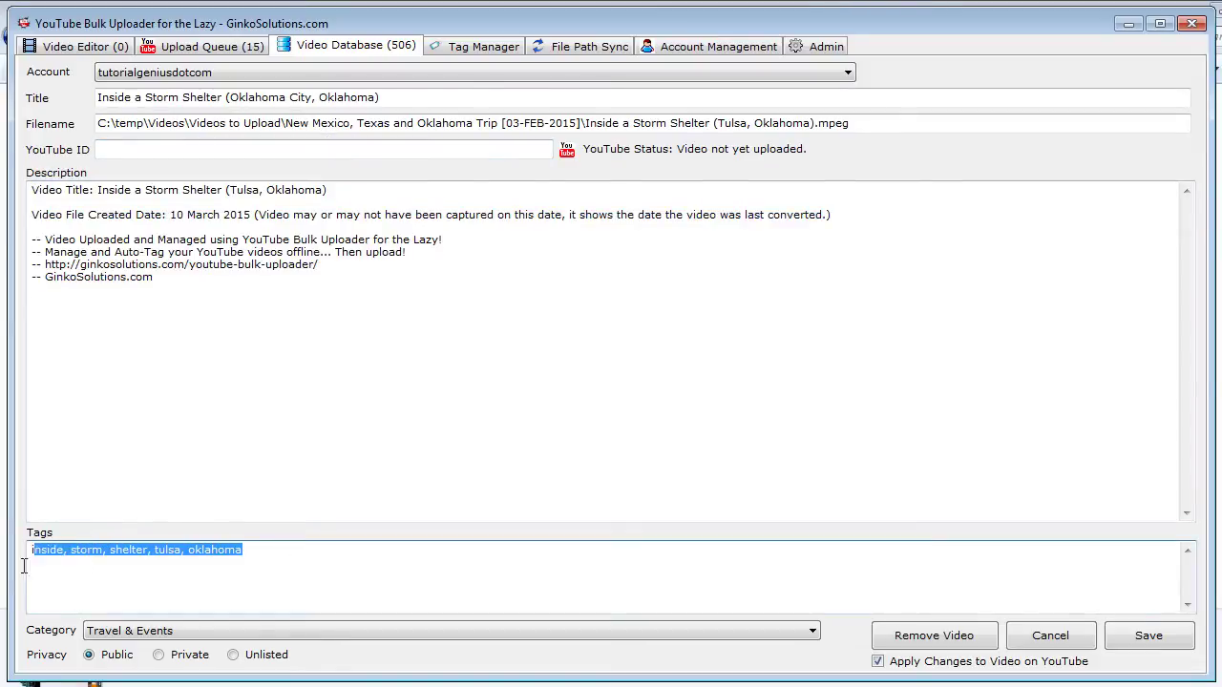
left_click(320, 559)
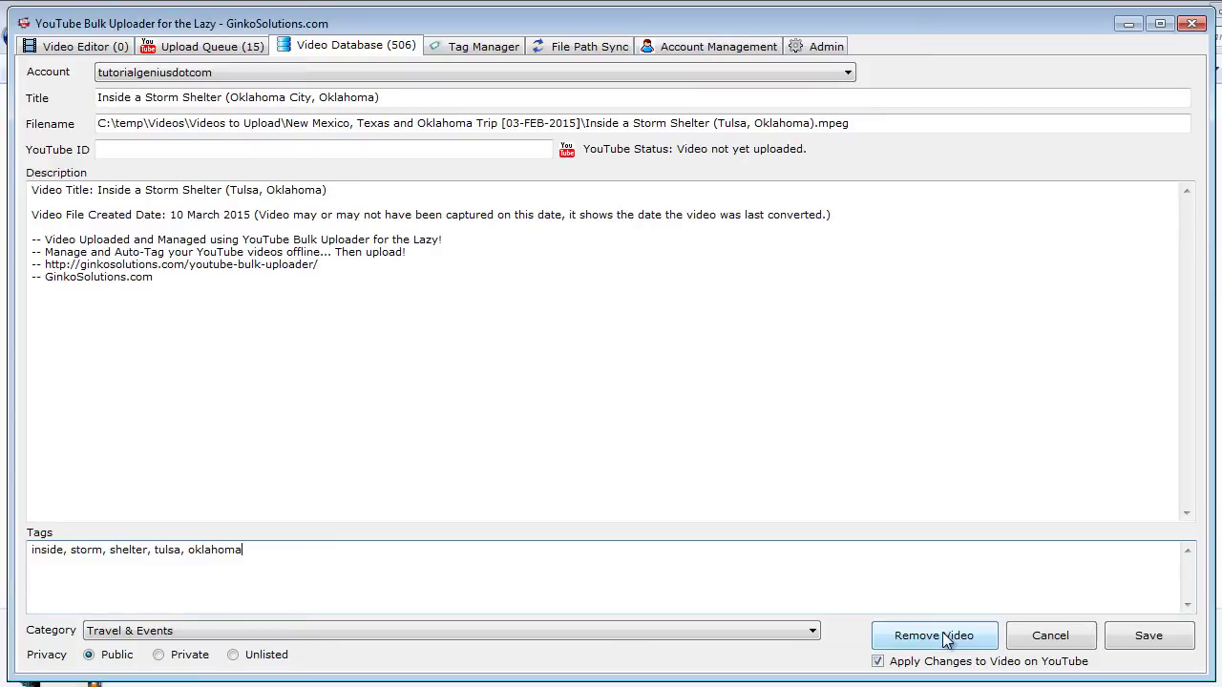
Toggle Apply Changes to Video on YouTube off and on, and close the video's details without saving the edits.
left_click(877, 665)
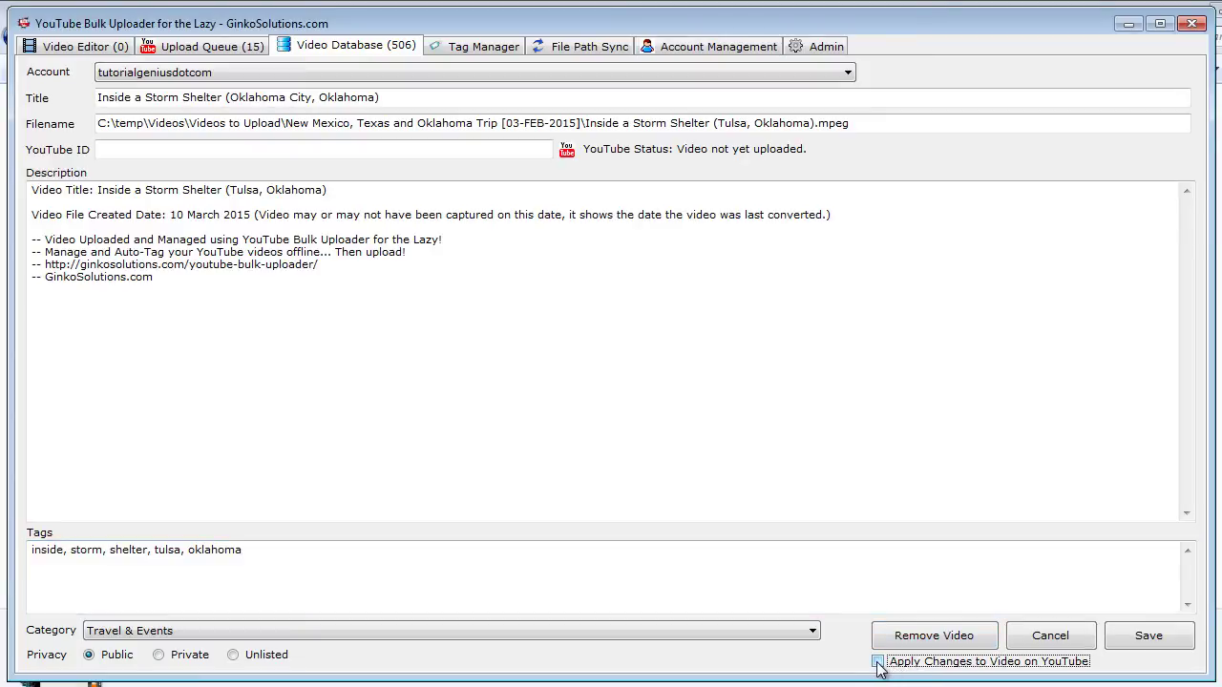
left_click(878, 665)
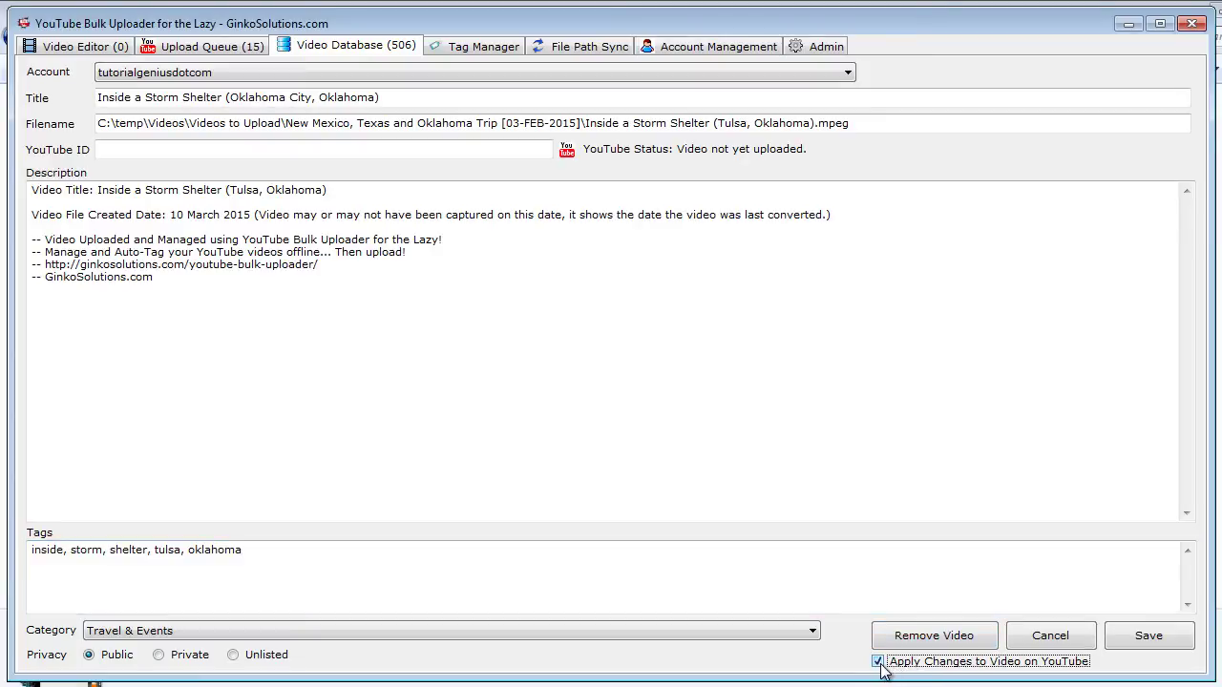
left_click(1050, 636)
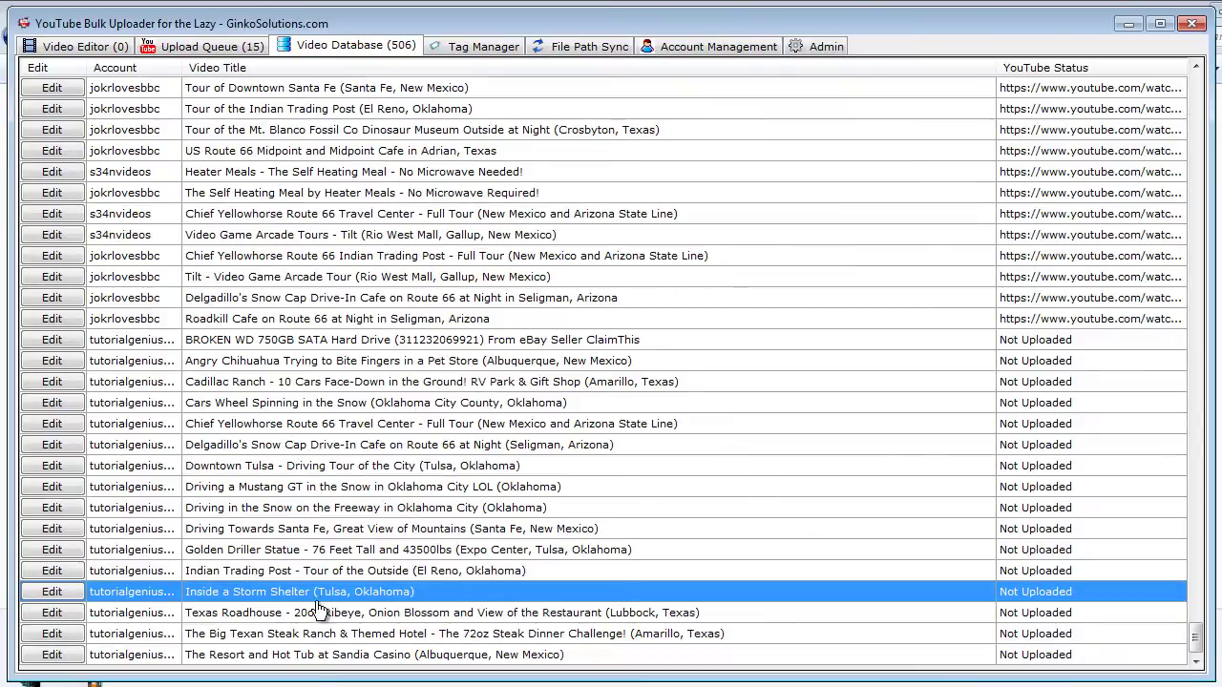
Review the Inside a Storm Shelter entry in the database and the Upload Queue's video order, and return to the Video Database.
left_click(244, 573)
left_click(248, 594)
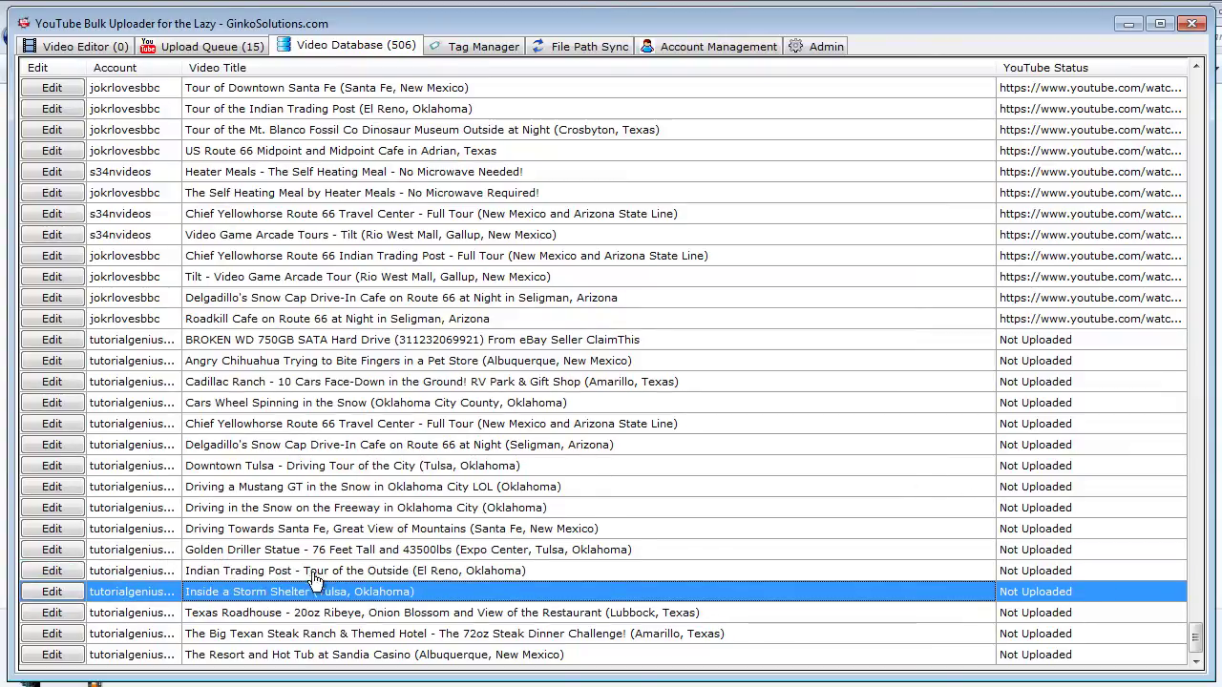
left_click(205, 45)
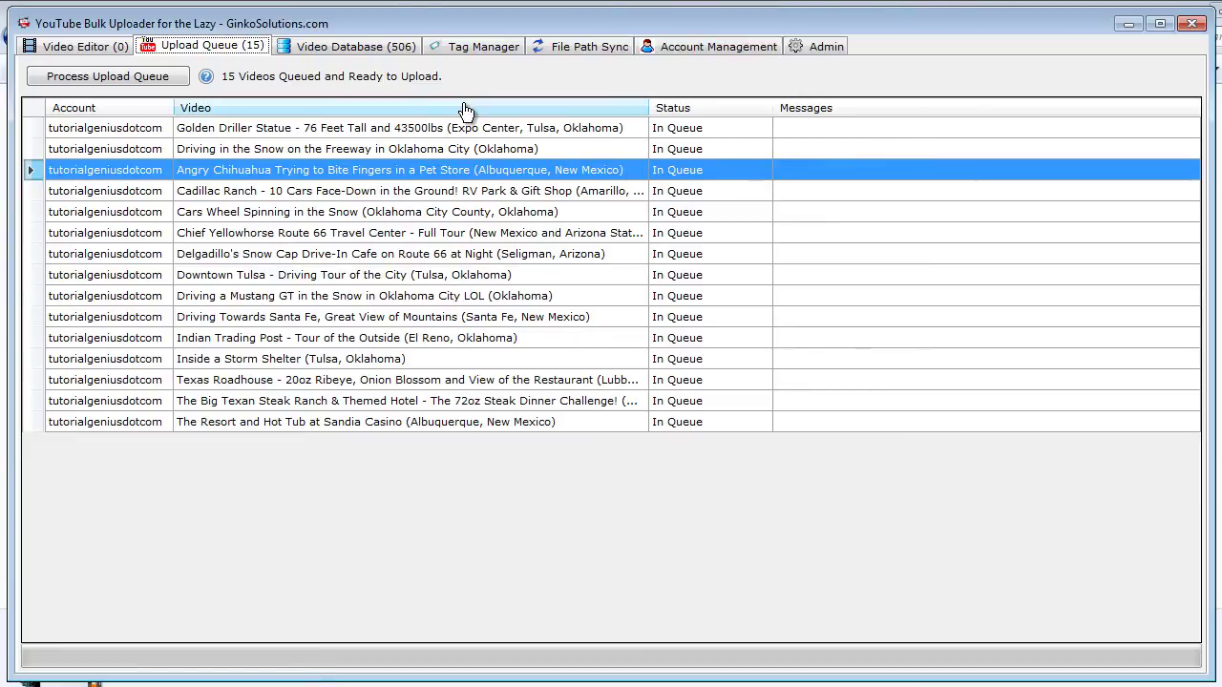
left_click(359, 48)
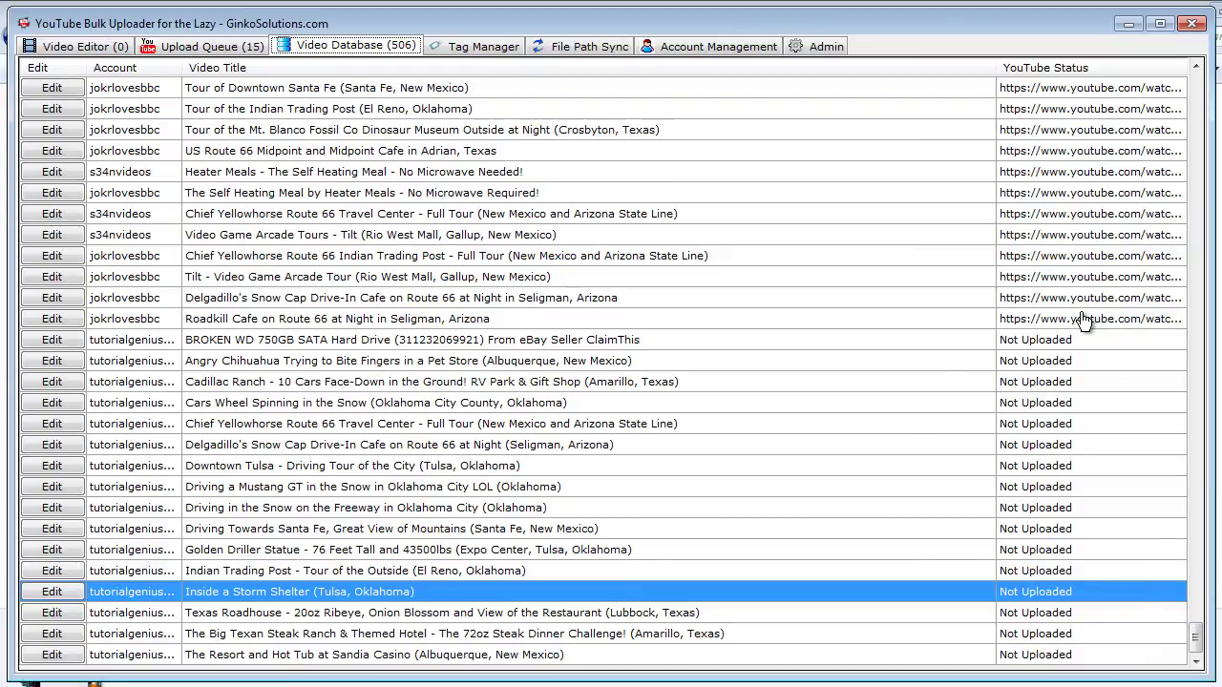
View the Roadkill Cafe video's YouTube page from its database link, close it and return to the database list.
double_click(1022, 320)
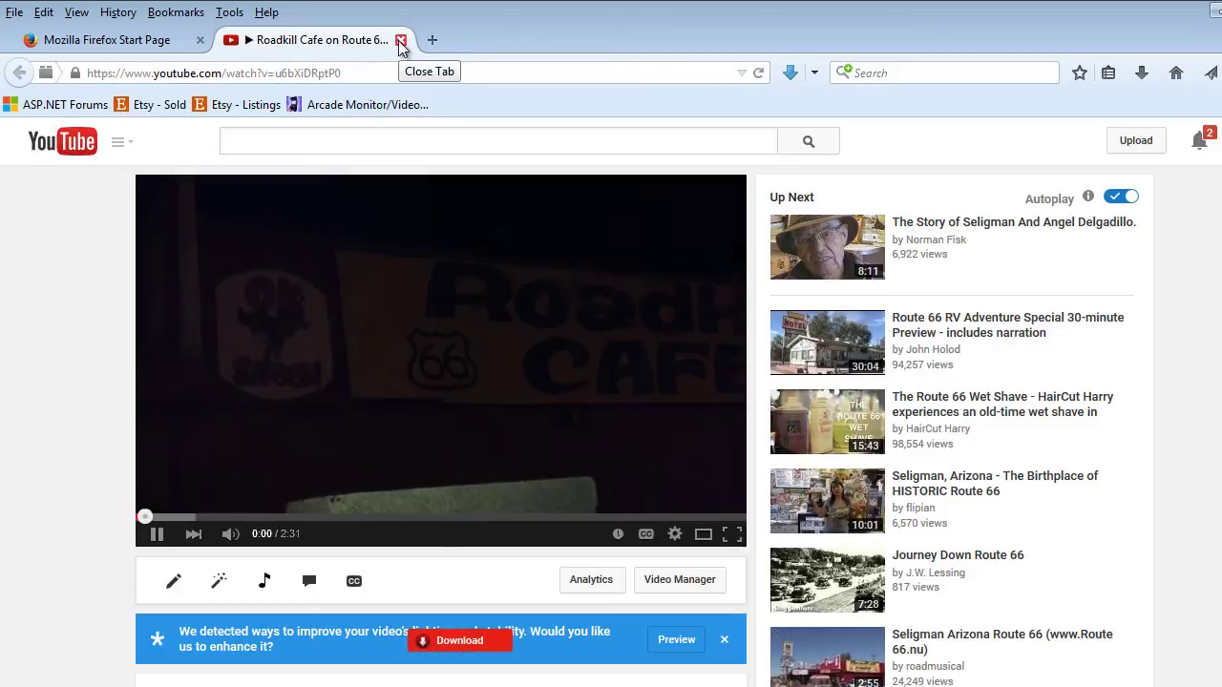
left_click(401, 41)
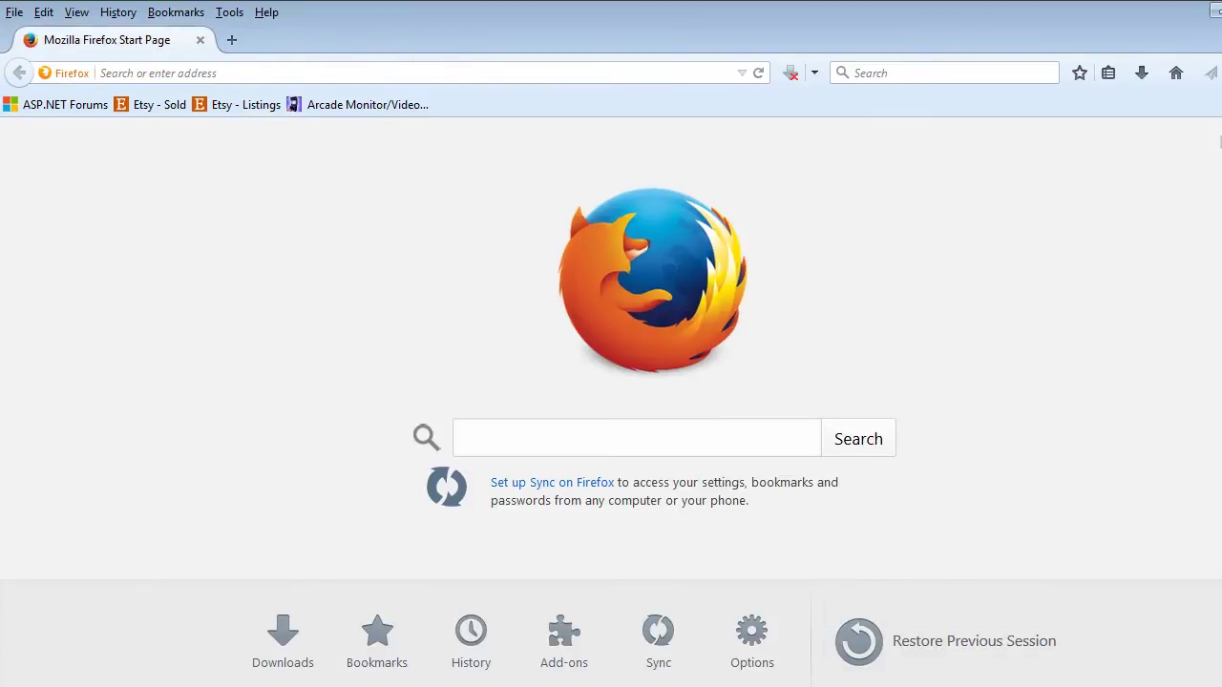
key("alt+Tab")
left_click(1050, 341)
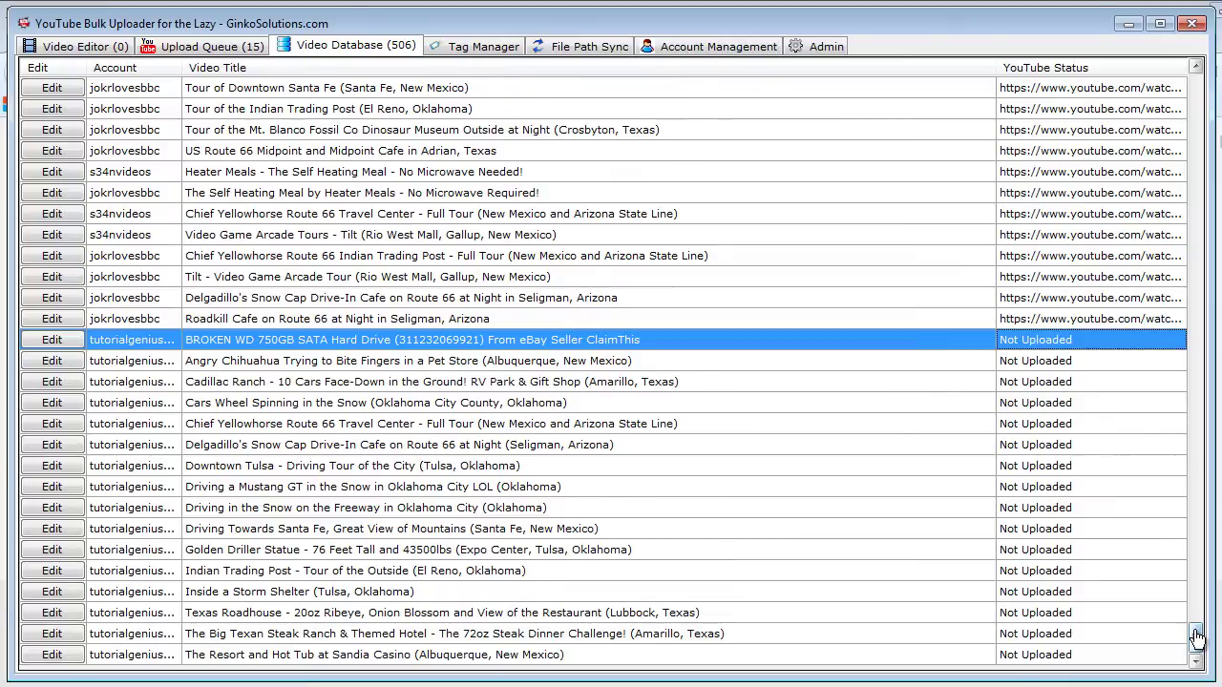
Look over the start of the database list and the Tag Manager's predefined tags, and open File Path Sync.
left_click_drag(1195, 636, 1195, 65)
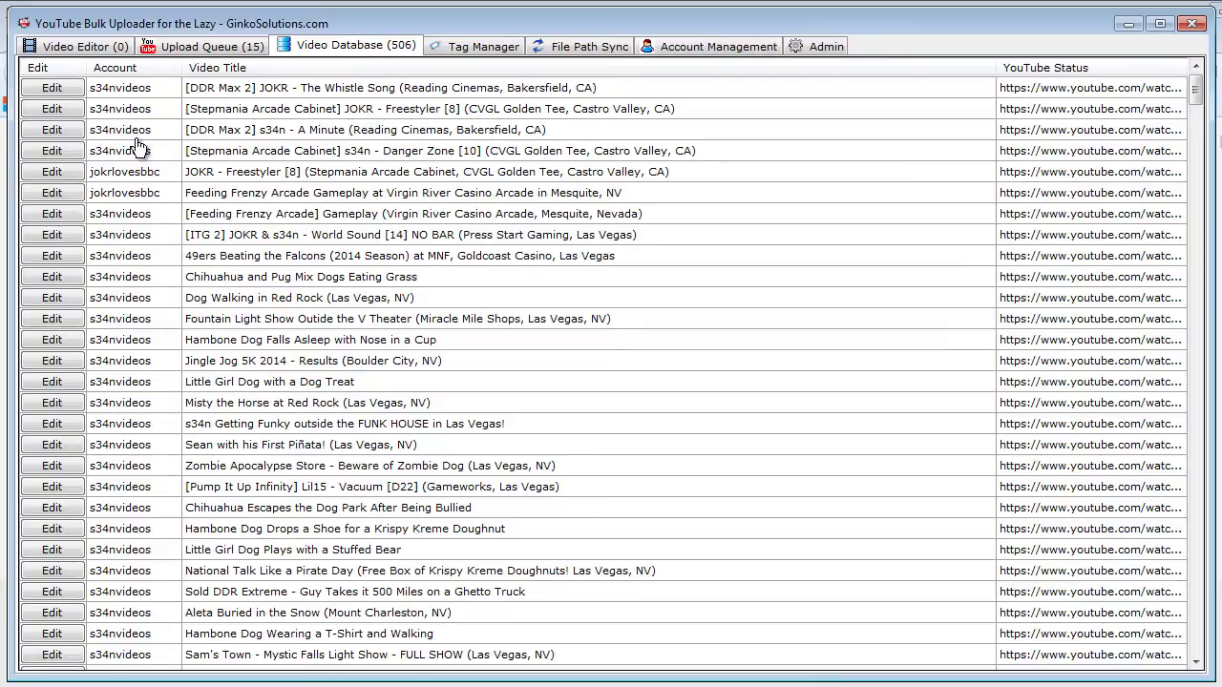
left_click(446, 47)
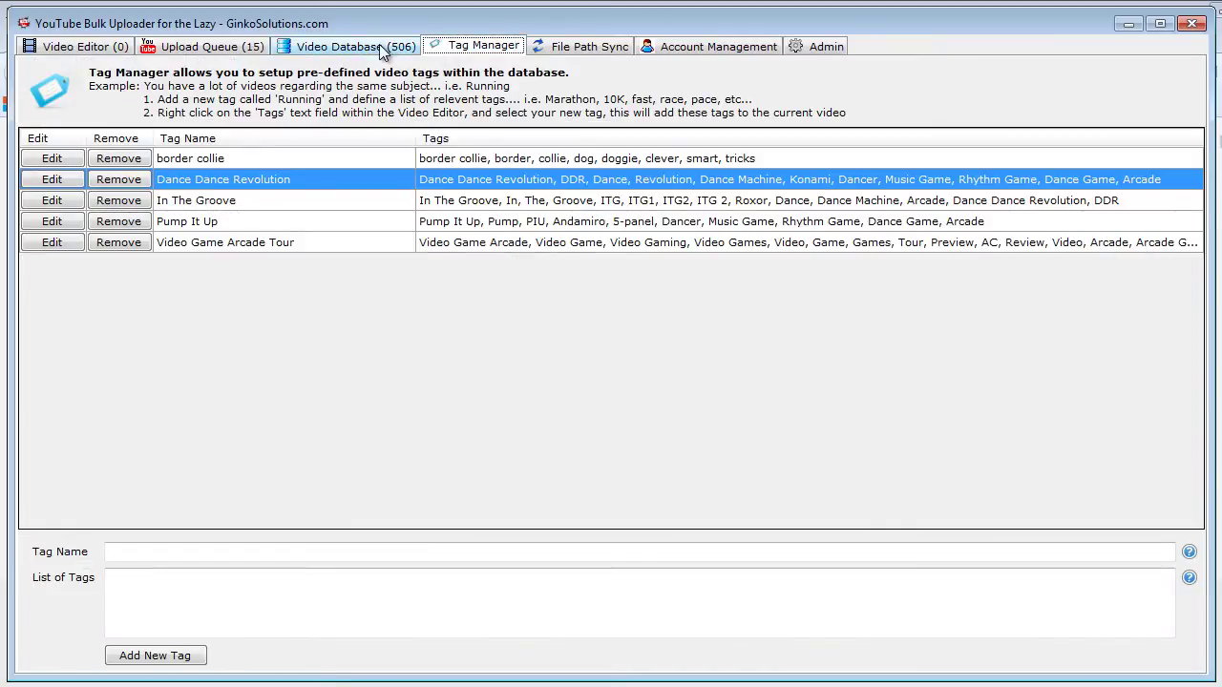
left_click(569, 49)
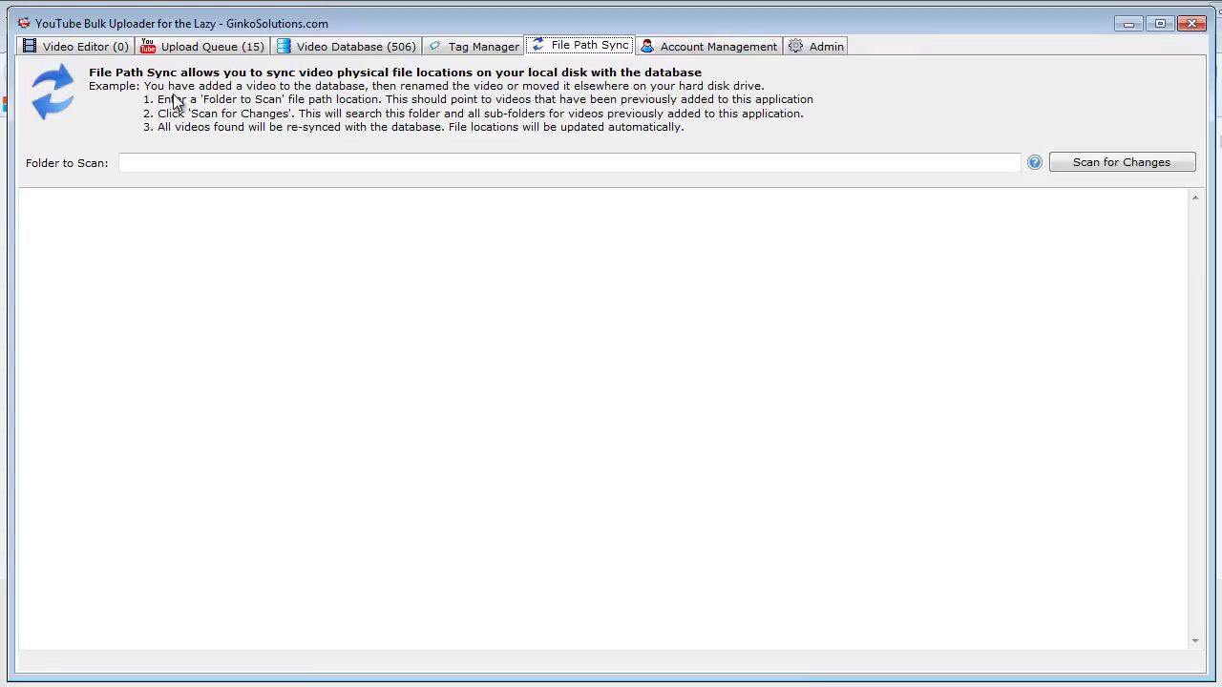
left_click(340, 157)
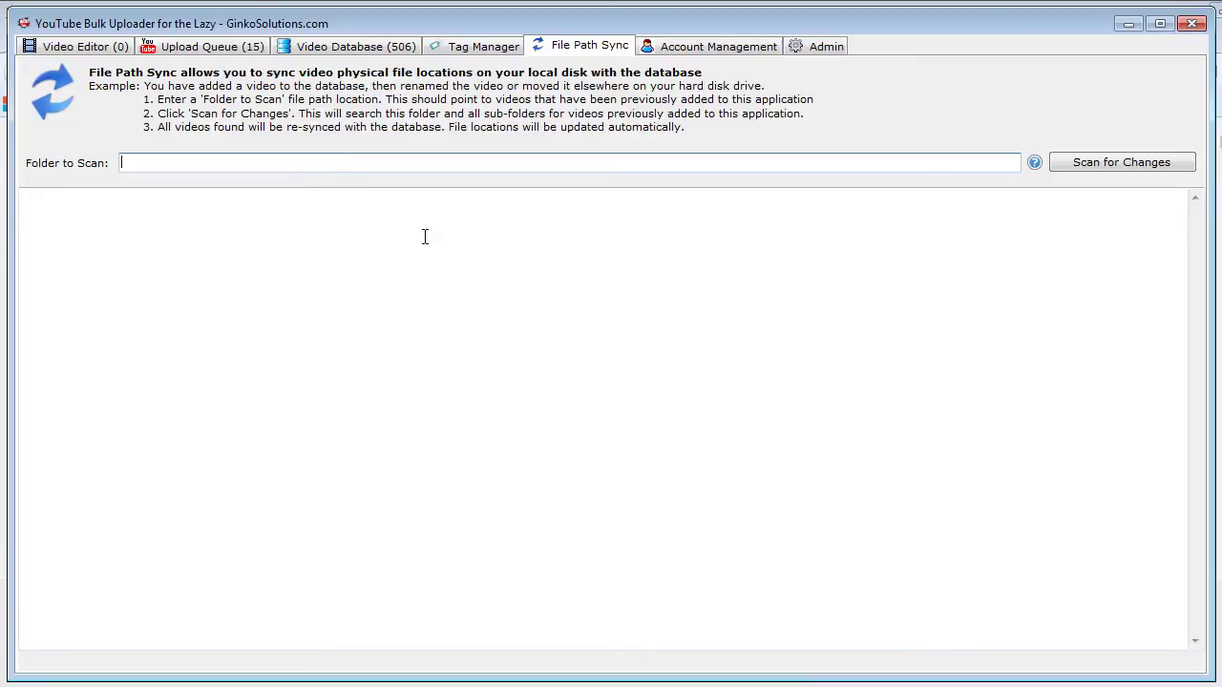
Switch to Windows Explorer and go up from the trip folder to C:\temp\Videos to view its folders.
left_click(853, 683)
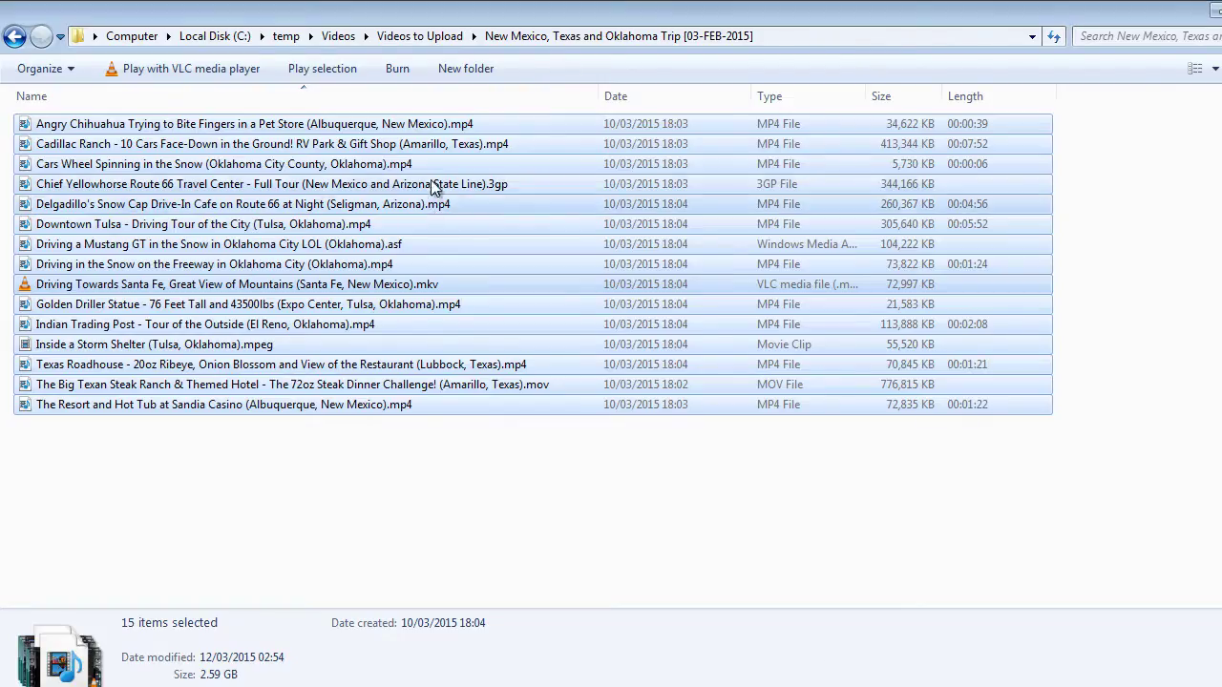
left_click(410, 36)
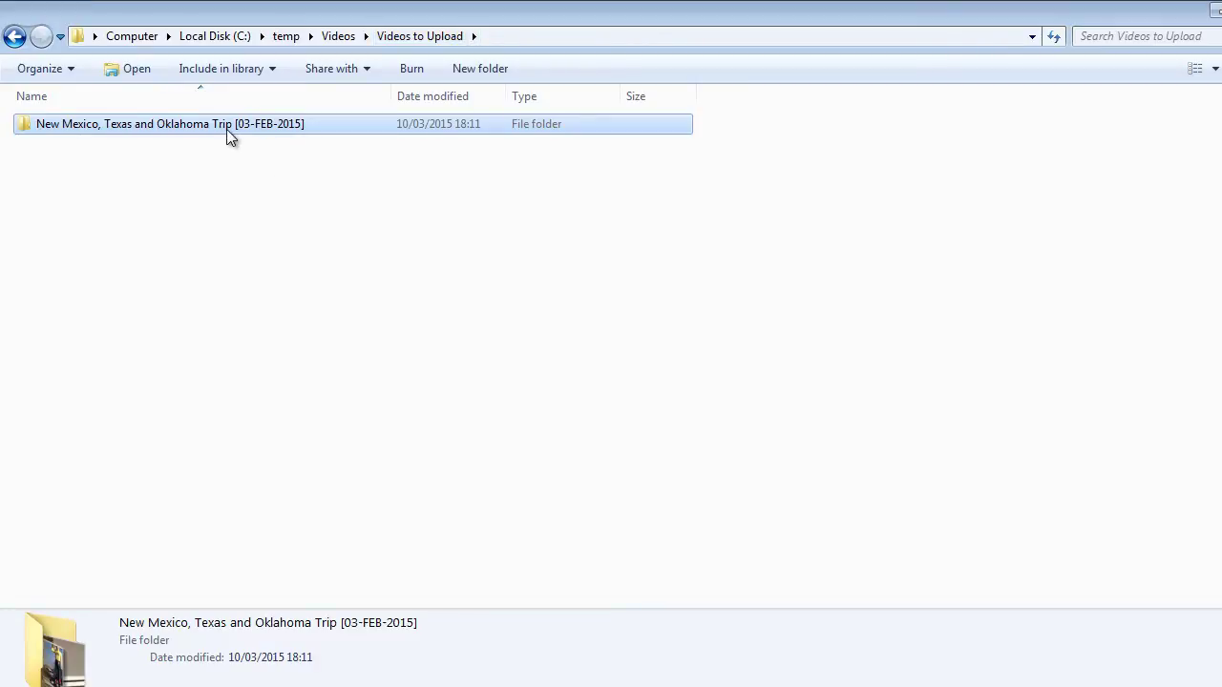
left_click(331, 33)
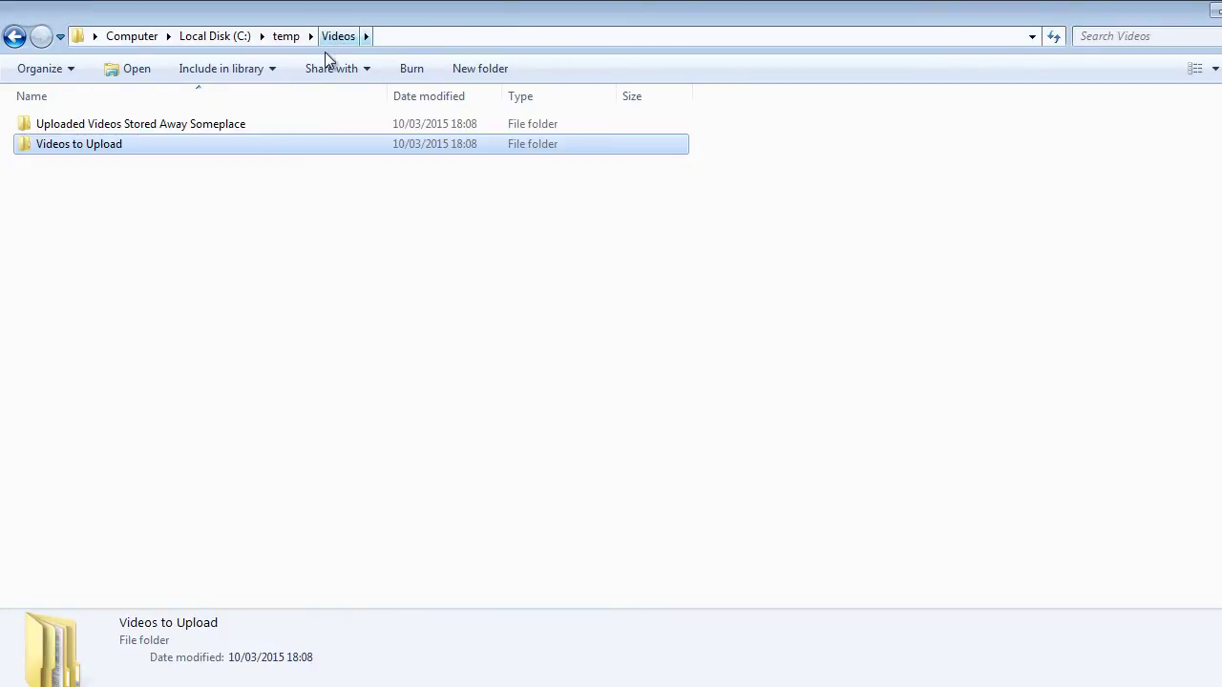
In the New Mexico, Texas and Oklahoma Trip folder, rename the Cadillac Ranch file so "RV Park" reads "R Park".
double_click(127, 142)
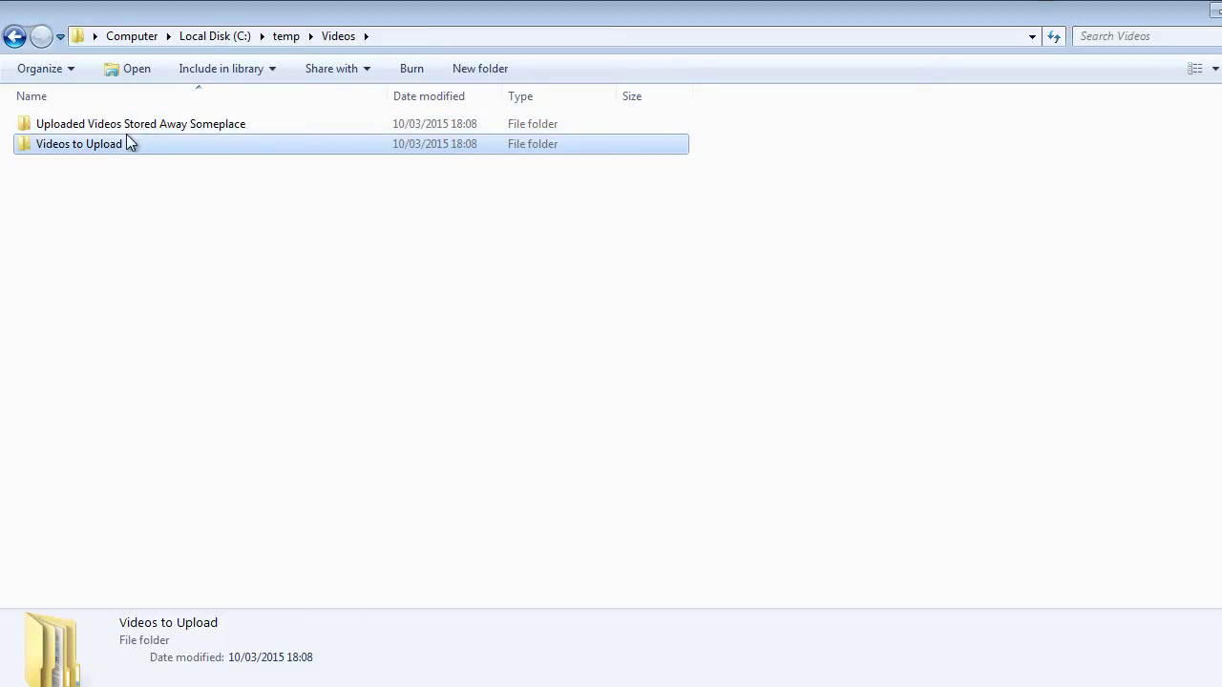
double_click(240, 125)
left_click(269, 143)
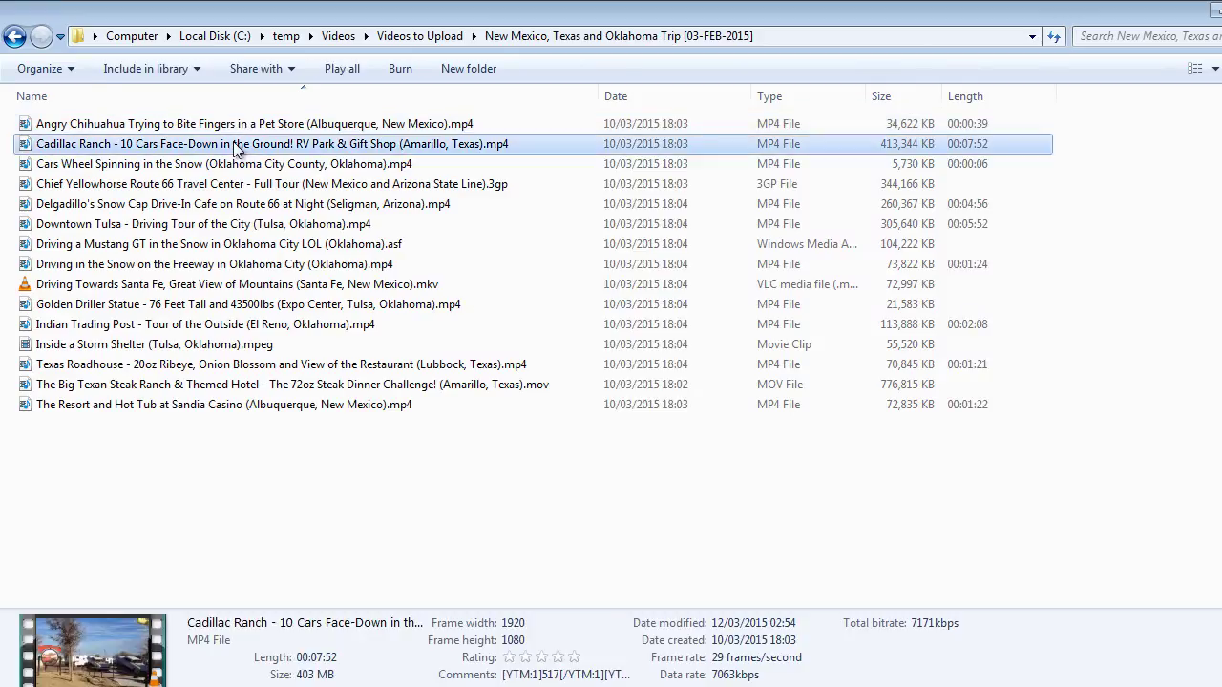
left_click(297, 147)
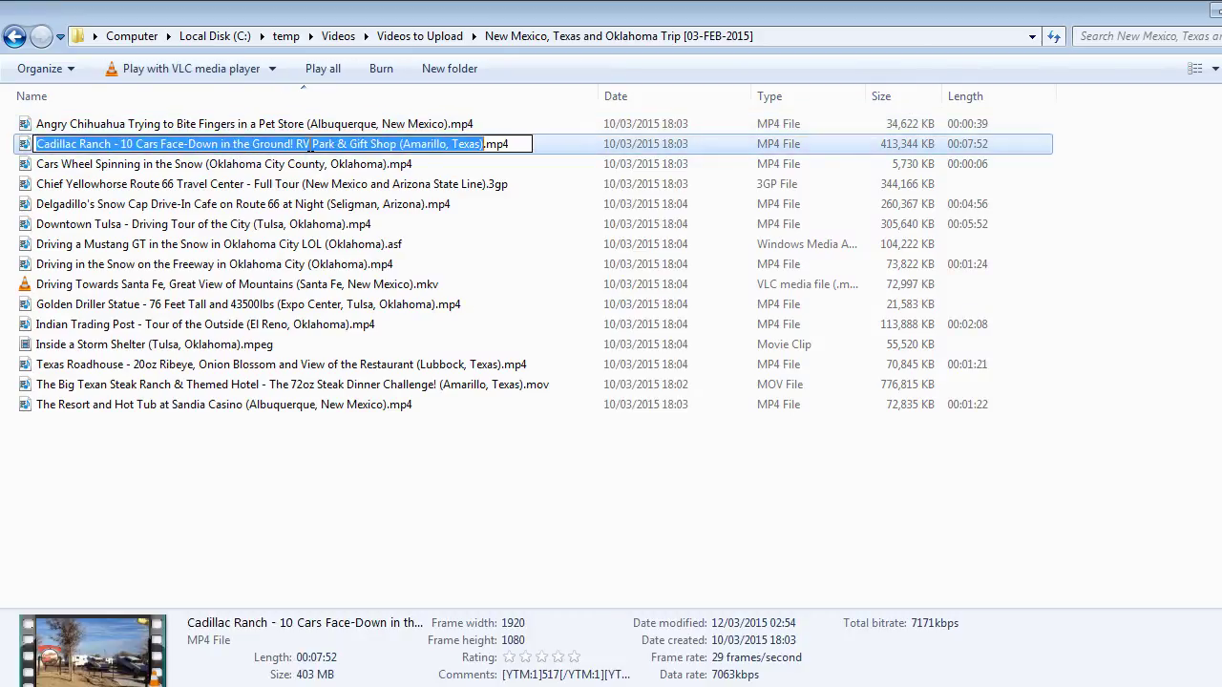
left_click(307, 145)
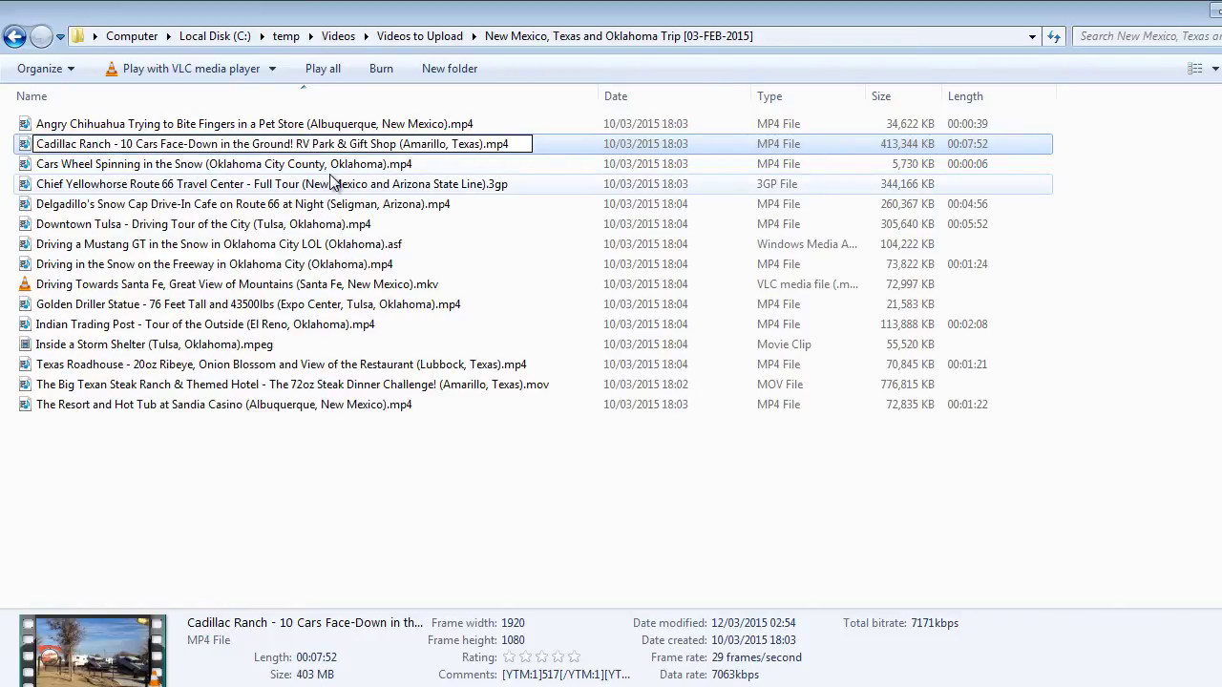
key("BackSpace")
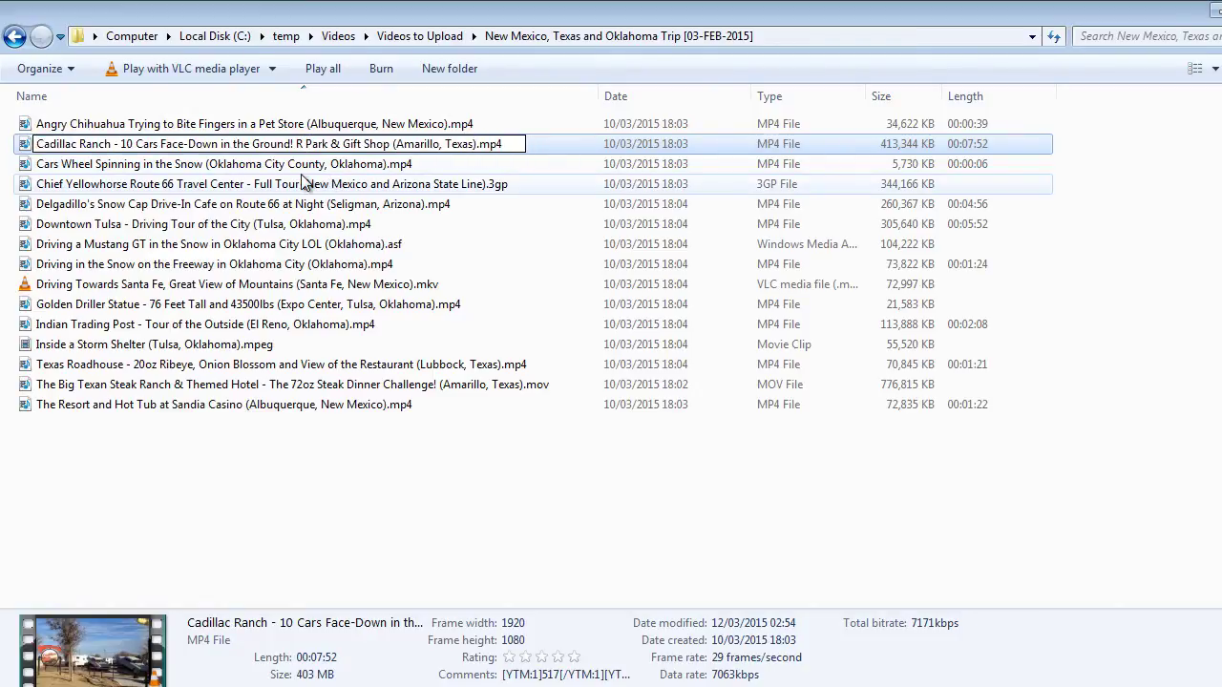
left_click(333, 183)
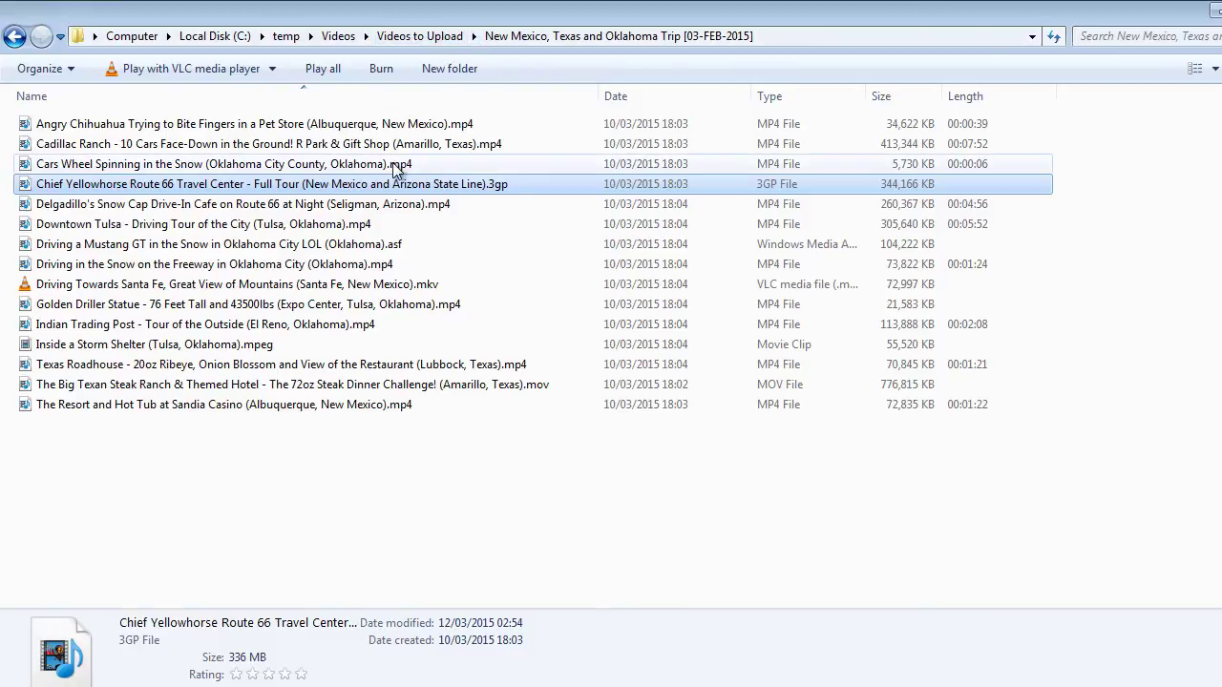
Move the New Mexico, Texas and Oklahoma Trip folder from Videos to Upload into Uploaded Videos Stored Away Someplace, and check both folders.
left_click(442, 36)
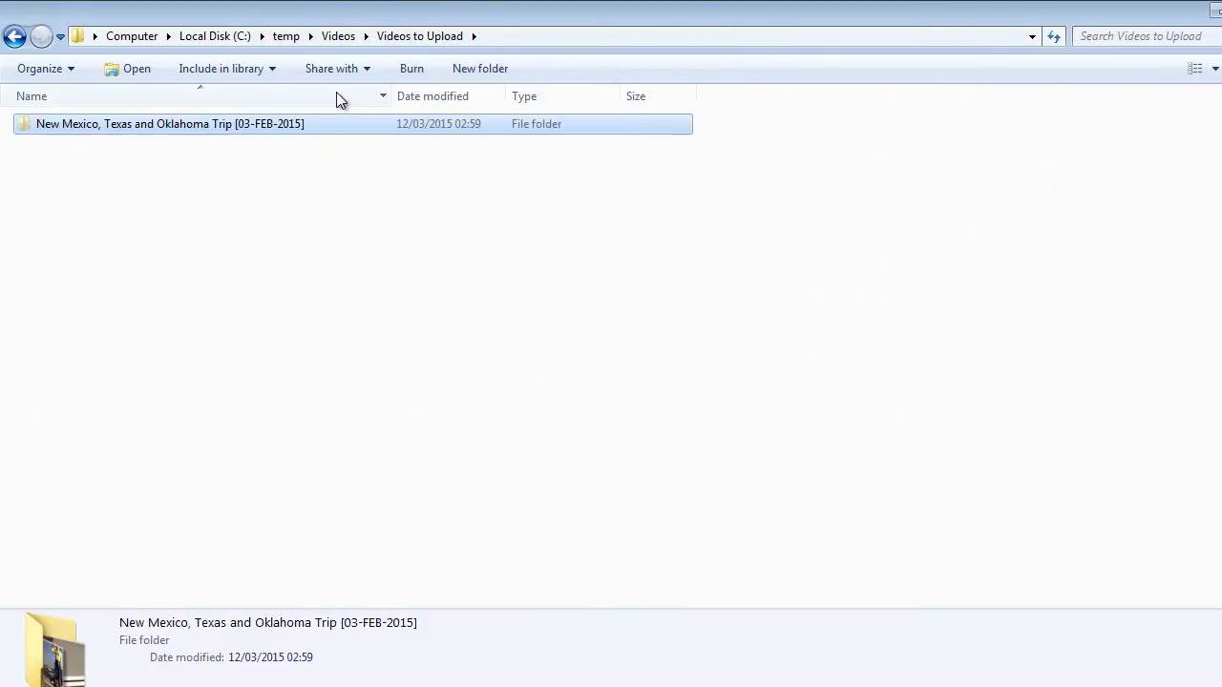
left_click(339, 37)
double_click(292, 122)
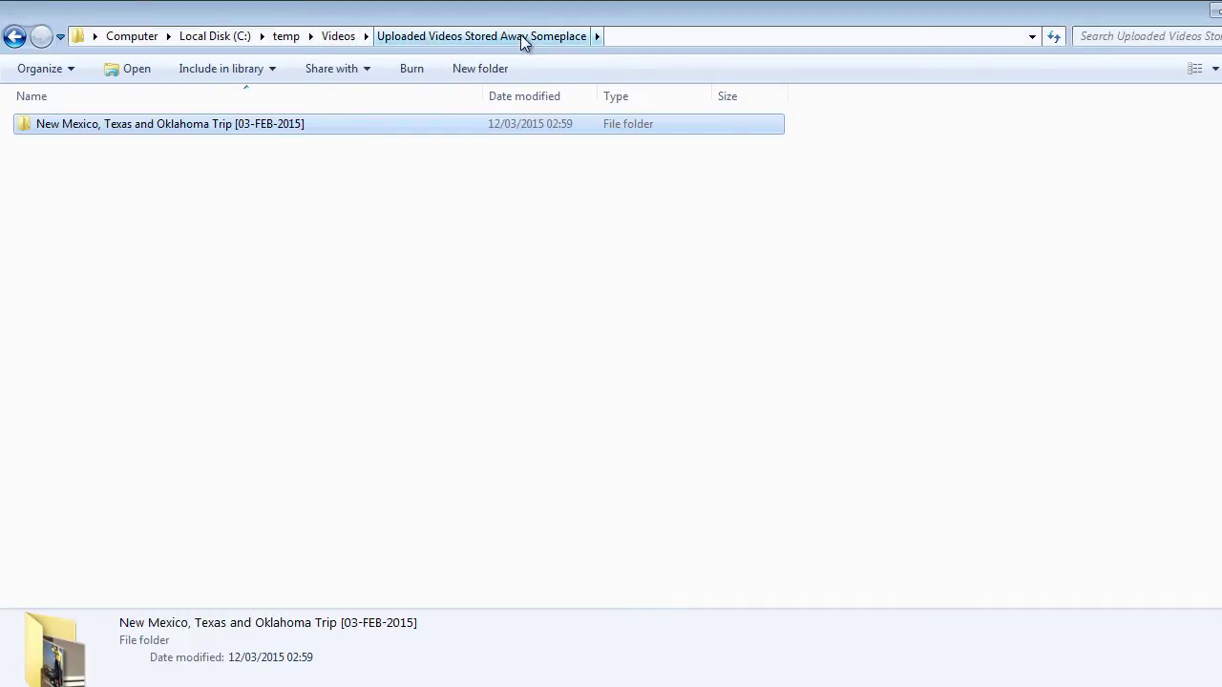
left_click(340, 39)
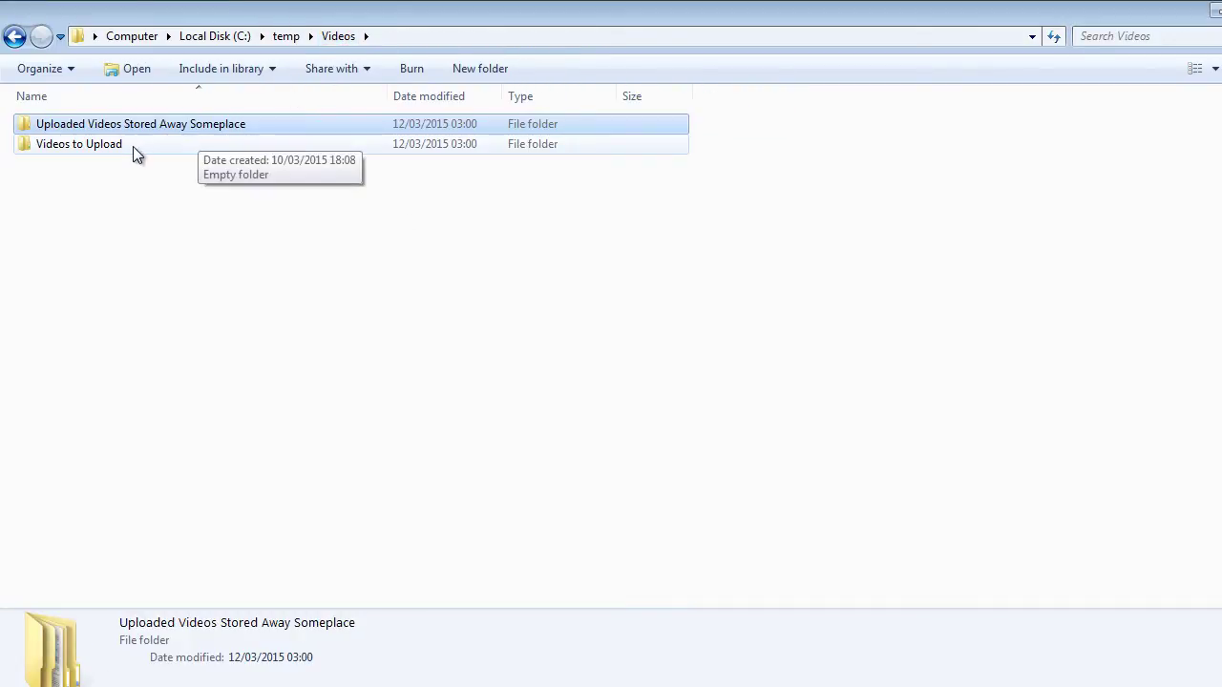
double_click(136, 146)
left_click(338, 35)
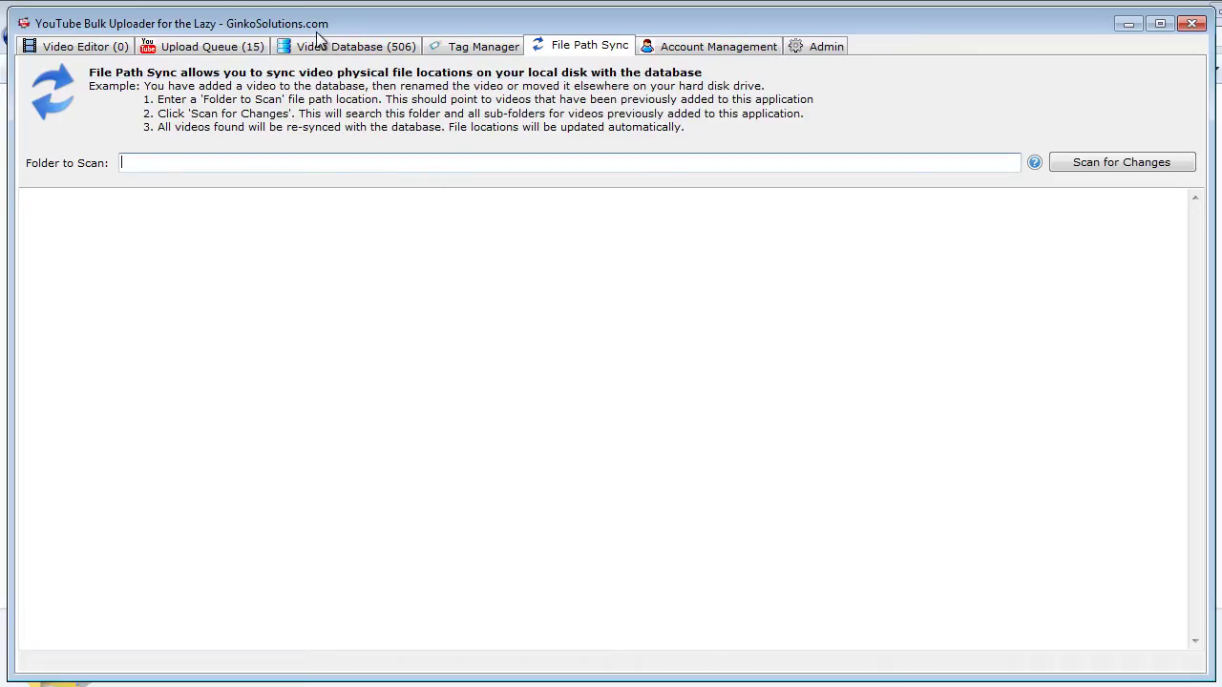
Switch to YouTube Bulk Uploader and examine the Videos to Upload part of the Downtown Tulsa video's stored file path, leaving its details unchanged.
left_click(322, 49)
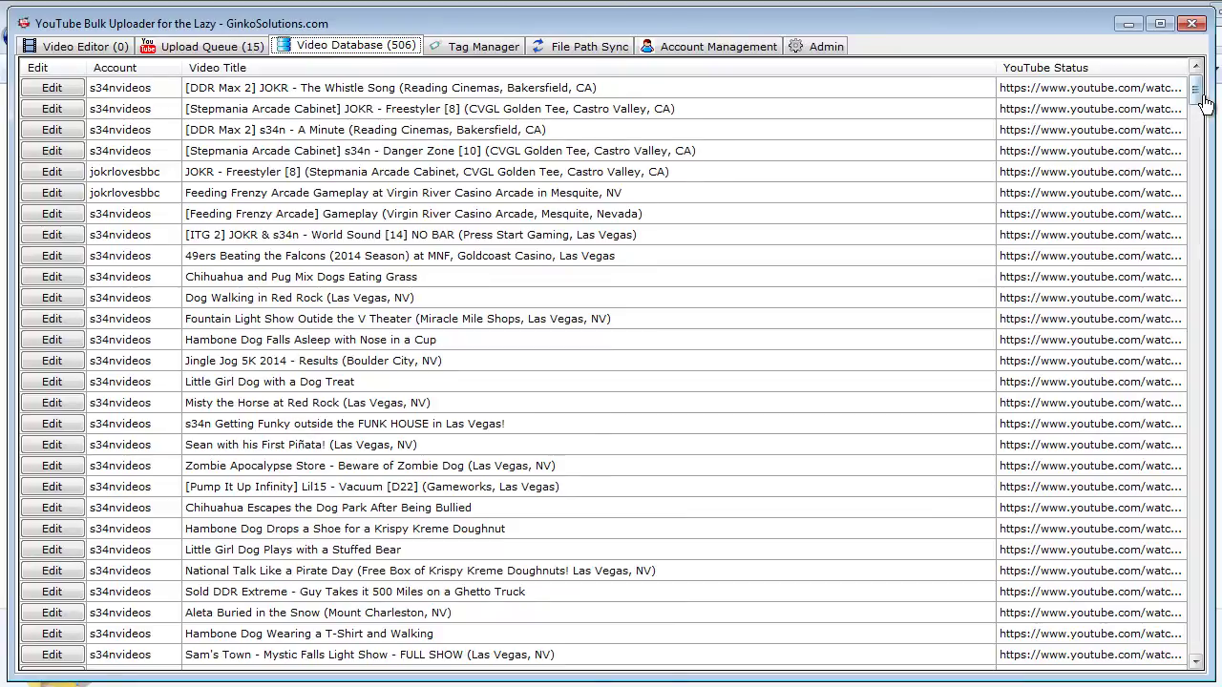
left_click_drag(1198, 96, 1194, 636)
left_click(74, 465)
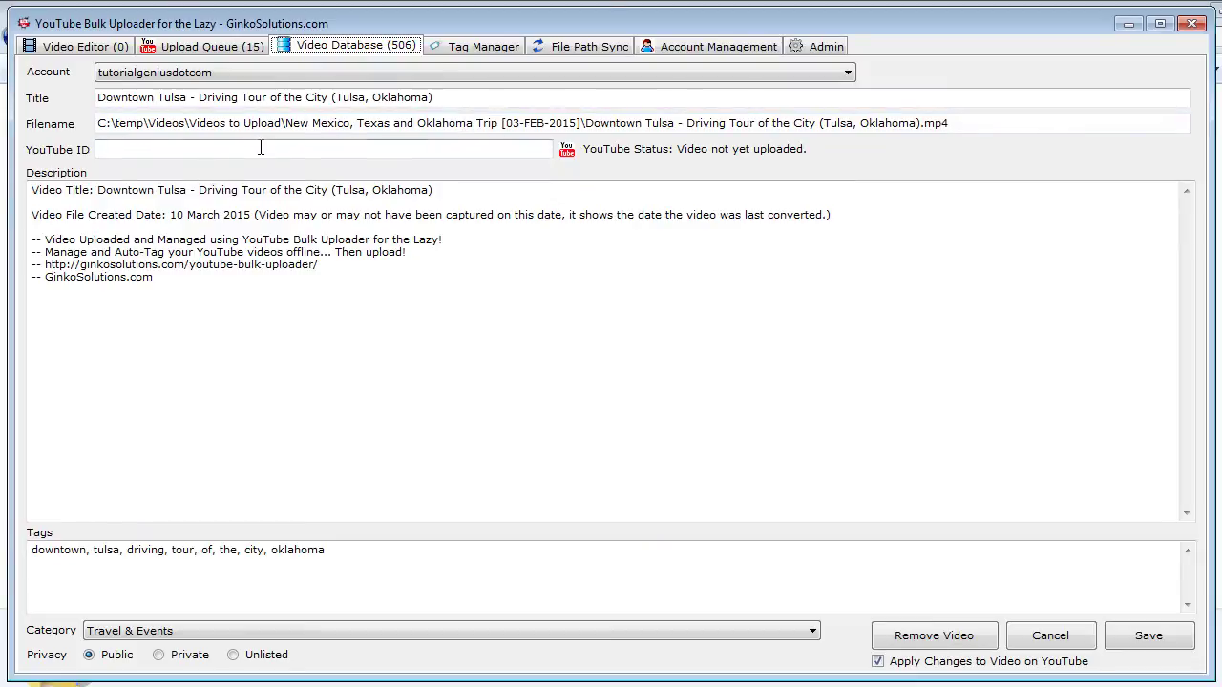
left_click_drag(283, 125, 199, 135)
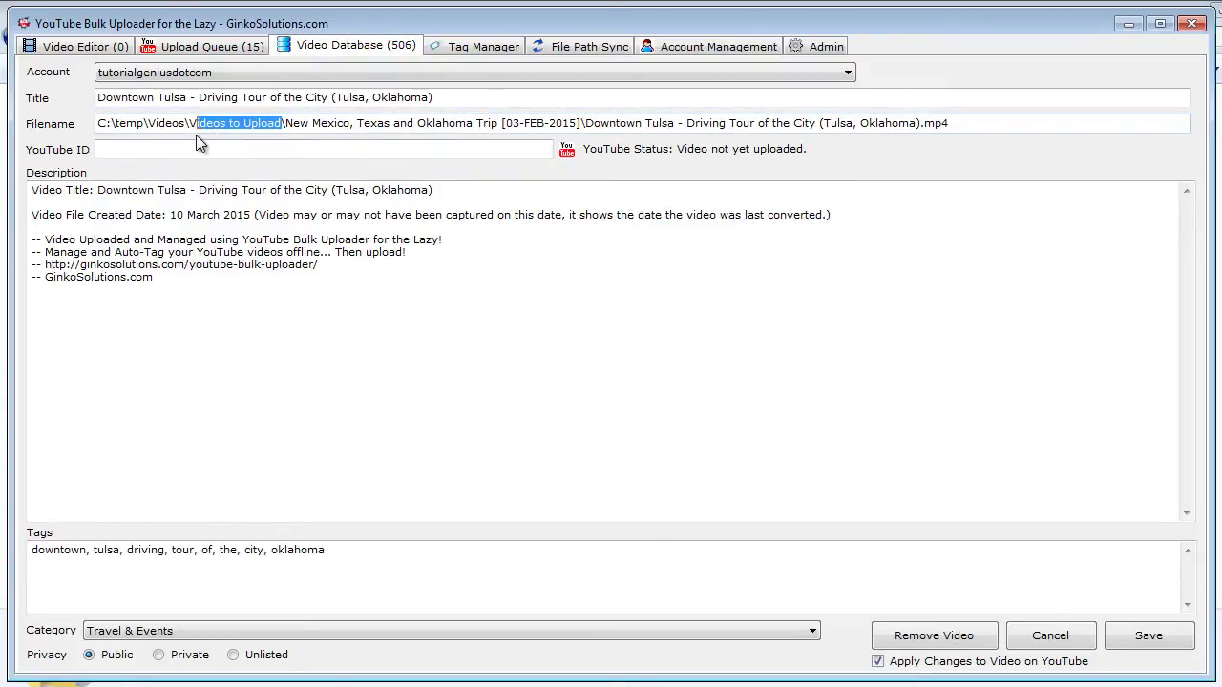
left_click(1062, 630)
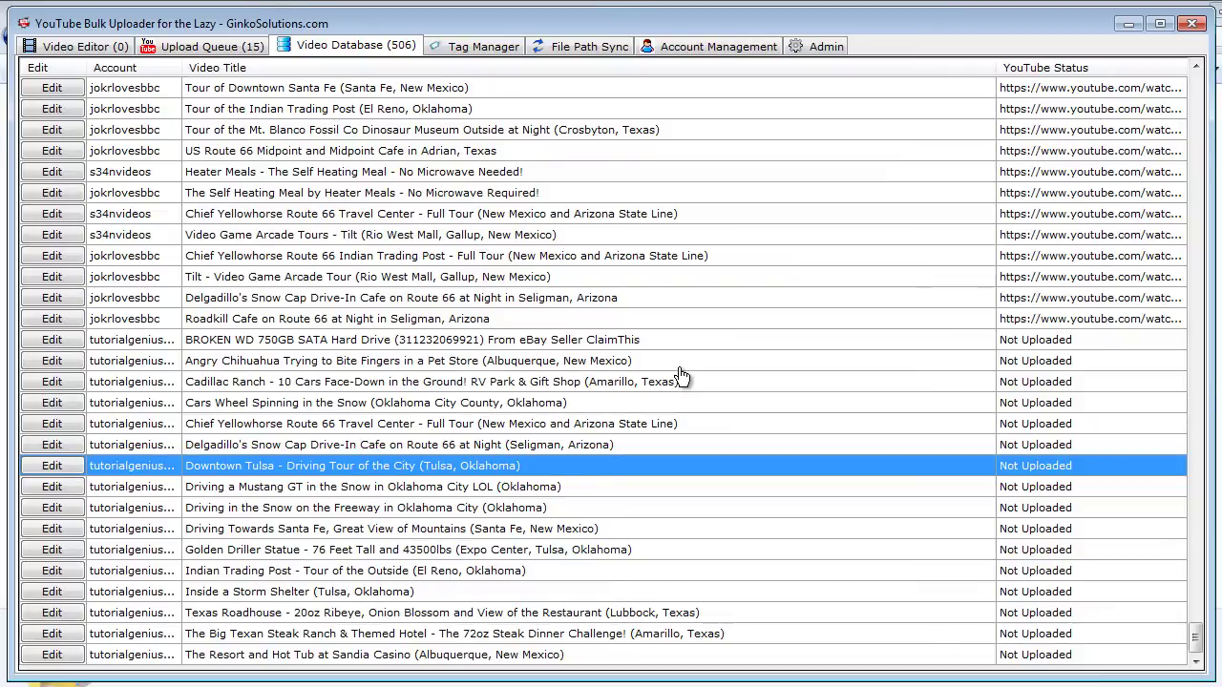
Open File Path Sync, and switch to Windows Explorer to copy the C:\temp\Videos folder path.
left_click(565, 47)
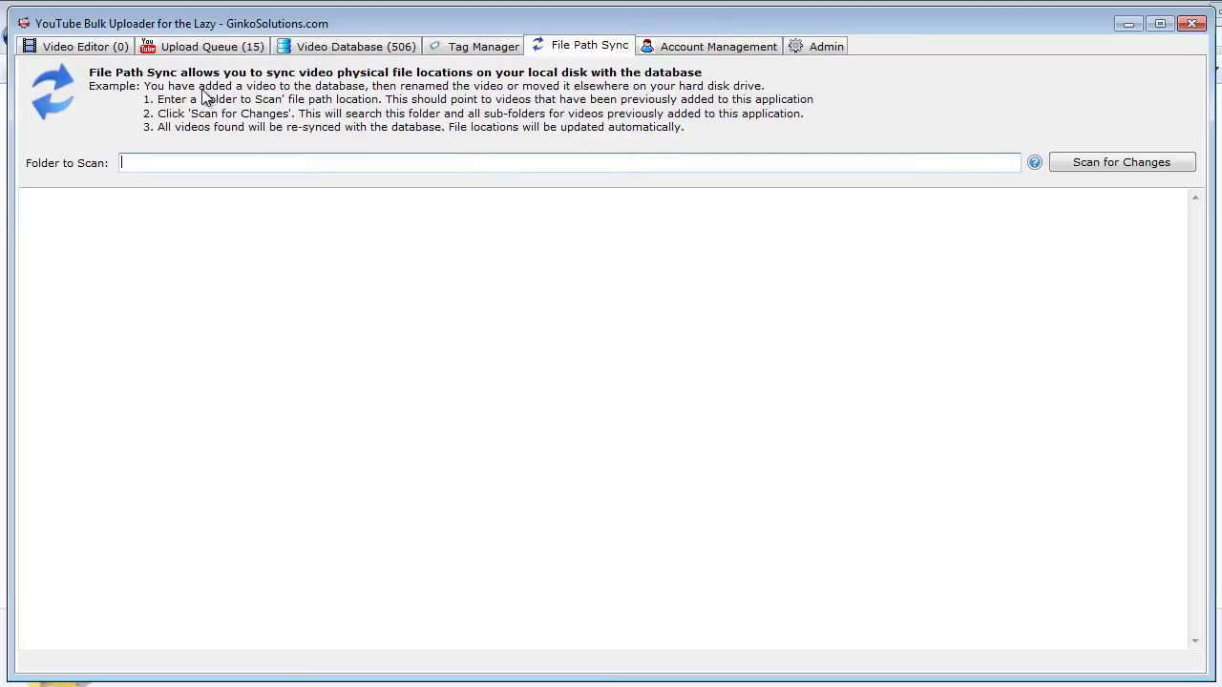
left_click(269, 161)
key("alt+Tab")
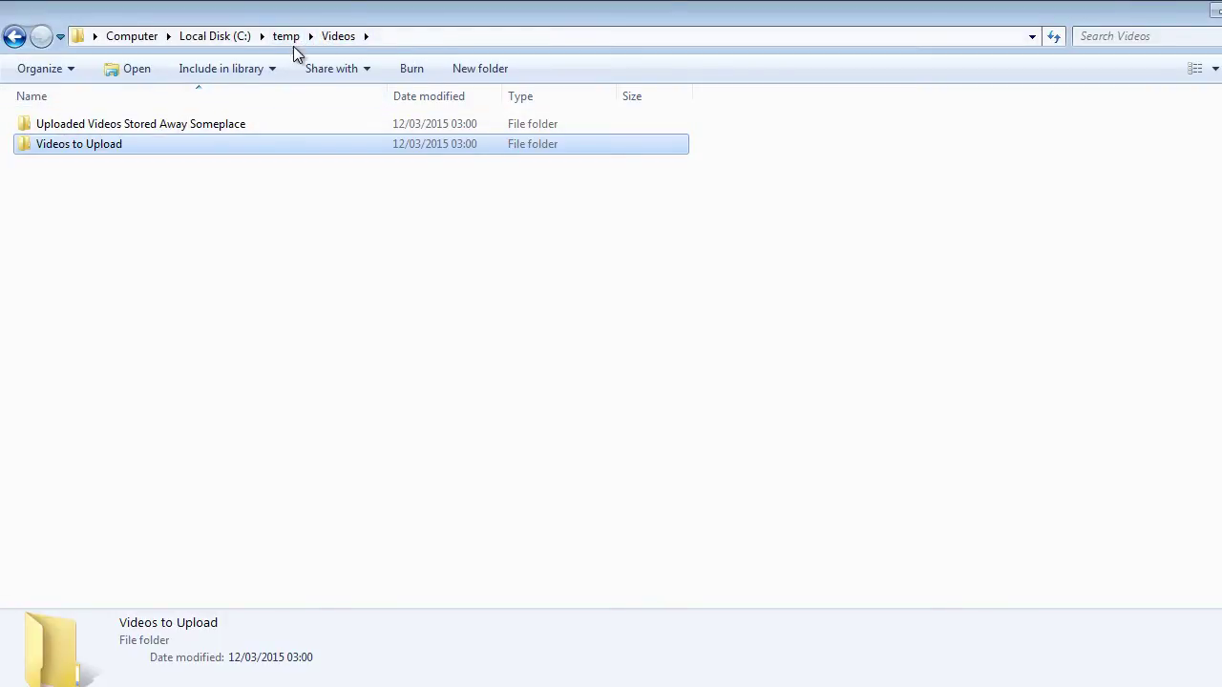
left_click(406, 36)
key("ctrl+c")
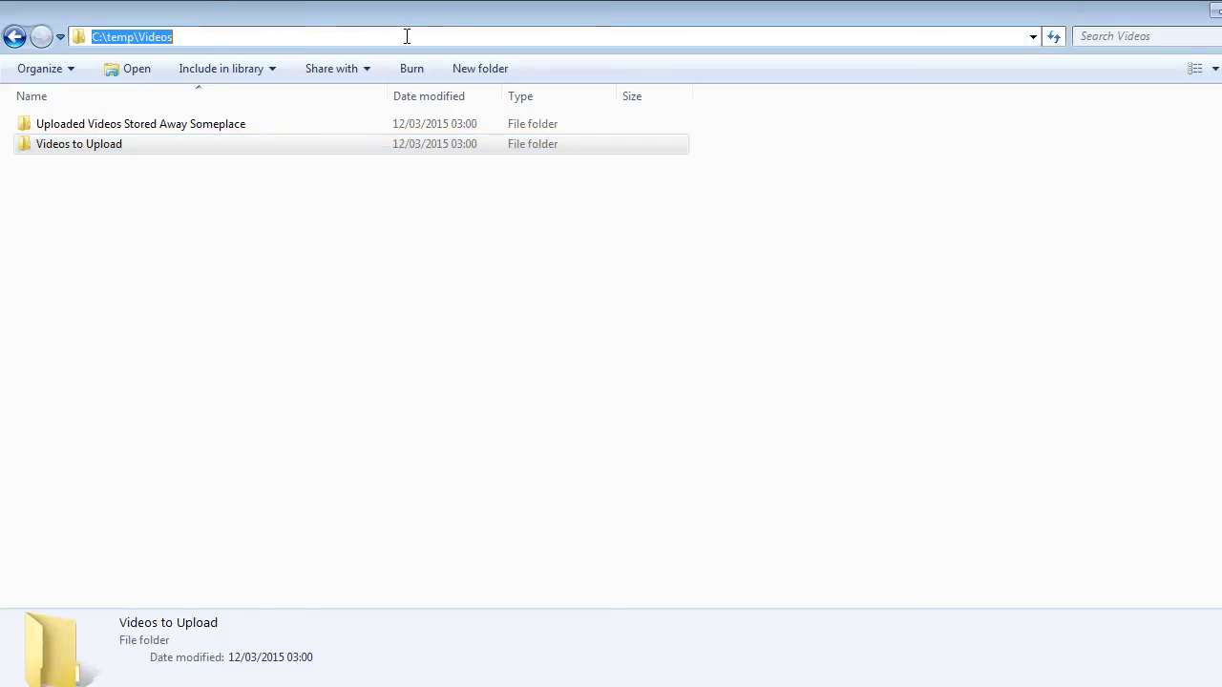
left_click(517, 411)
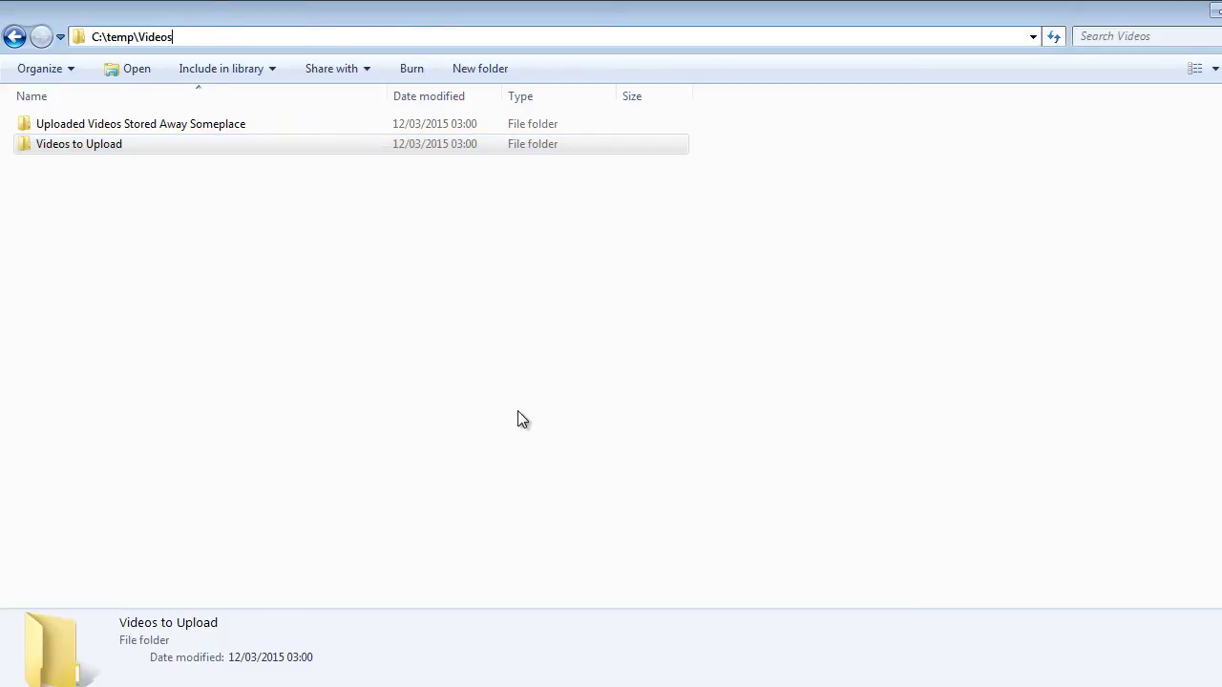
Look through the Uploaded Videos Stored Away Someplace folder and the files in its New Mexico, Texas and Oklahoma Trip subfolder.
double_click(218, 132)
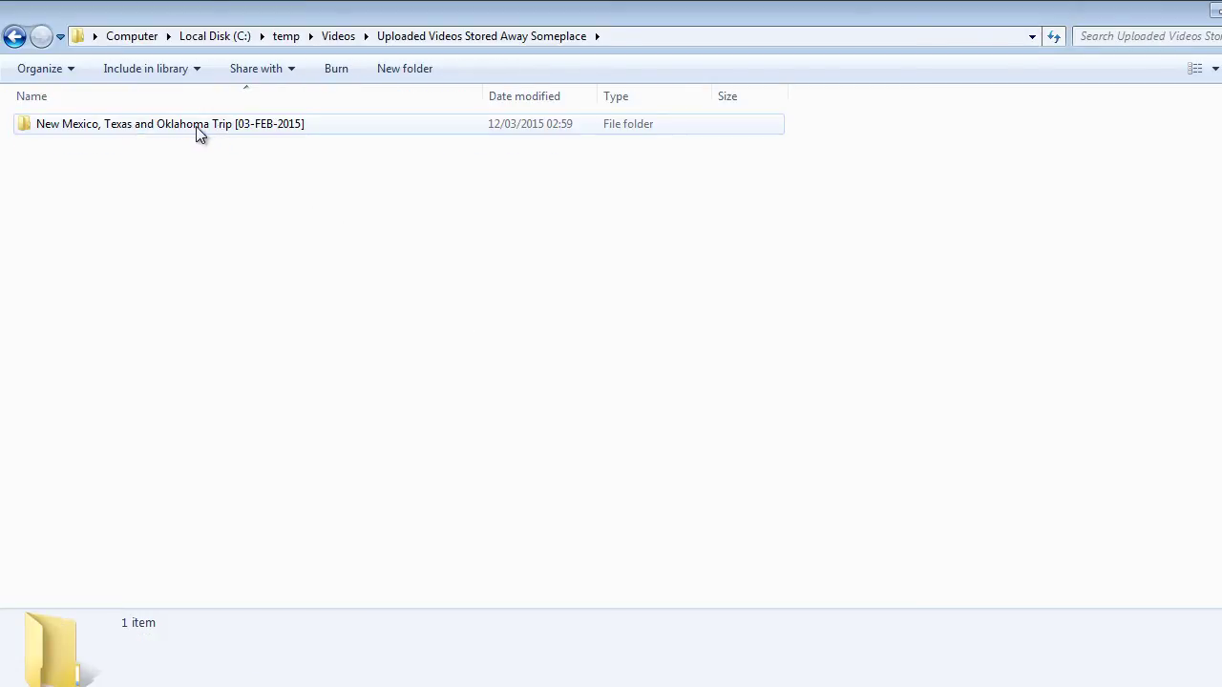
double_click(196, 128)
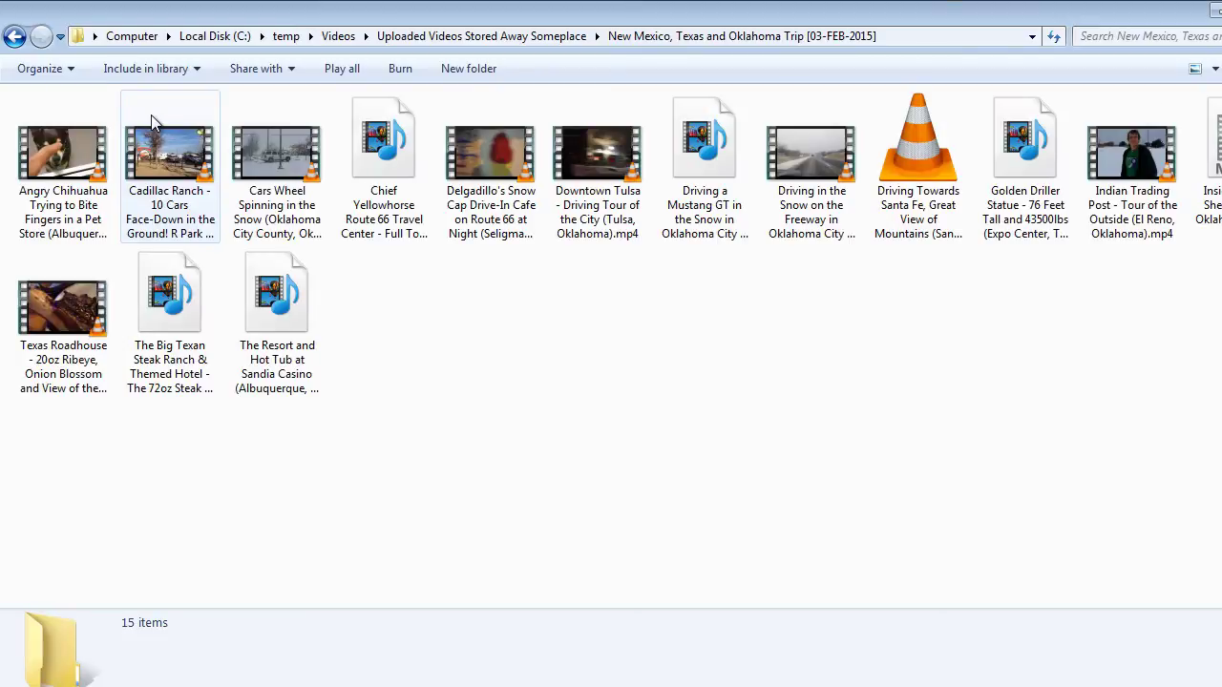
left_click(14, 38)
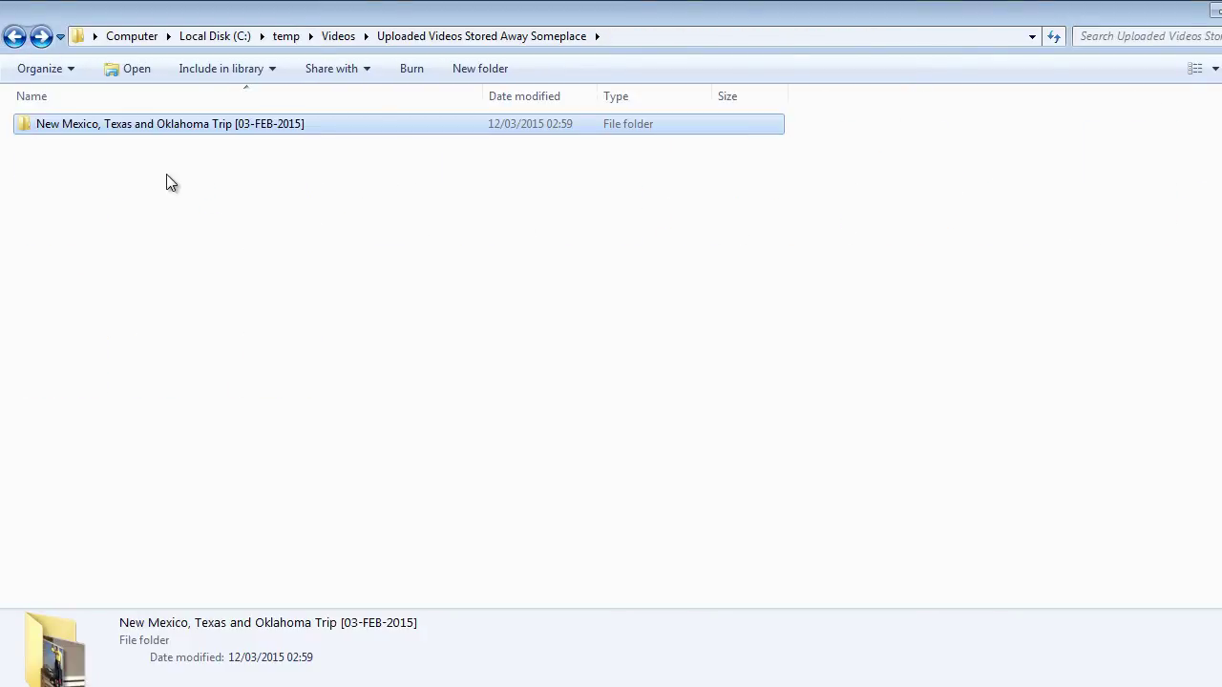
double_click(207, 133)
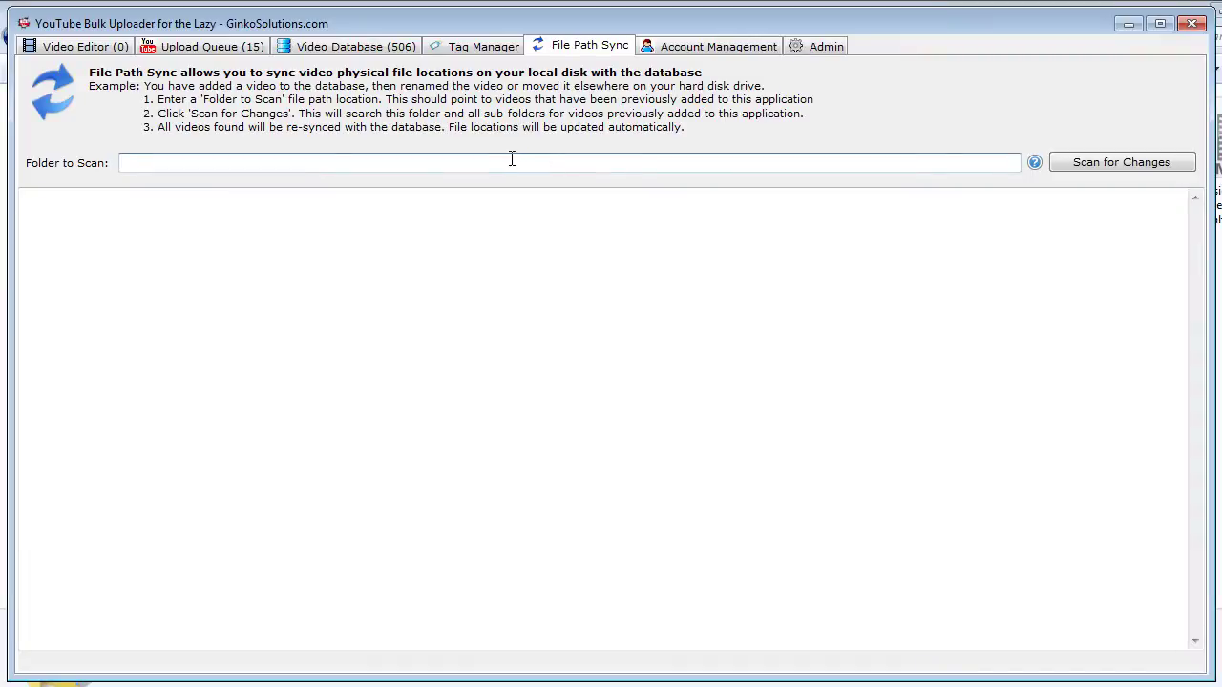
Switch to YouTube Bulk Uploader, scan C:\temp\Videos for file path changes, and examine the Angry Chihuahua entry in the sync log.
left_click(510, 160)
key("ctrl+v")
left_click(1082, 162)
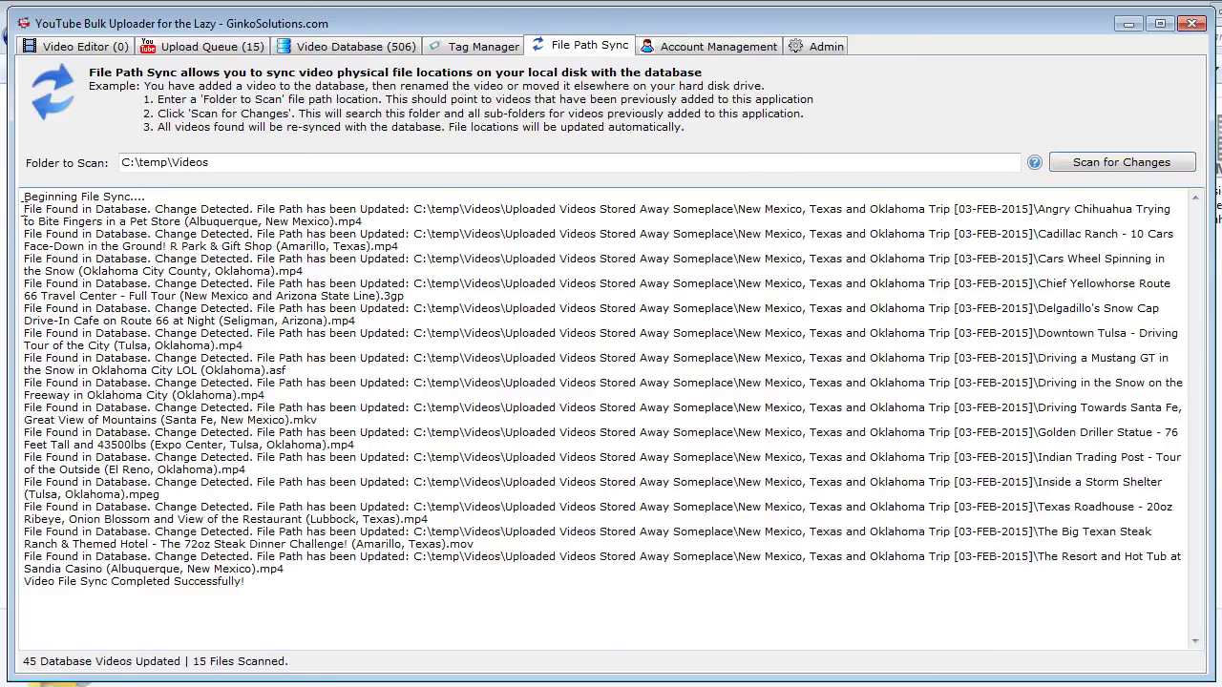
left_click_drag(23, 213, 381, 221)
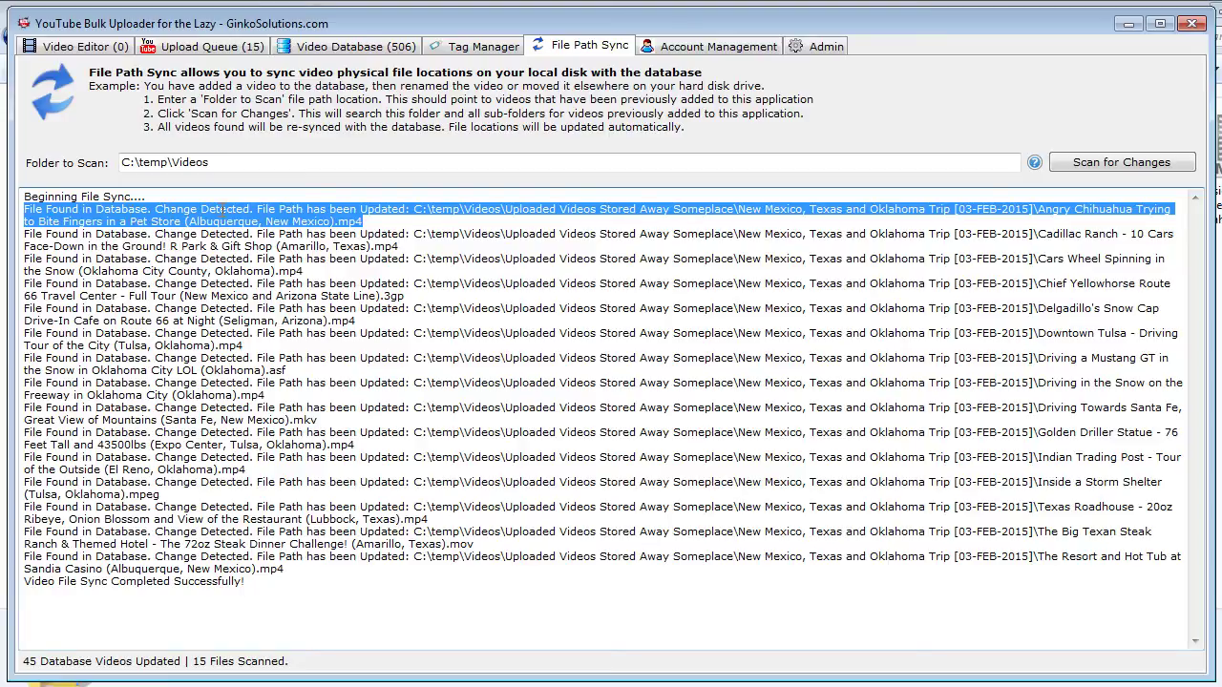
left_click(256, 208)
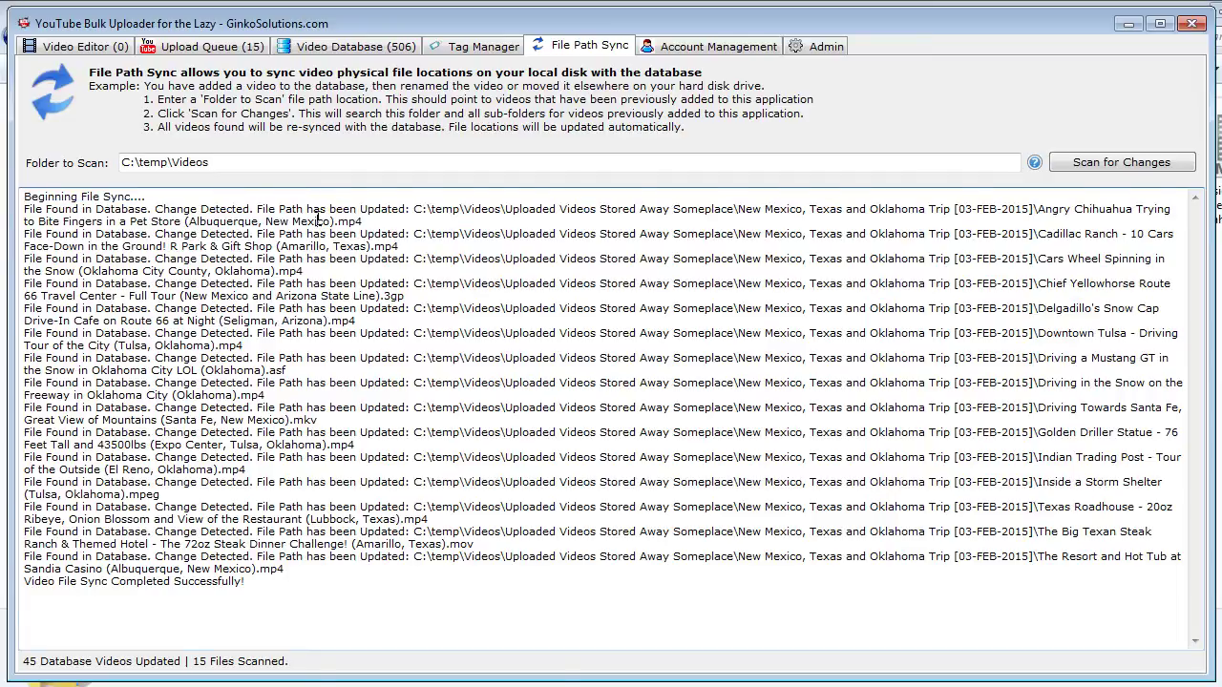
left_click_drag(256, 208, 411, 214)
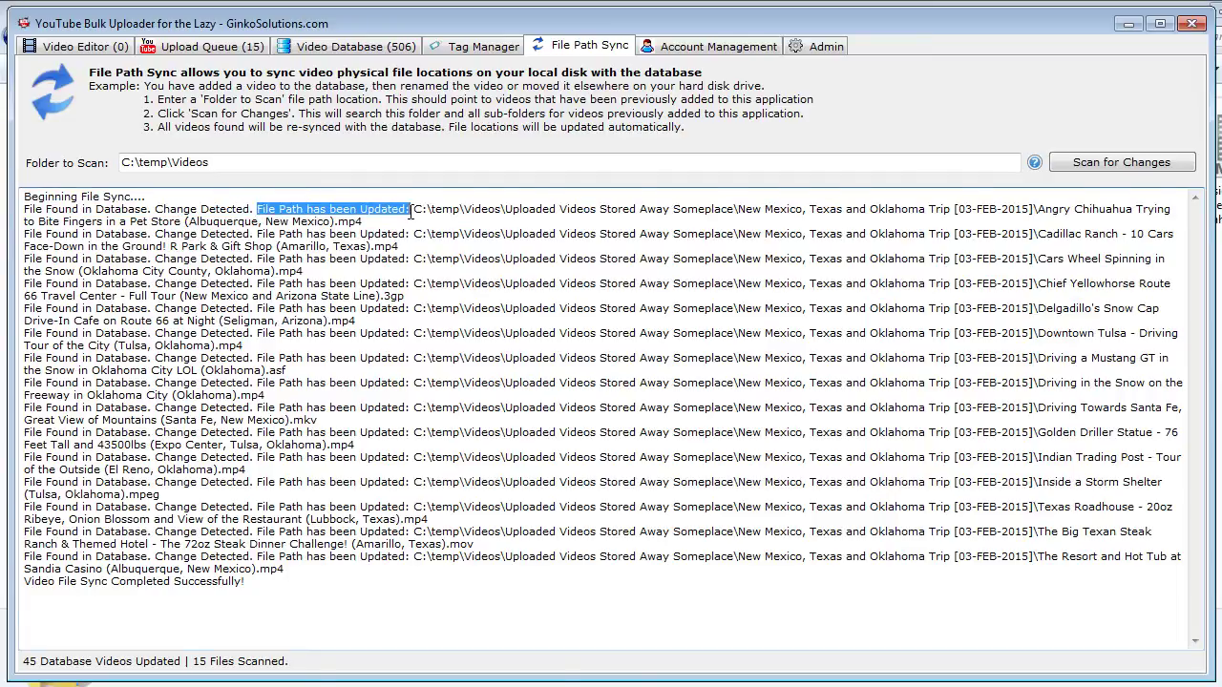
Open the Delgadillo's Snow Cap Drive-In Cafe at Night video from the database and examine the folder part of its stored file path.
left_click(353, 46)
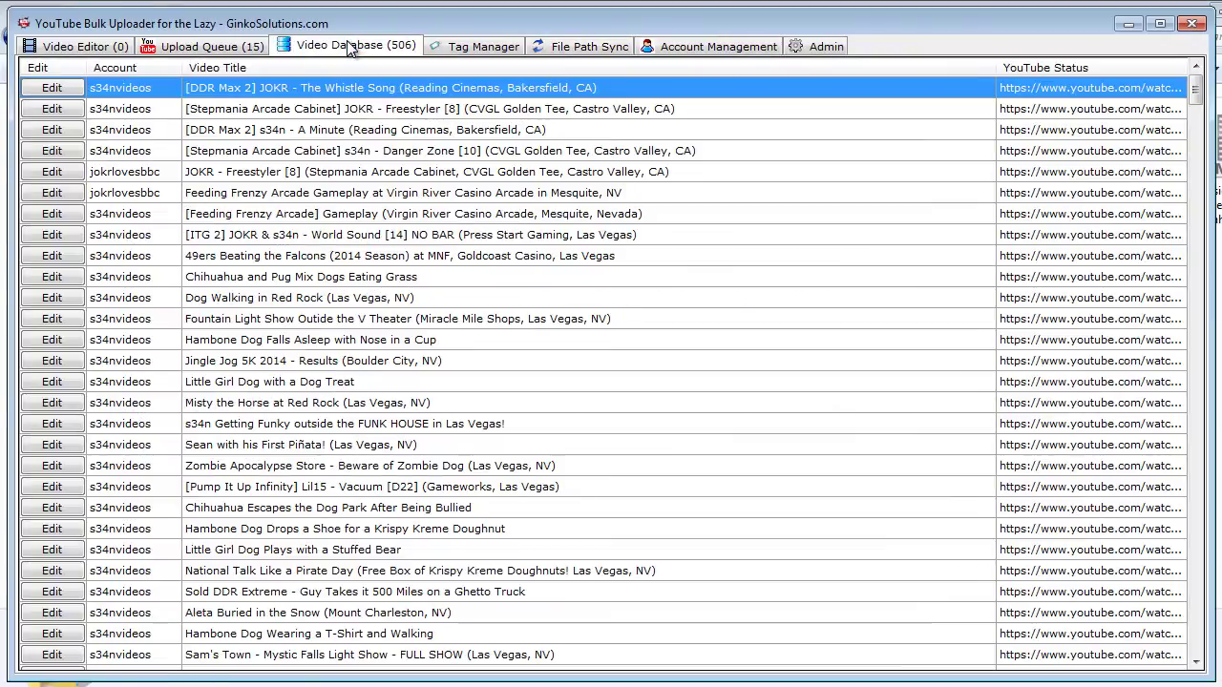
left_click_drag(1198, 100, 1194, 638)
left_click(52, 507)
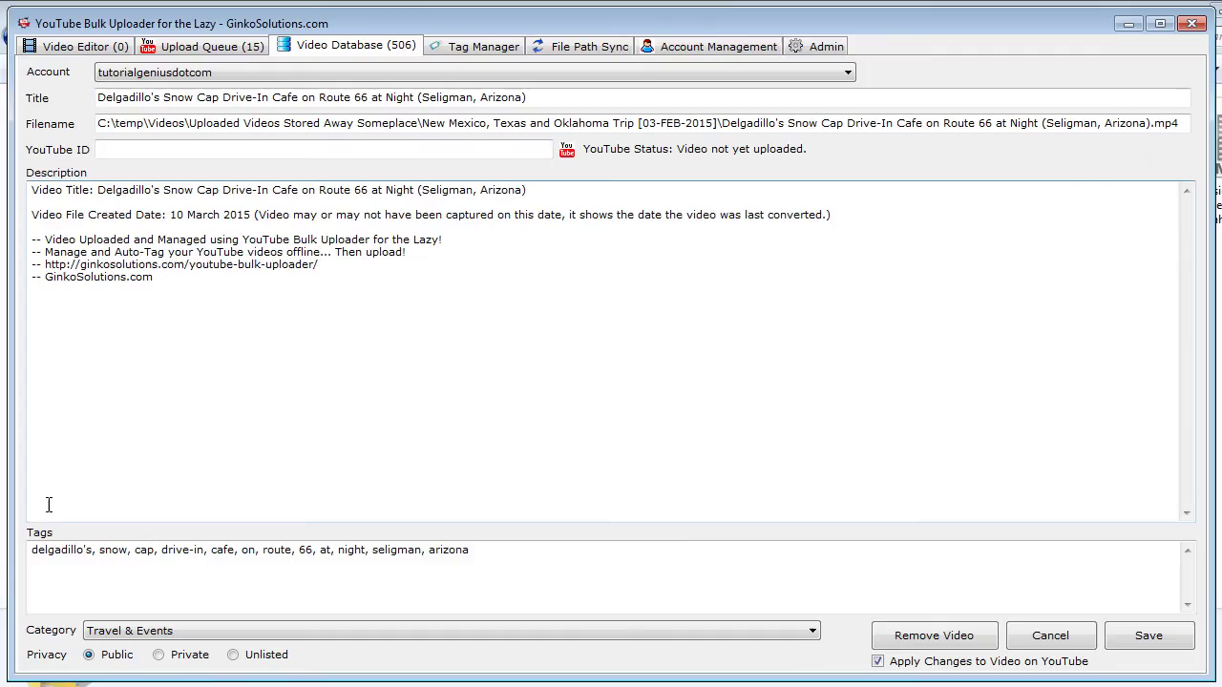
left_click(414, 123)
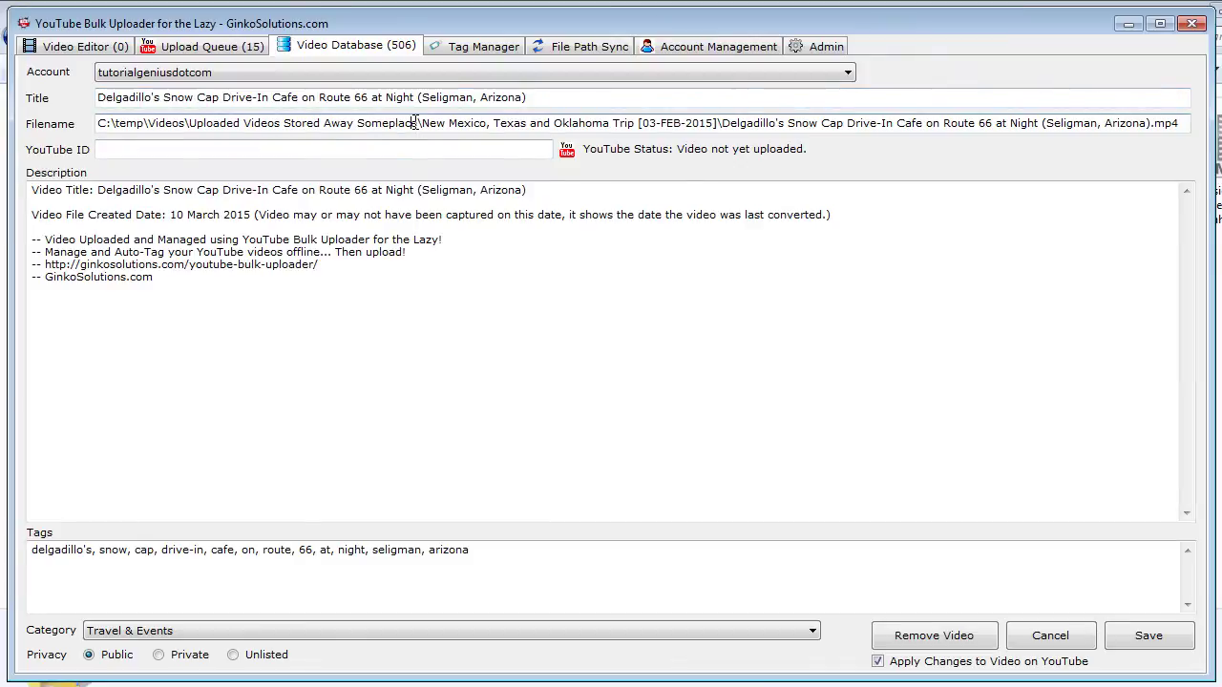
left_click_drag(414, 123, 190, 132)
left_click(224, 129)
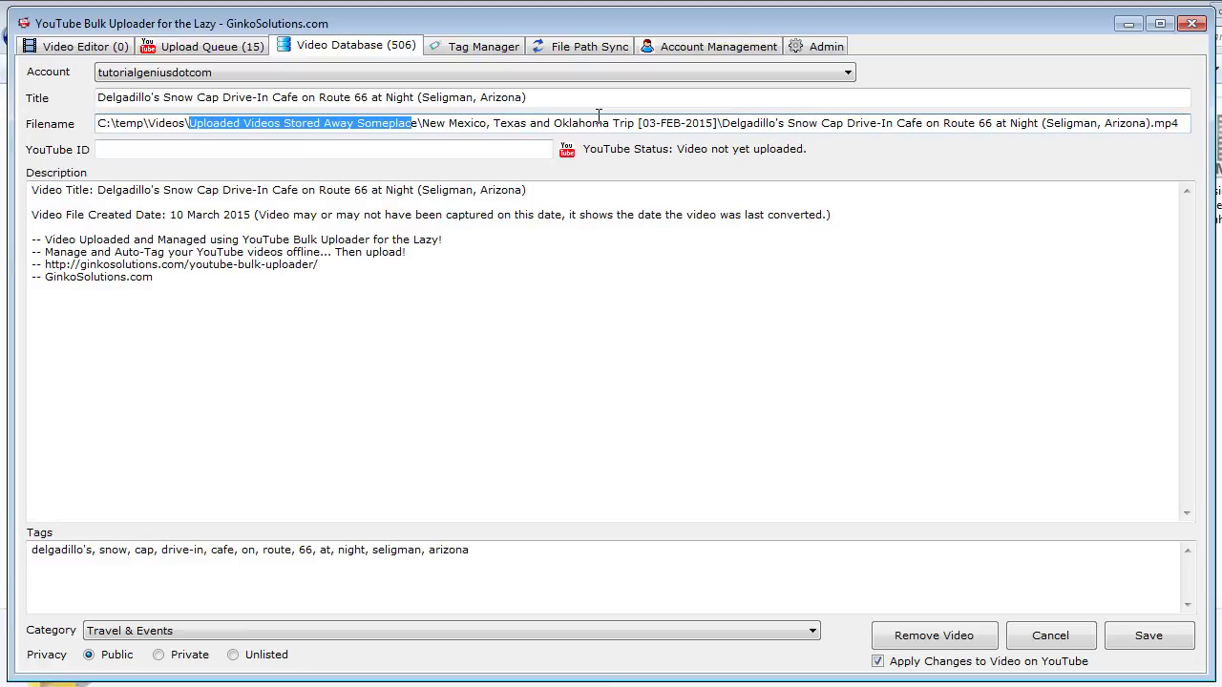
left_click_drag(604, 124, 1114, 150)
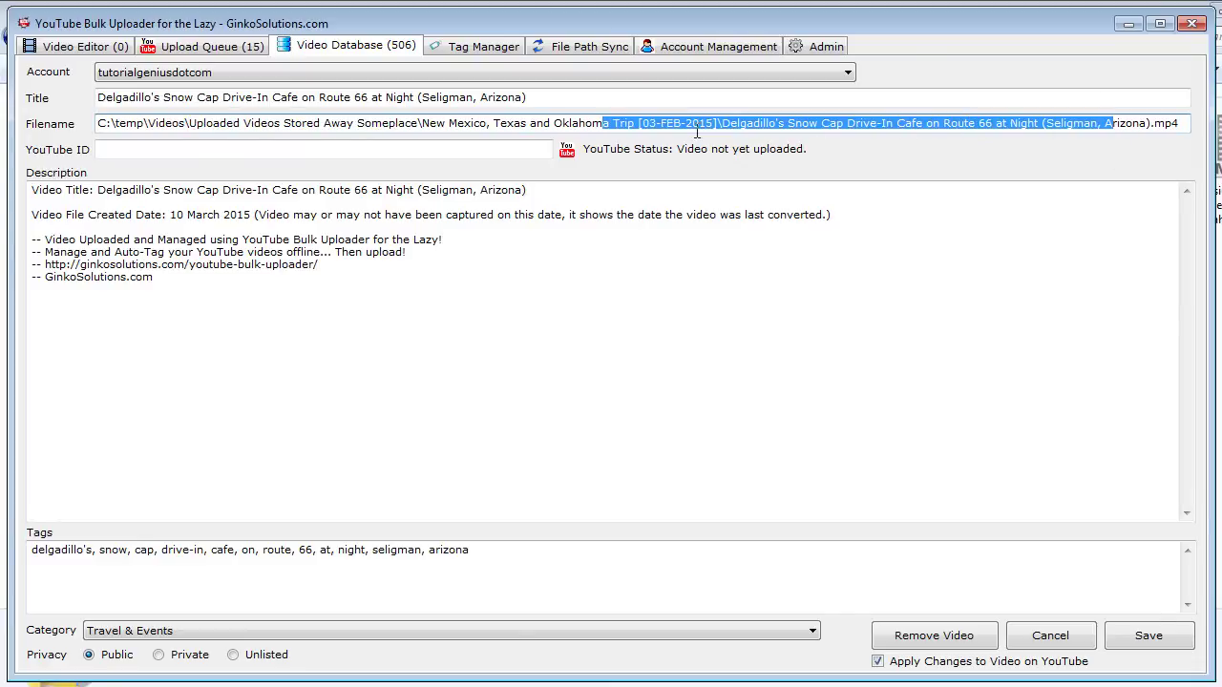
Return to File Path Sync and review all entries of the sync log.
left_click(592, 45)
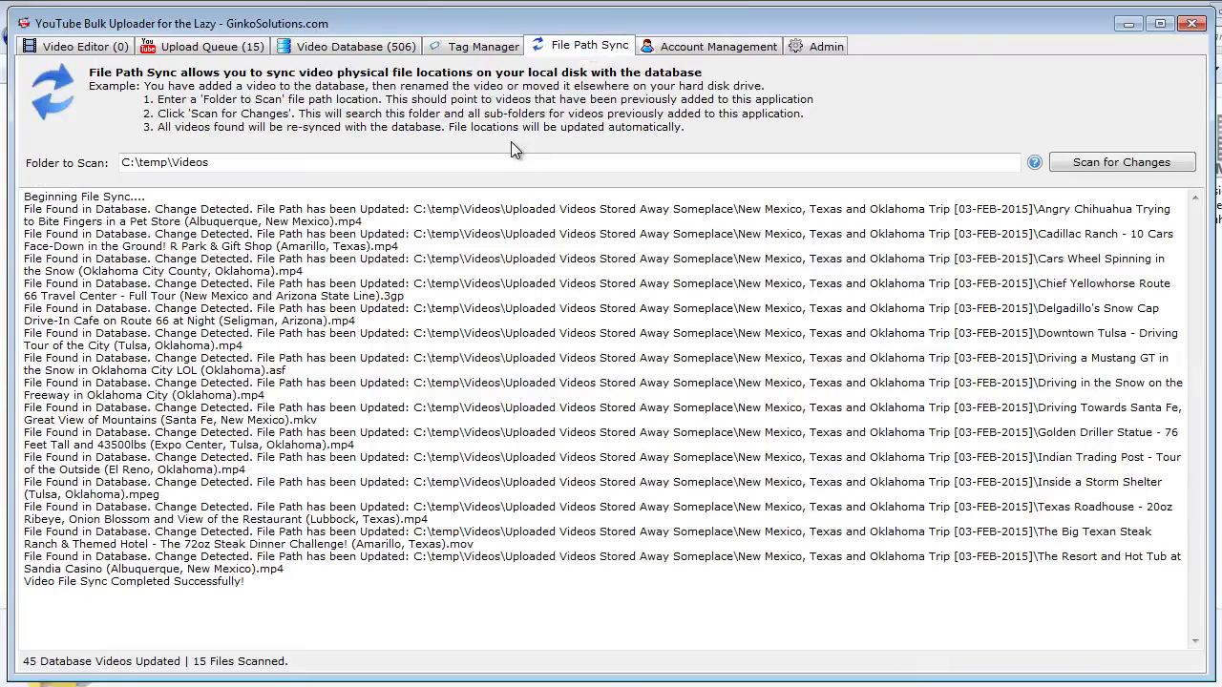
left_click_drag(358, 620, 88, 197)
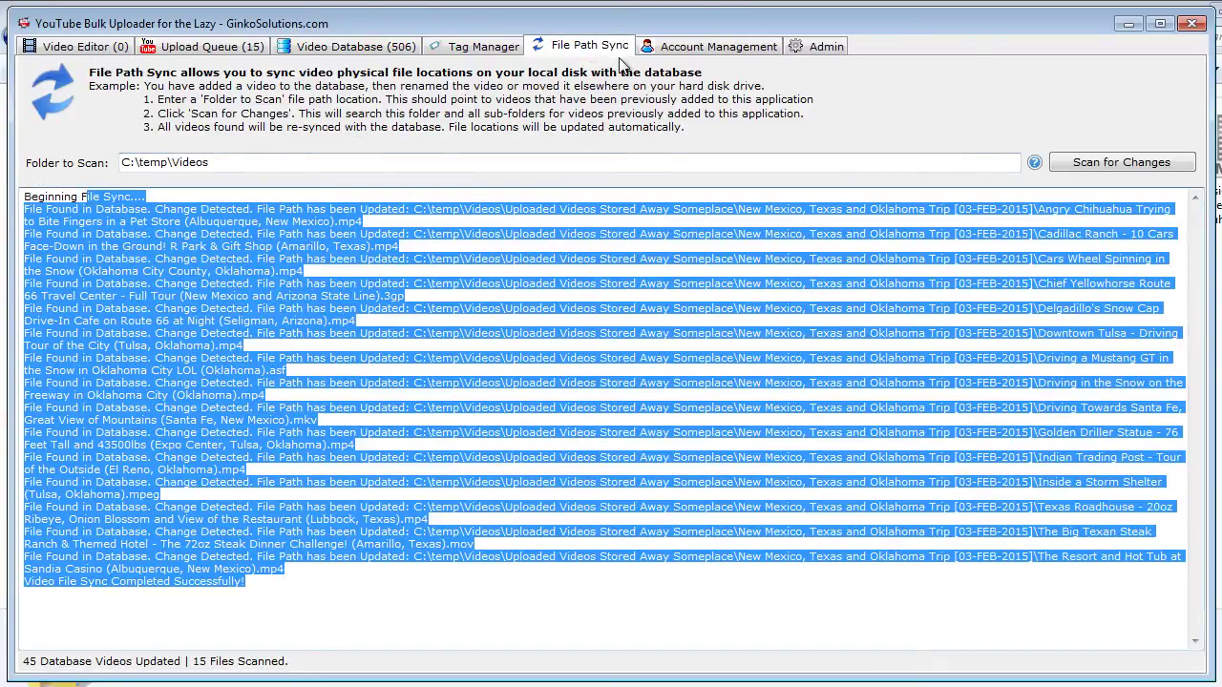
left_click(246, 592)
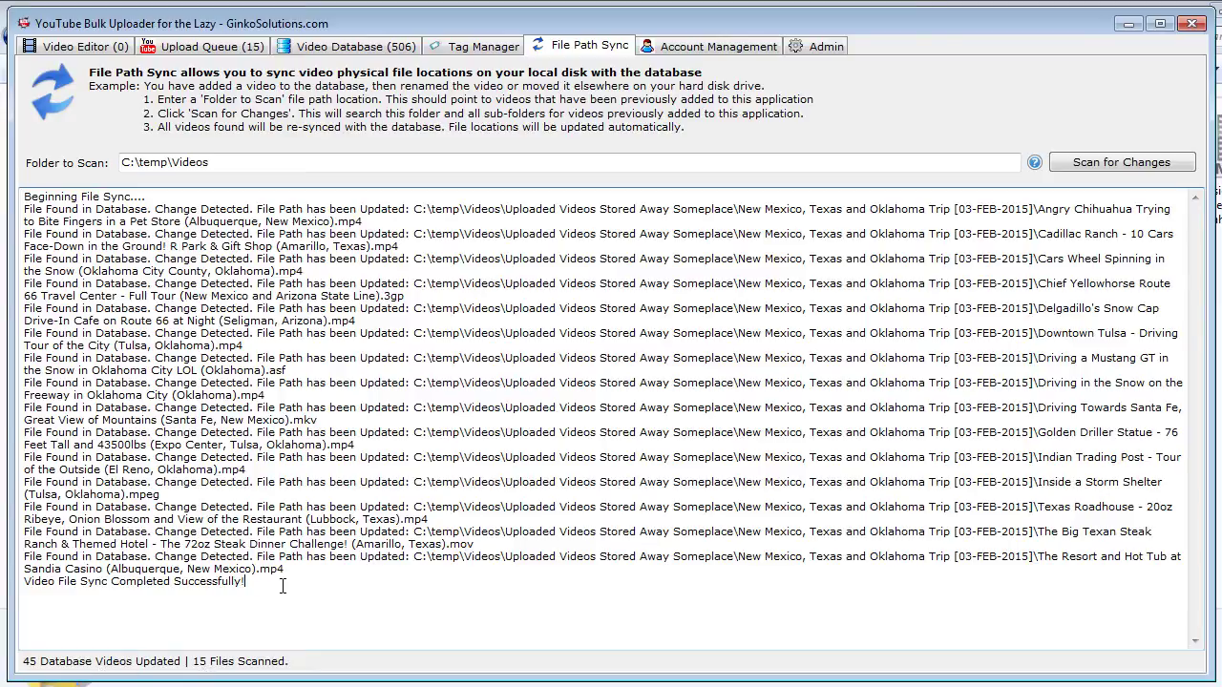
left_click_drag(283, 584, 162, 208)
Open Account Management, try entering the placeholder username "hbhbfj" for a new account, and erase it.
left_click(706, 45)
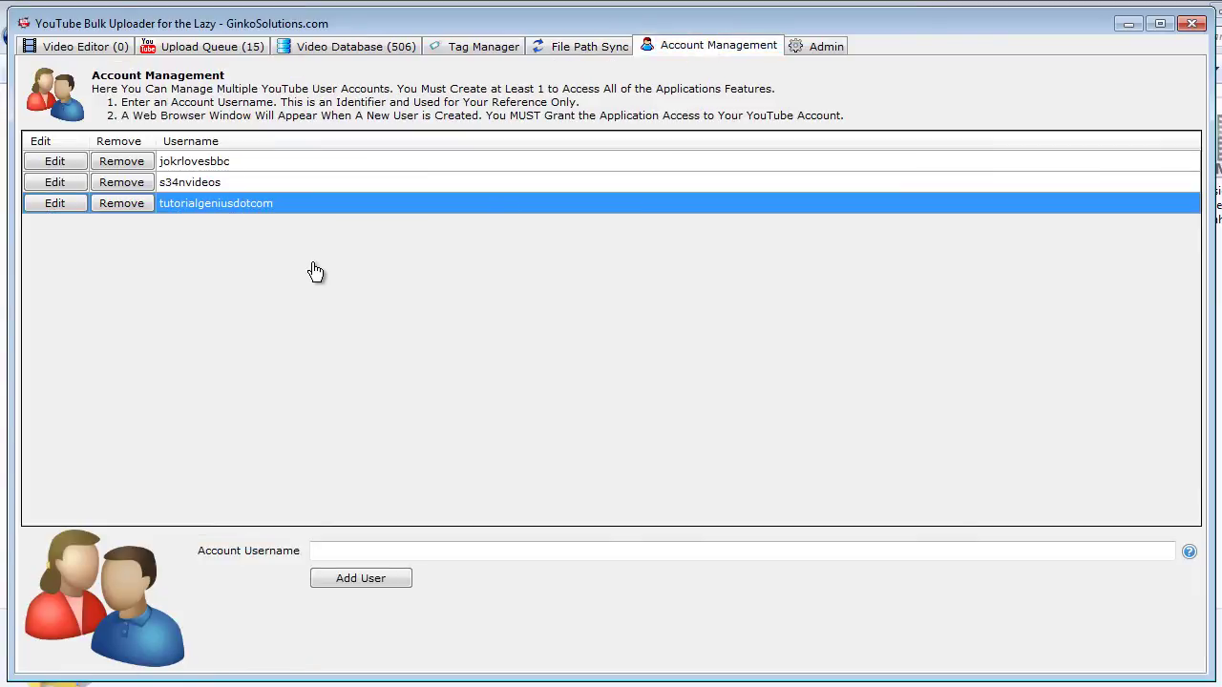
left_click(360, 554)
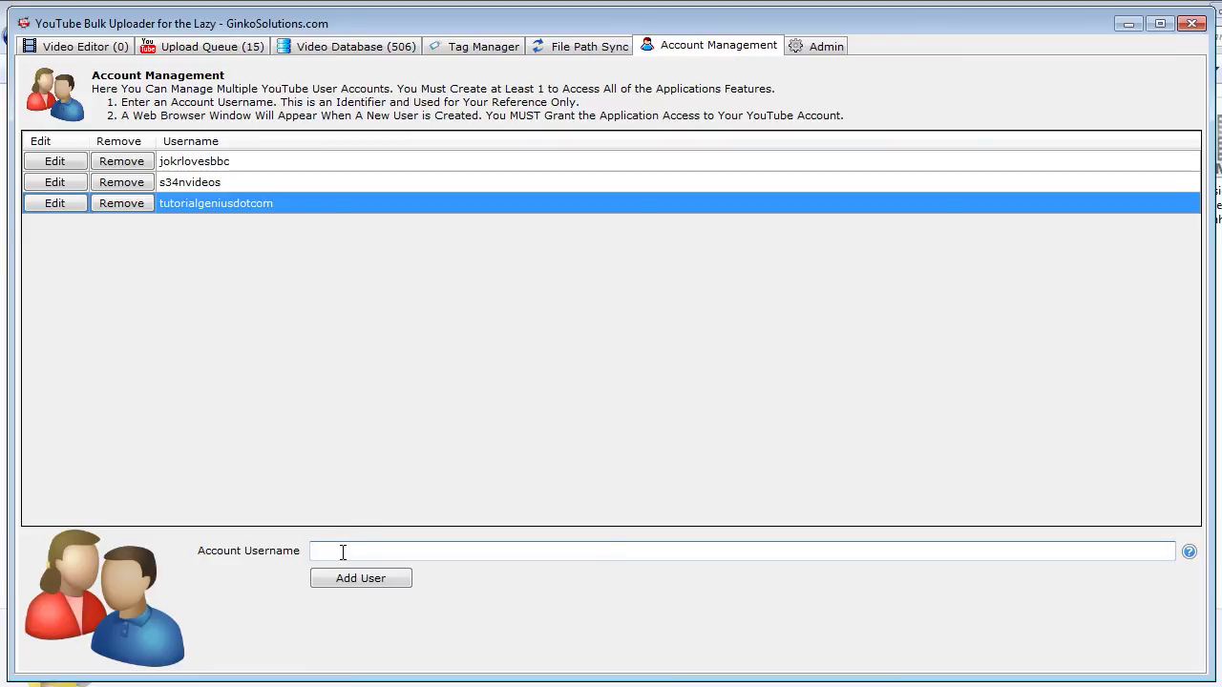
type("hbhbfj")
key("BackSpace")
key("BackSpace")
key("BackSpace")
key("BackSpace")
Request deletion of all video data in the Admin section and decline the confirmation.
left_click(815, 49)
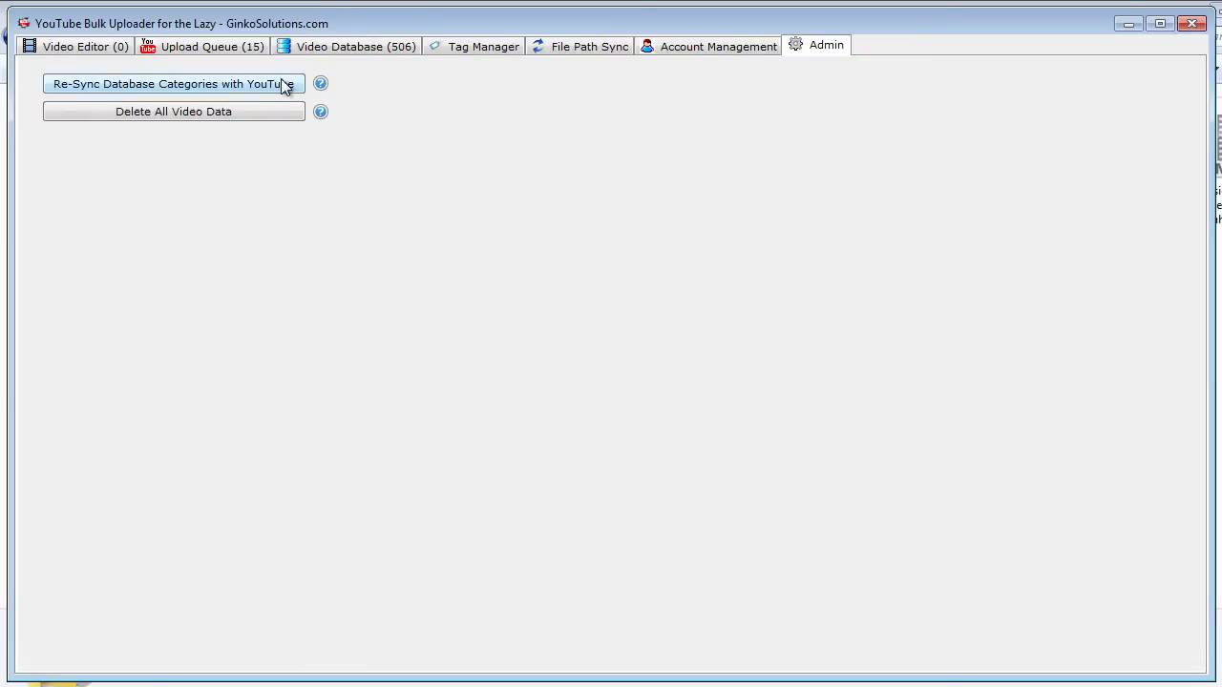
left_click(239, 116)
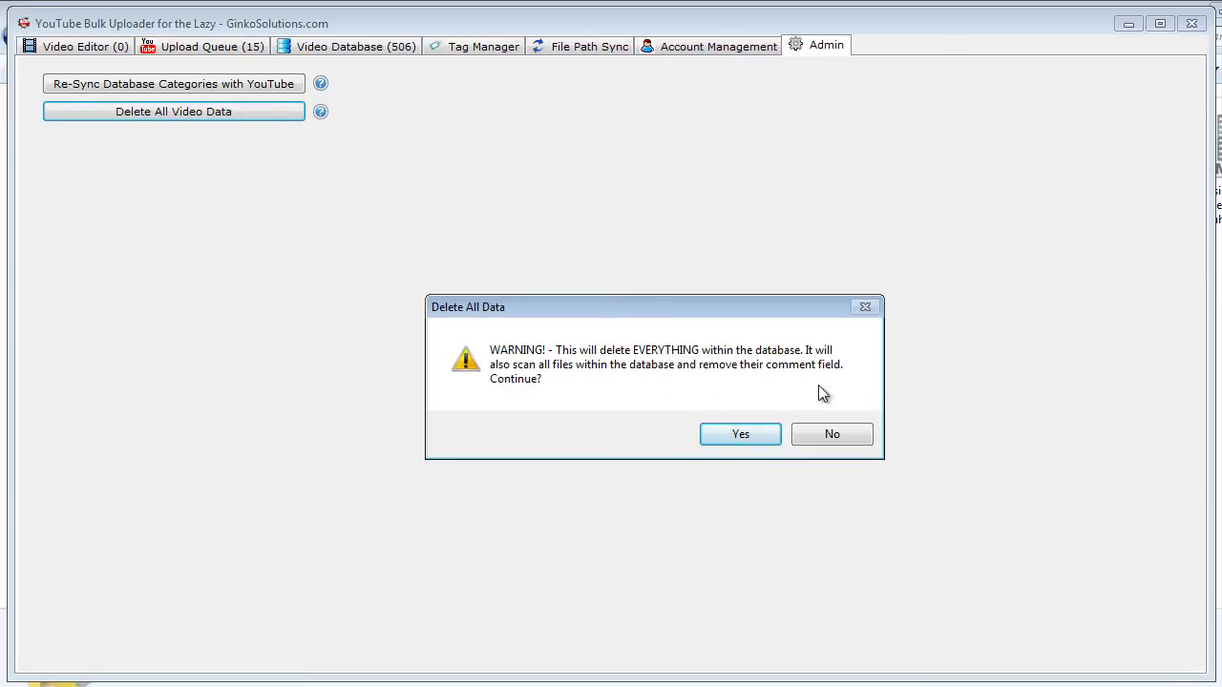
left_click(844, 440)
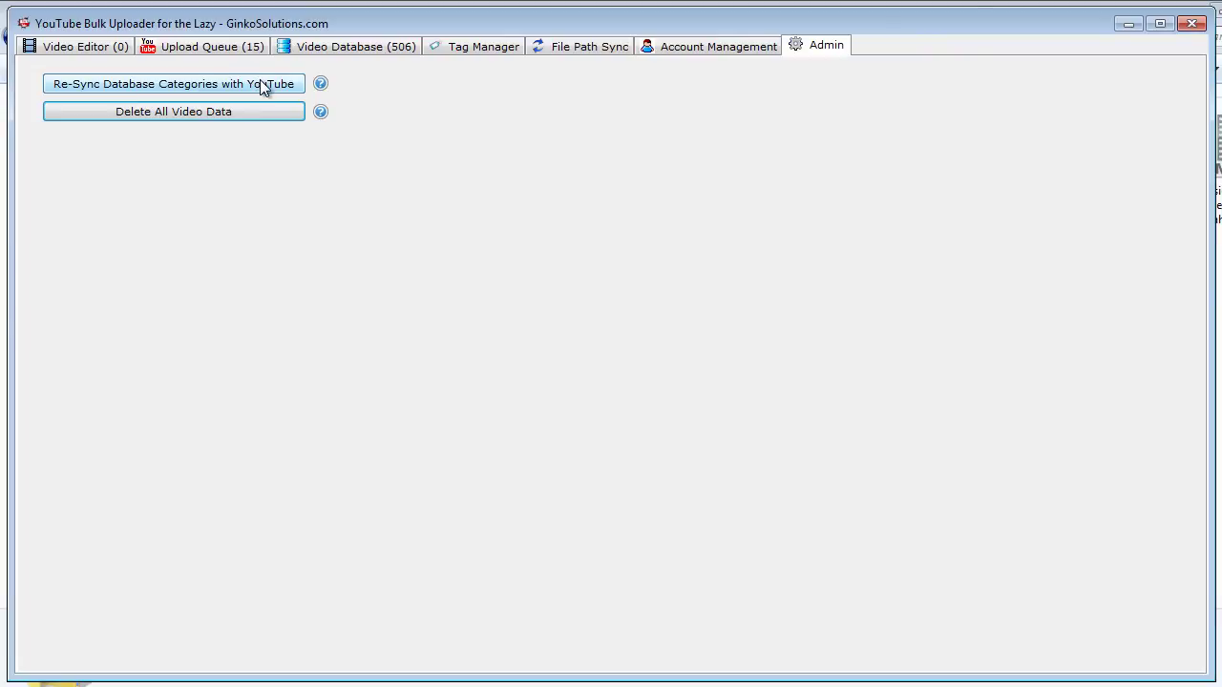
Reopen the Delgadillo's Snow Cap Drive-In Cafe video from the database and set its category to Autos & Vehicles.
left_click(118, 46)
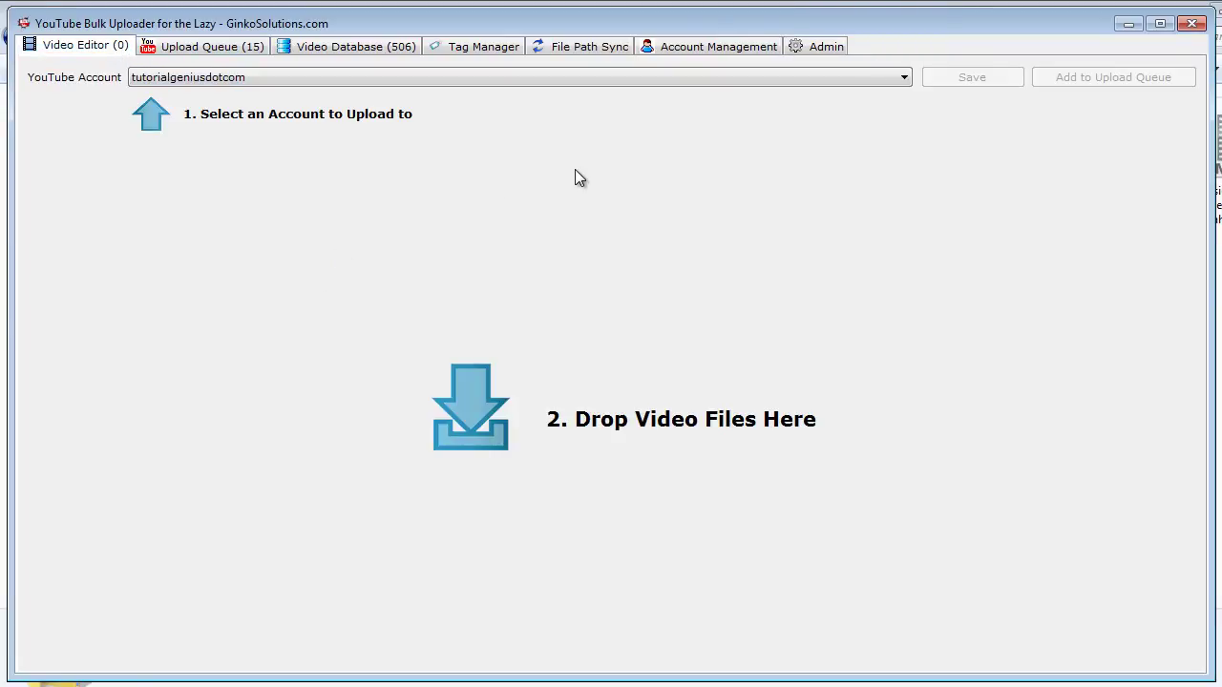
left_click(329, 45)
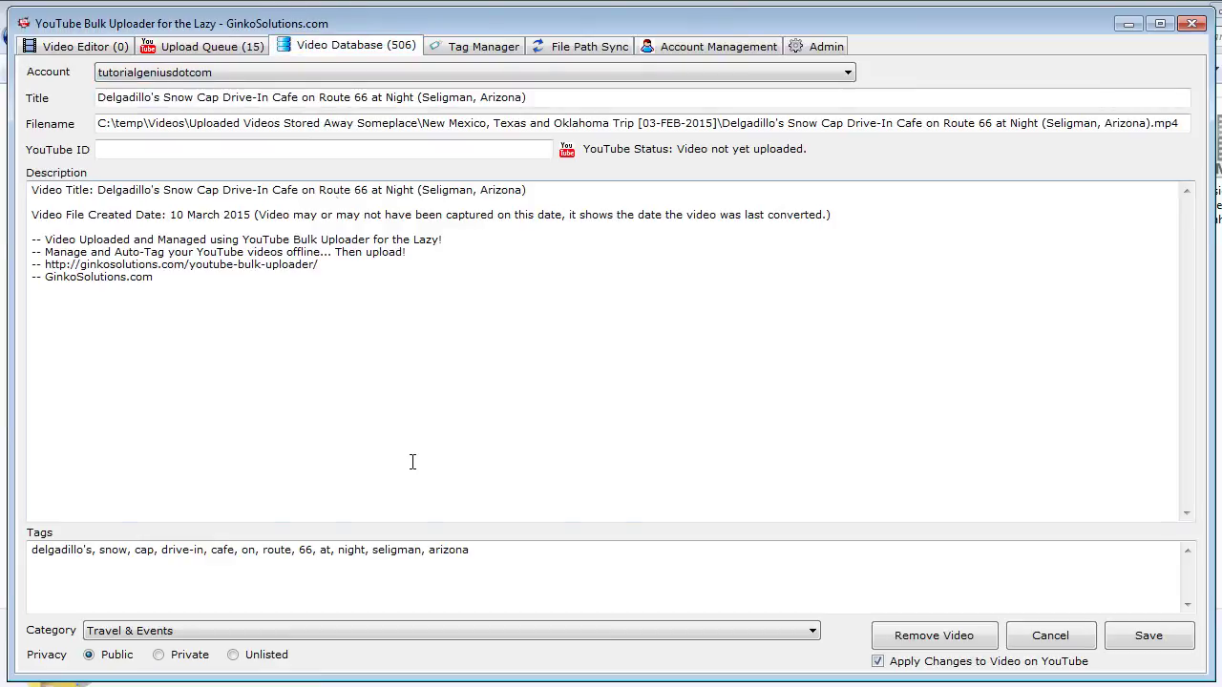
left_click(1053, 633)
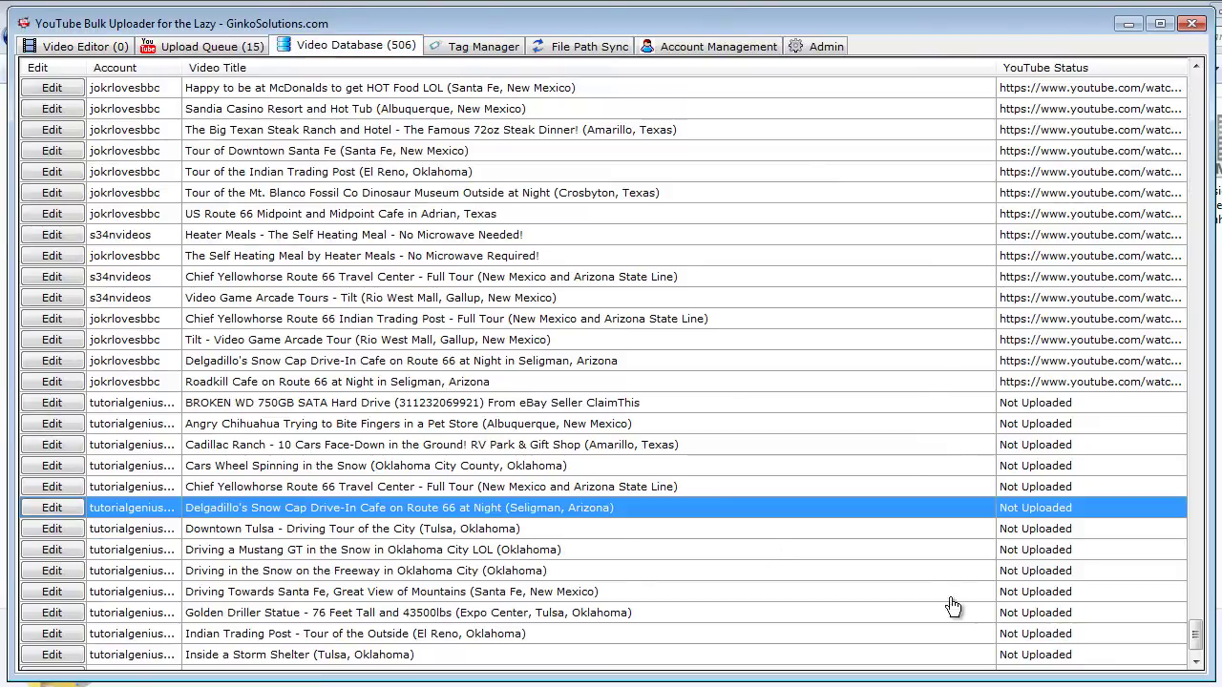
left_click(55, 509)
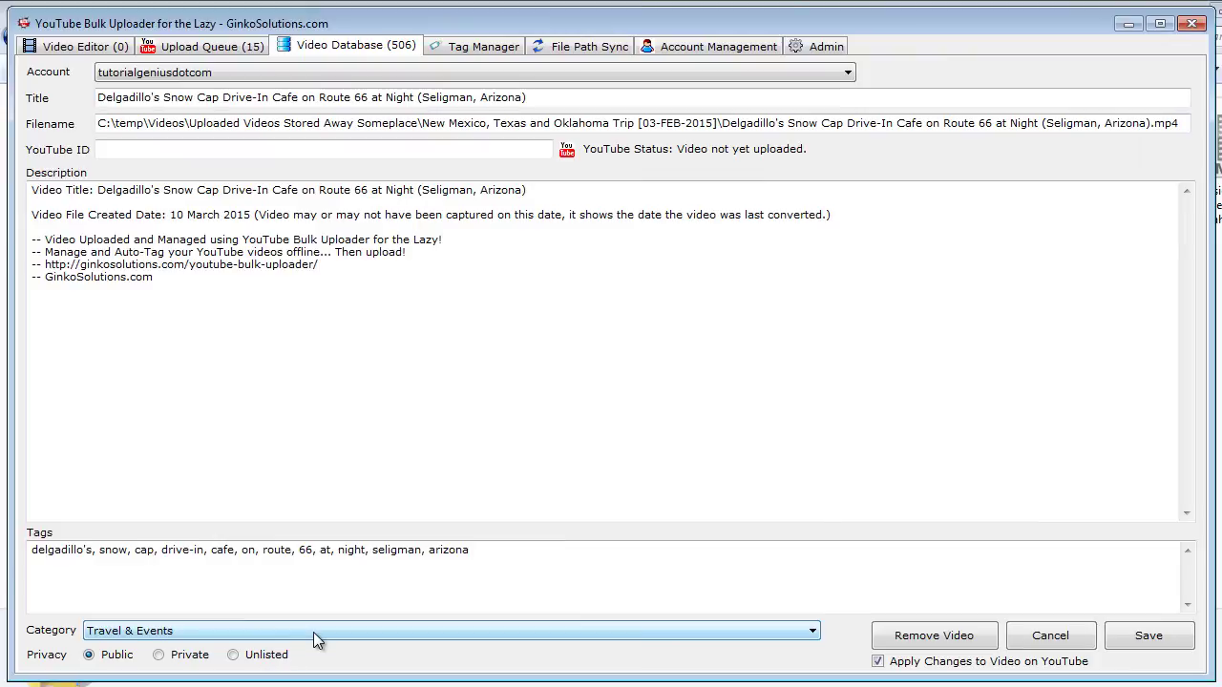
left_click(315, 633)
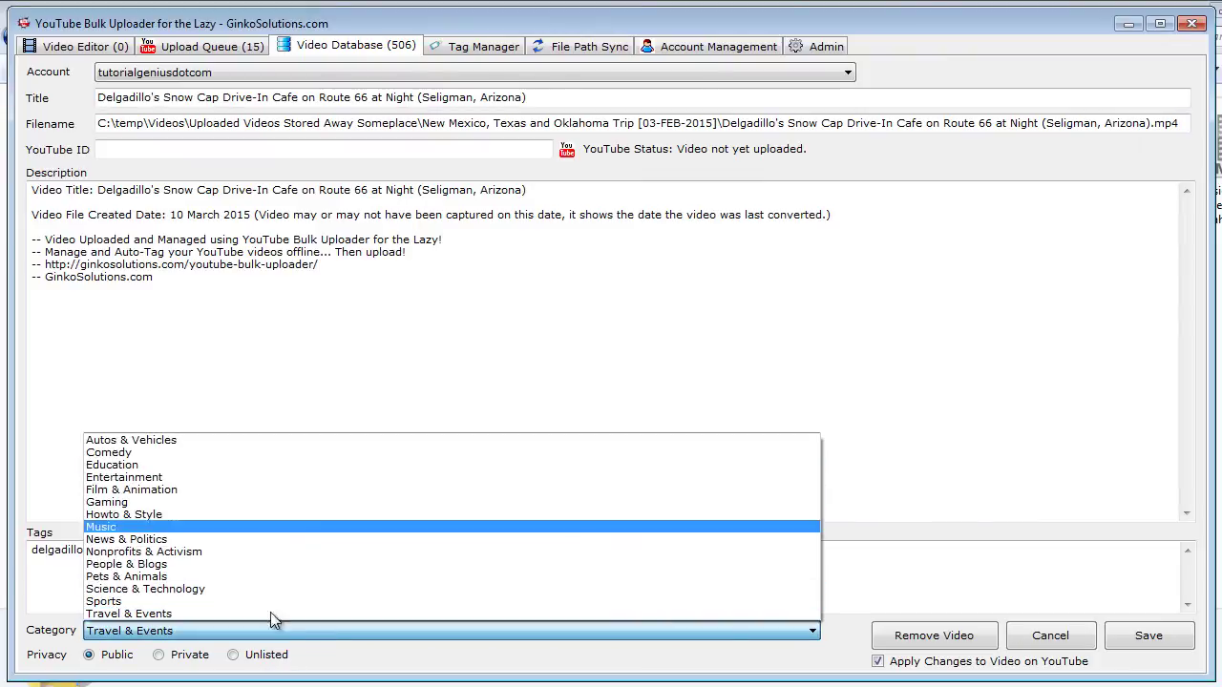
left_click(137, 440)
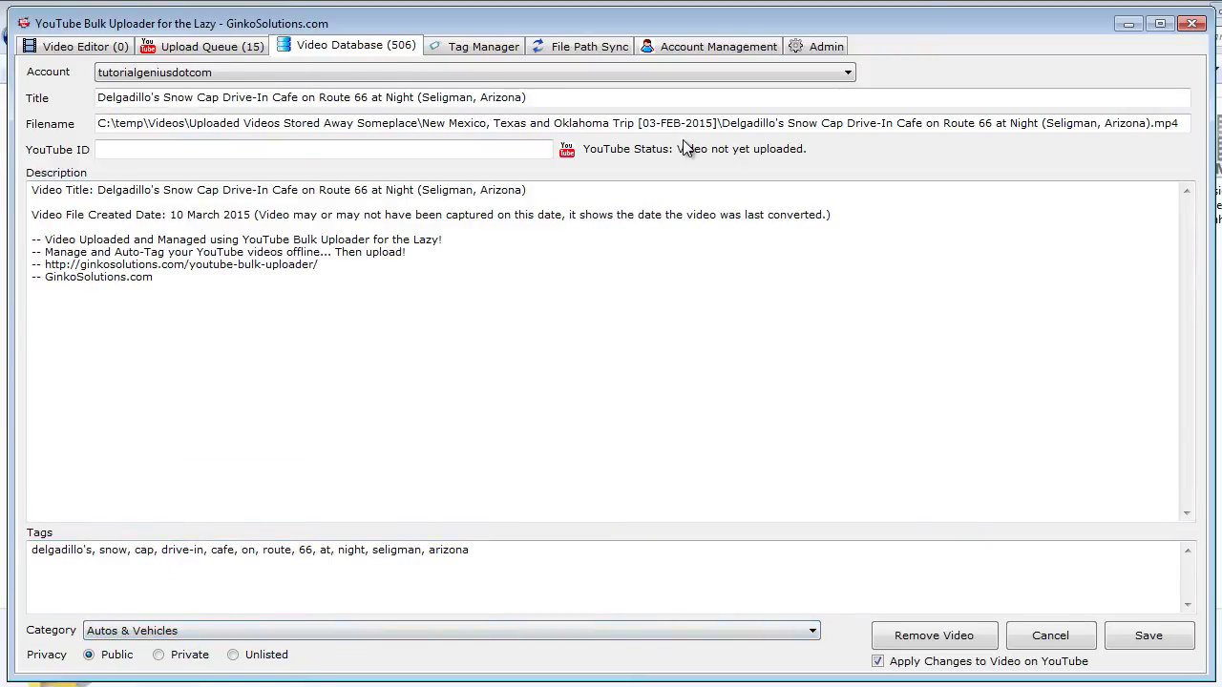
Read the Admin help on re-syncing database categories with YouTube, and return to the Delgadillo's video's details.
left_click(818, 48)
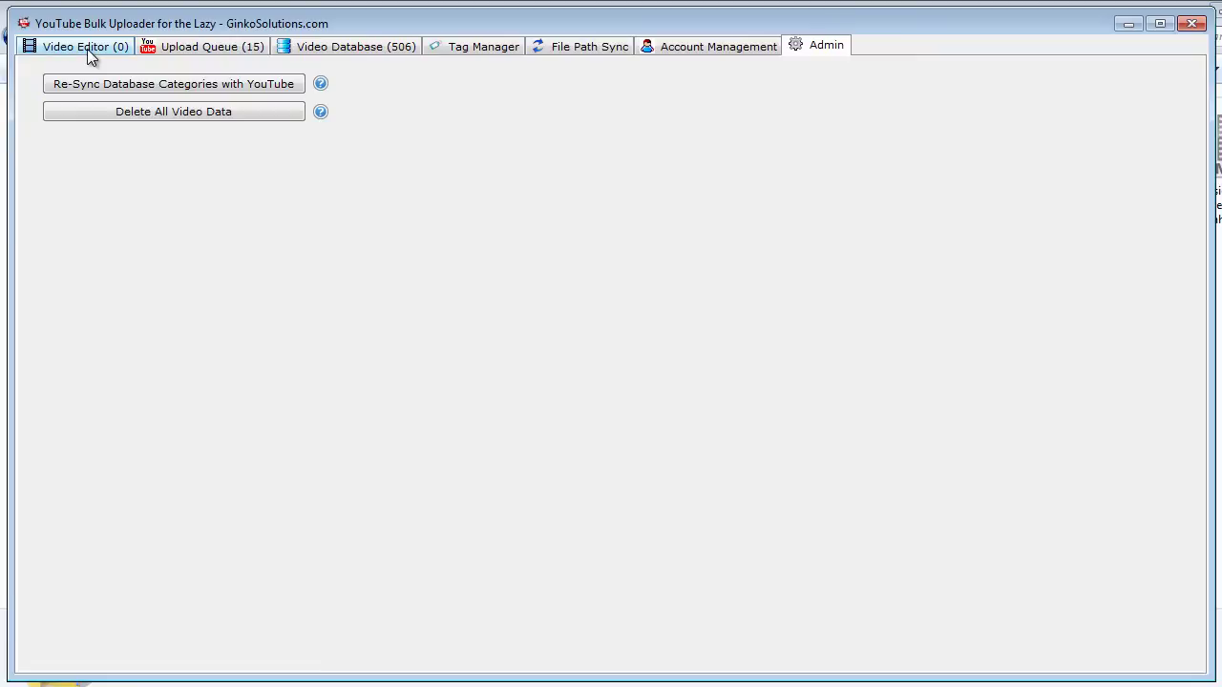
left_click(320, 85)
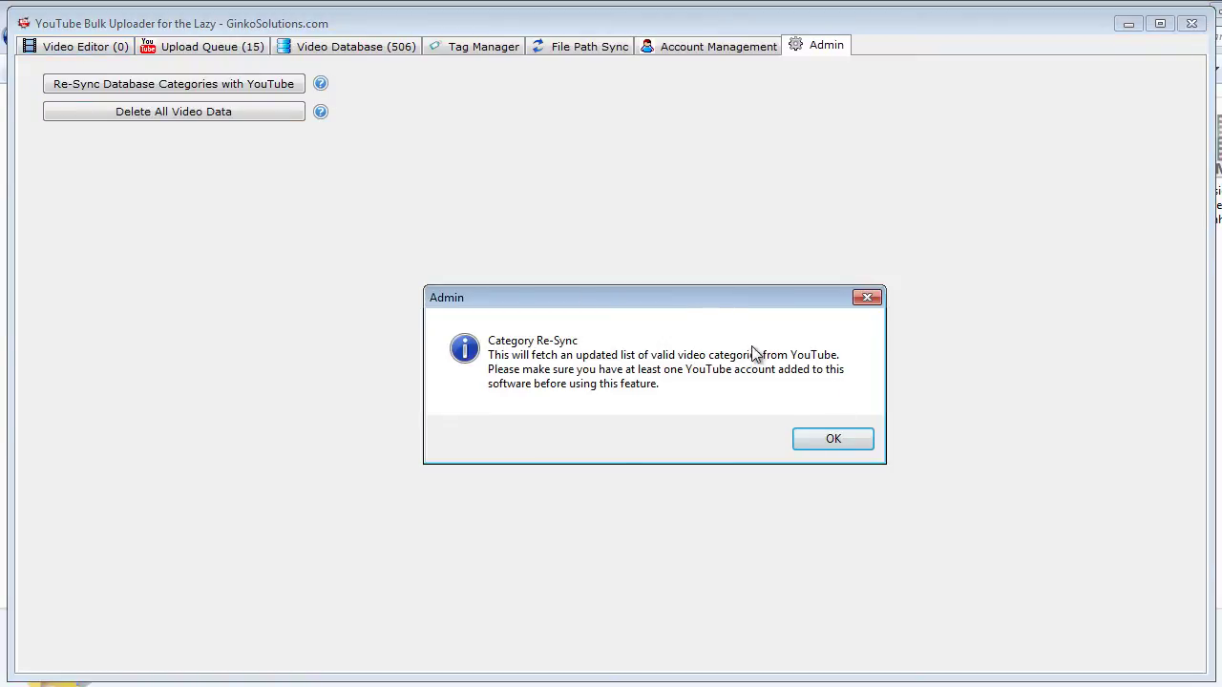
left_click(830, 441)
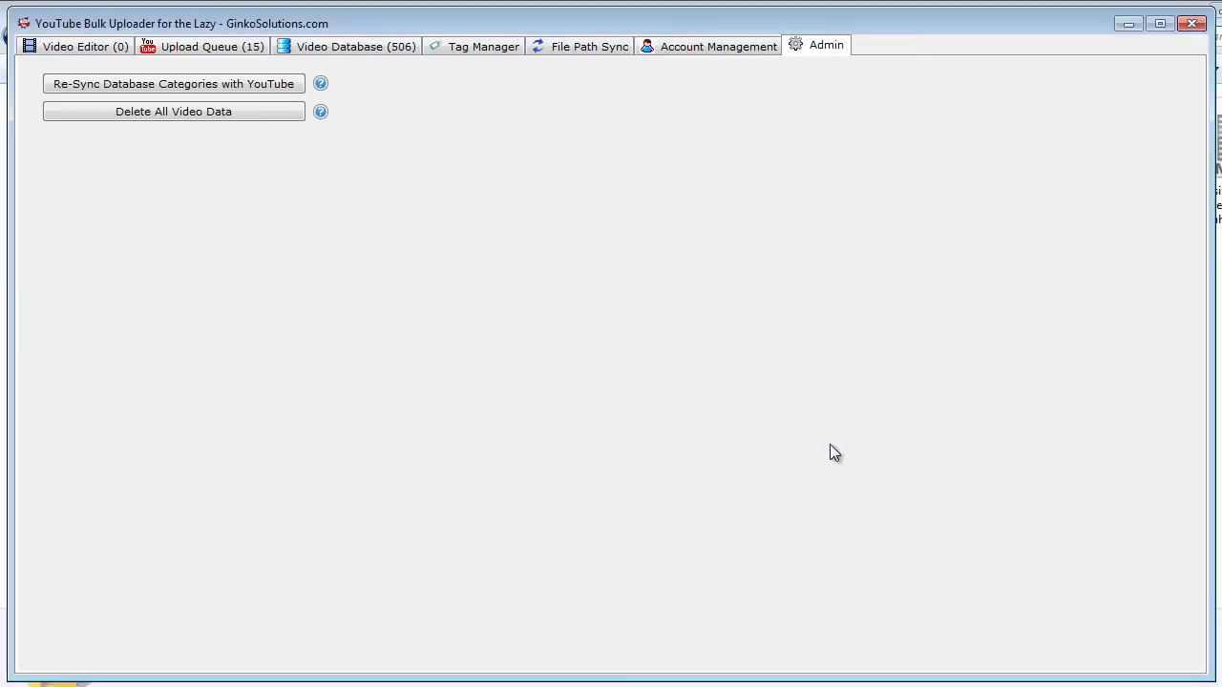
left_click(487, 47)
left_click(348, 46)
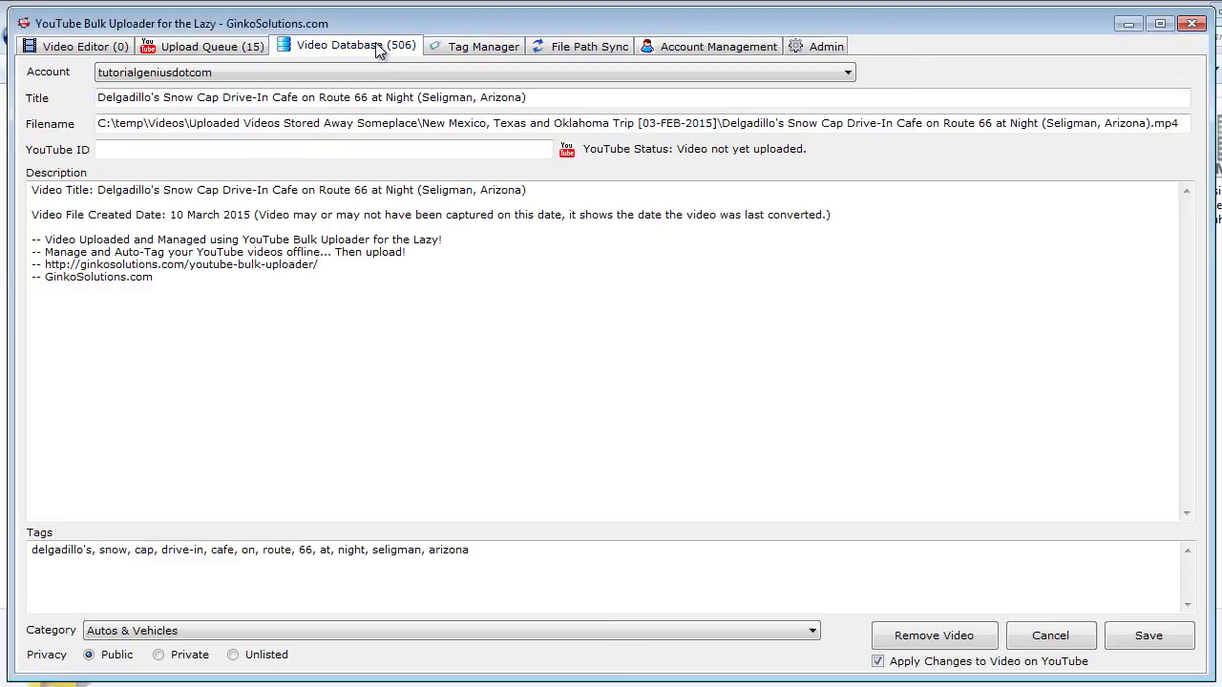
Try to process the queued uploads and dismiss the licence activation request without entering a licence.
left_click(191, 48)
left_click(68, 42)
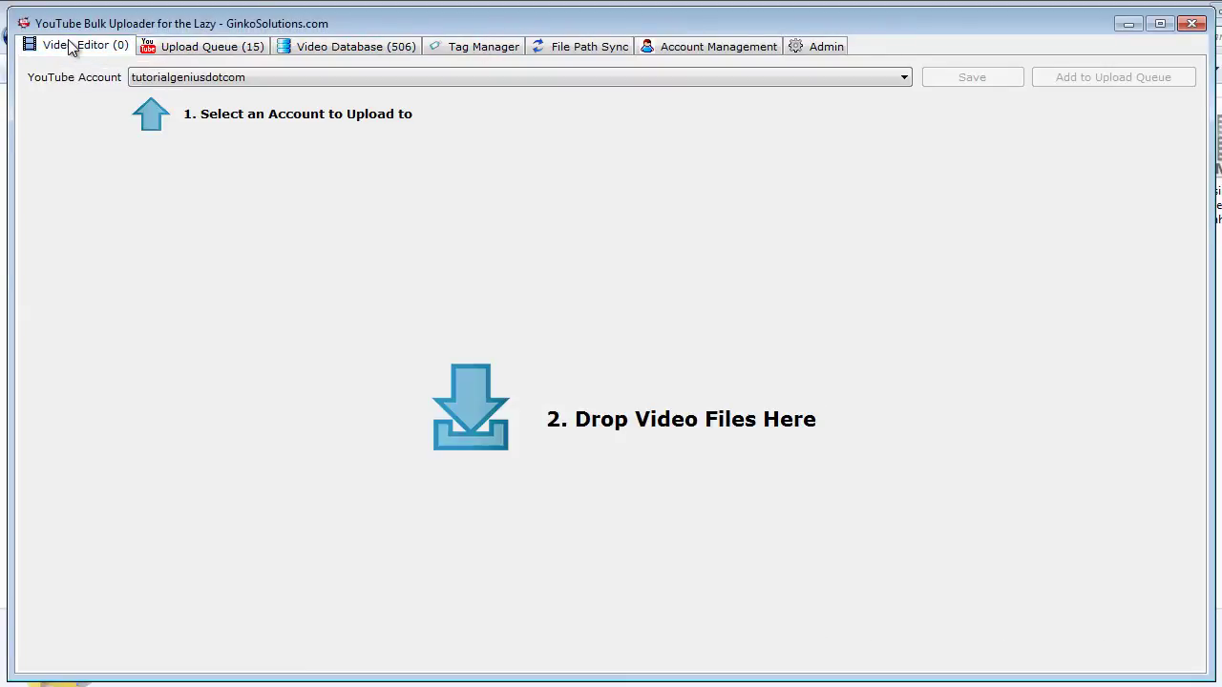
left_click(195, 48)
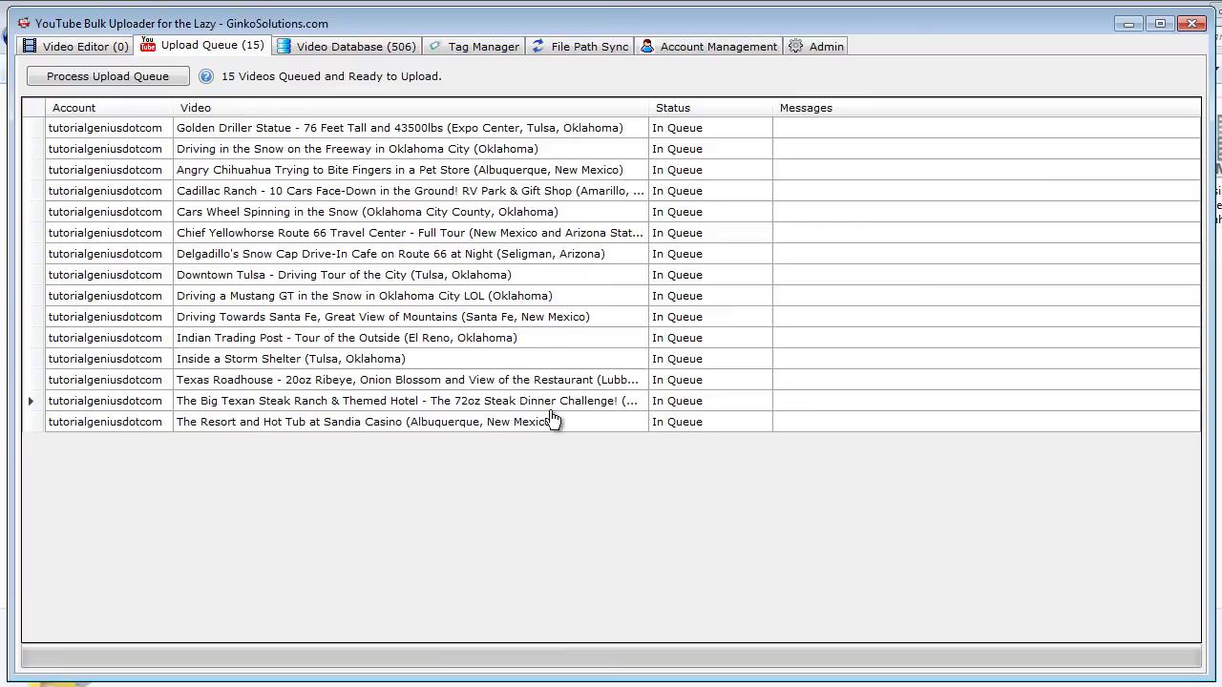
left_click(132, 79)
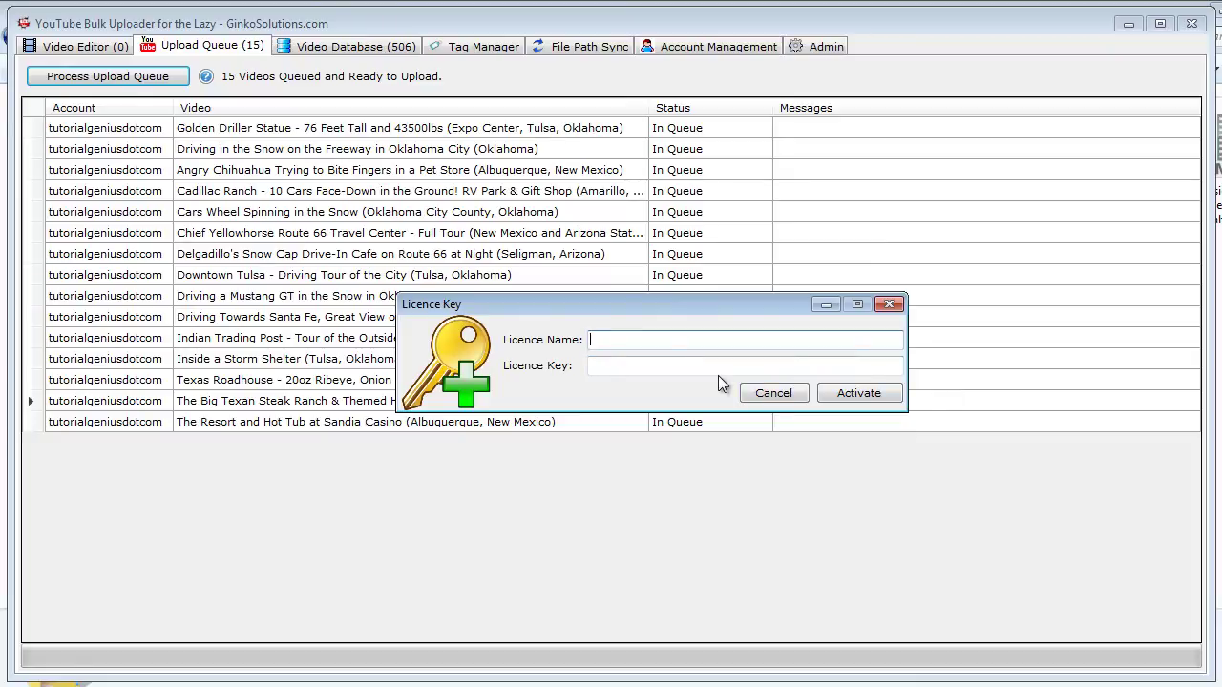
left_click(890, 305)
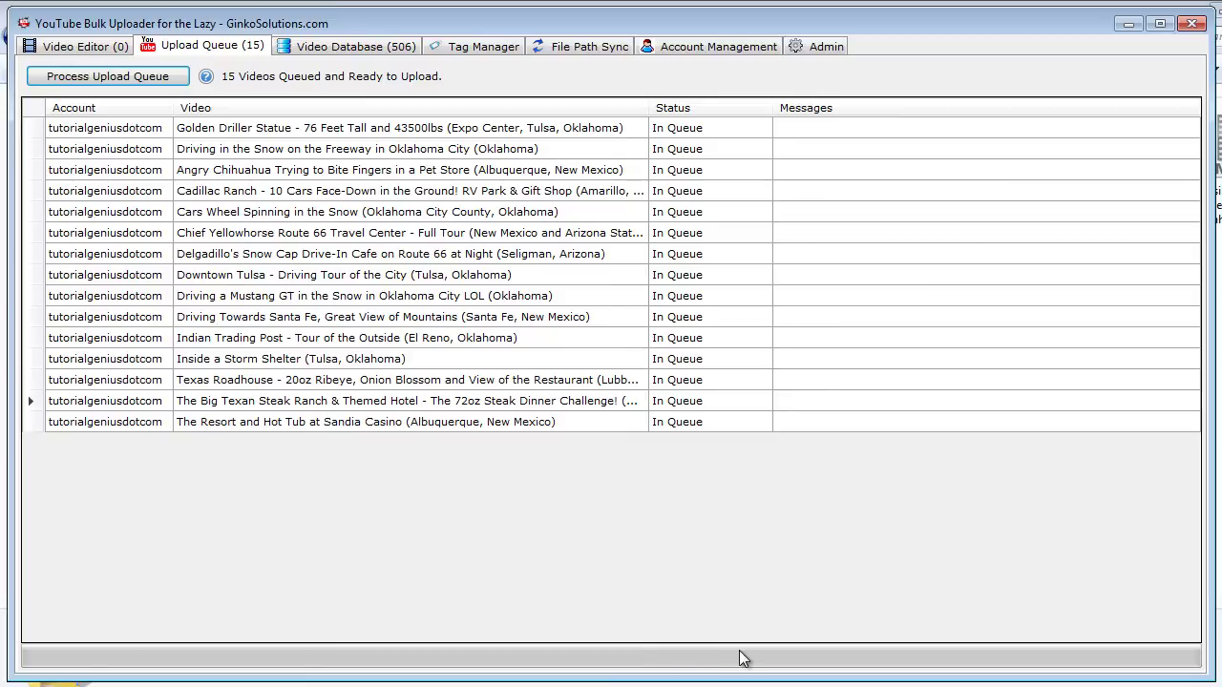
left_click(427, 132)
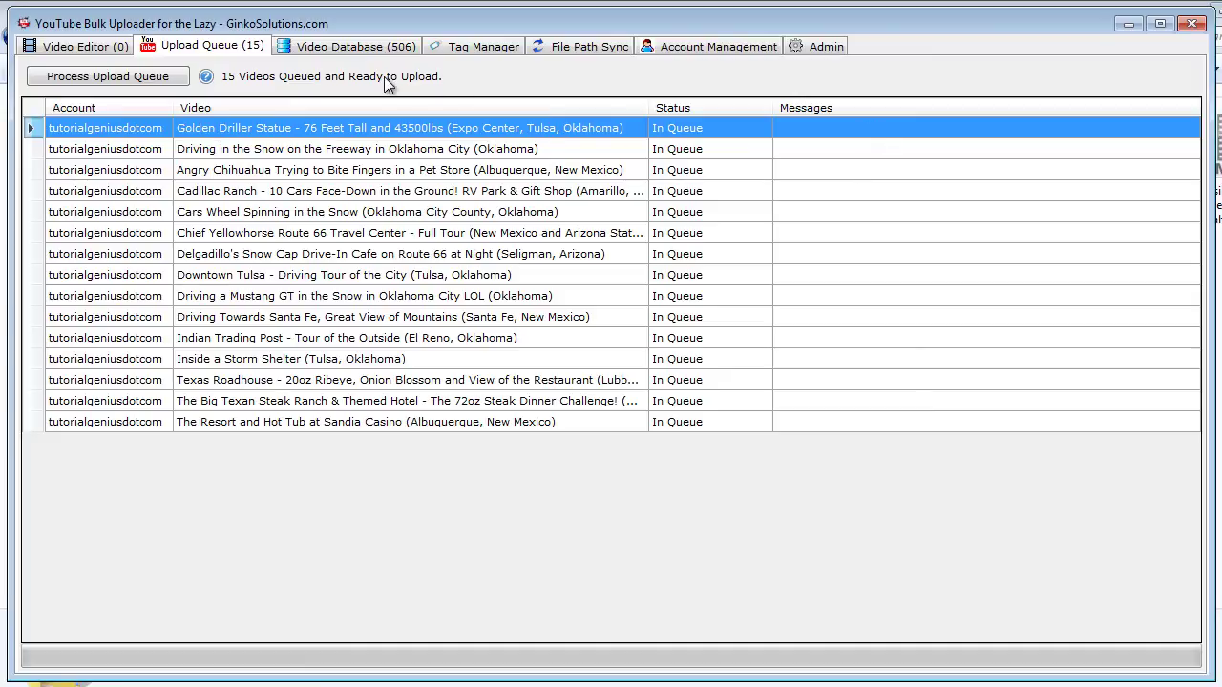
Review the Delgadillo's video details in the database and the predefined tags in Tag Manager, and return to the Video Editor.
left_click(350, 50)
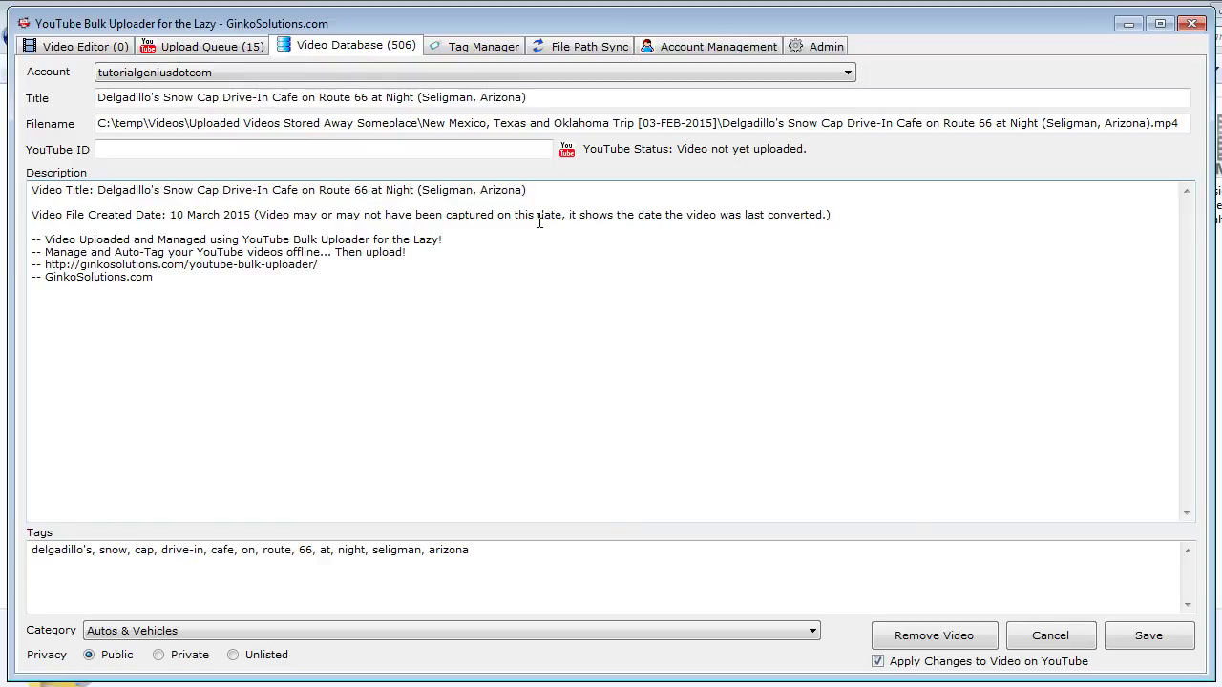
left_click(479, 47)
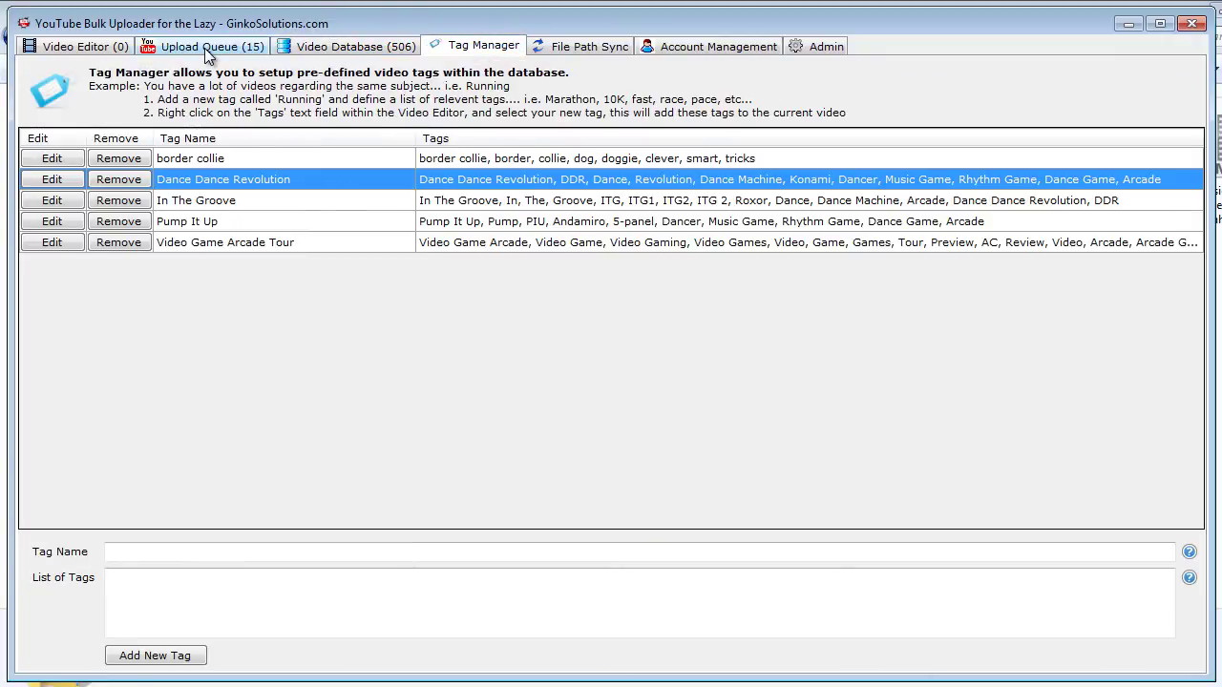
left_click(206, 48)
left_click(85, 45)
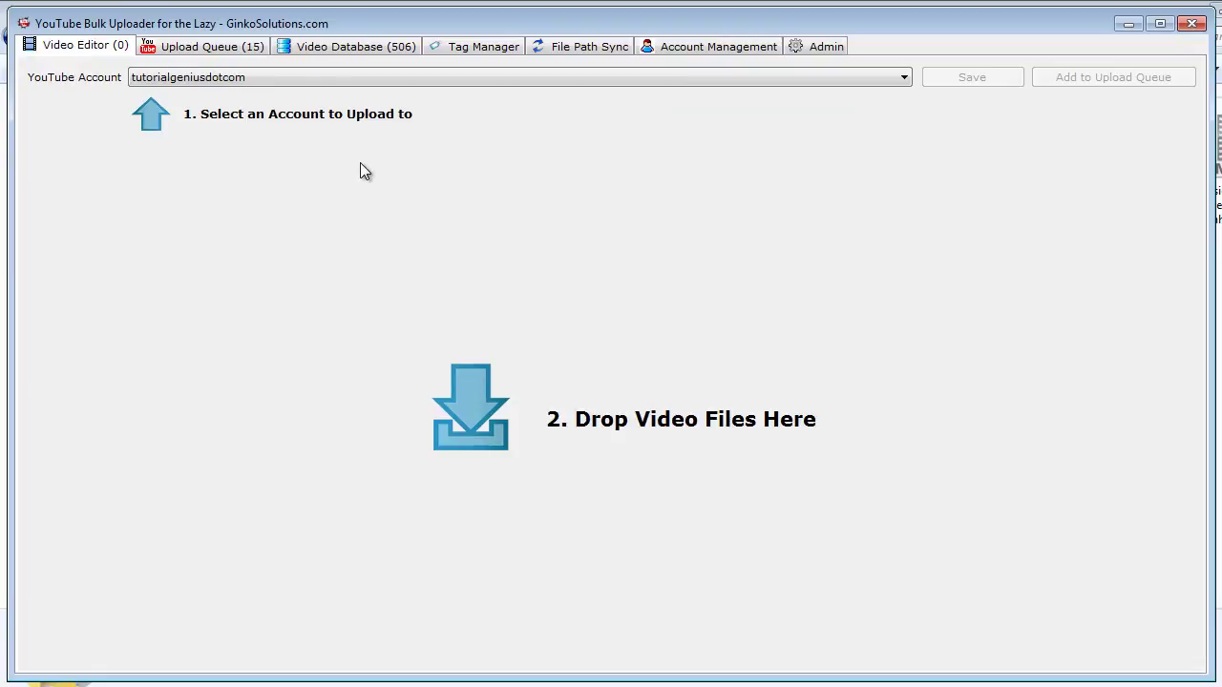